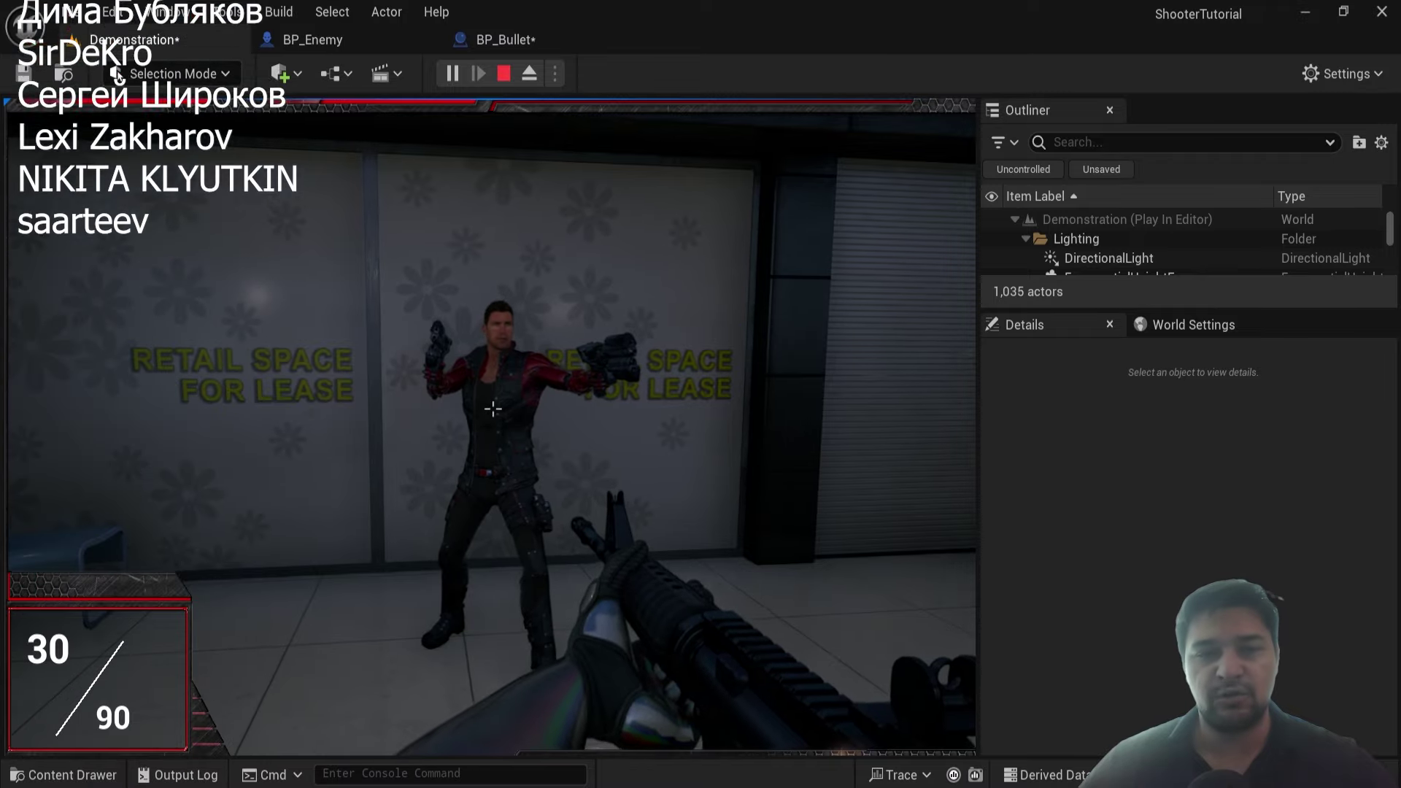
Walk toward the enemy and shoot it until it ragdolls, then end the session
{"action": "key", "text": "w"}
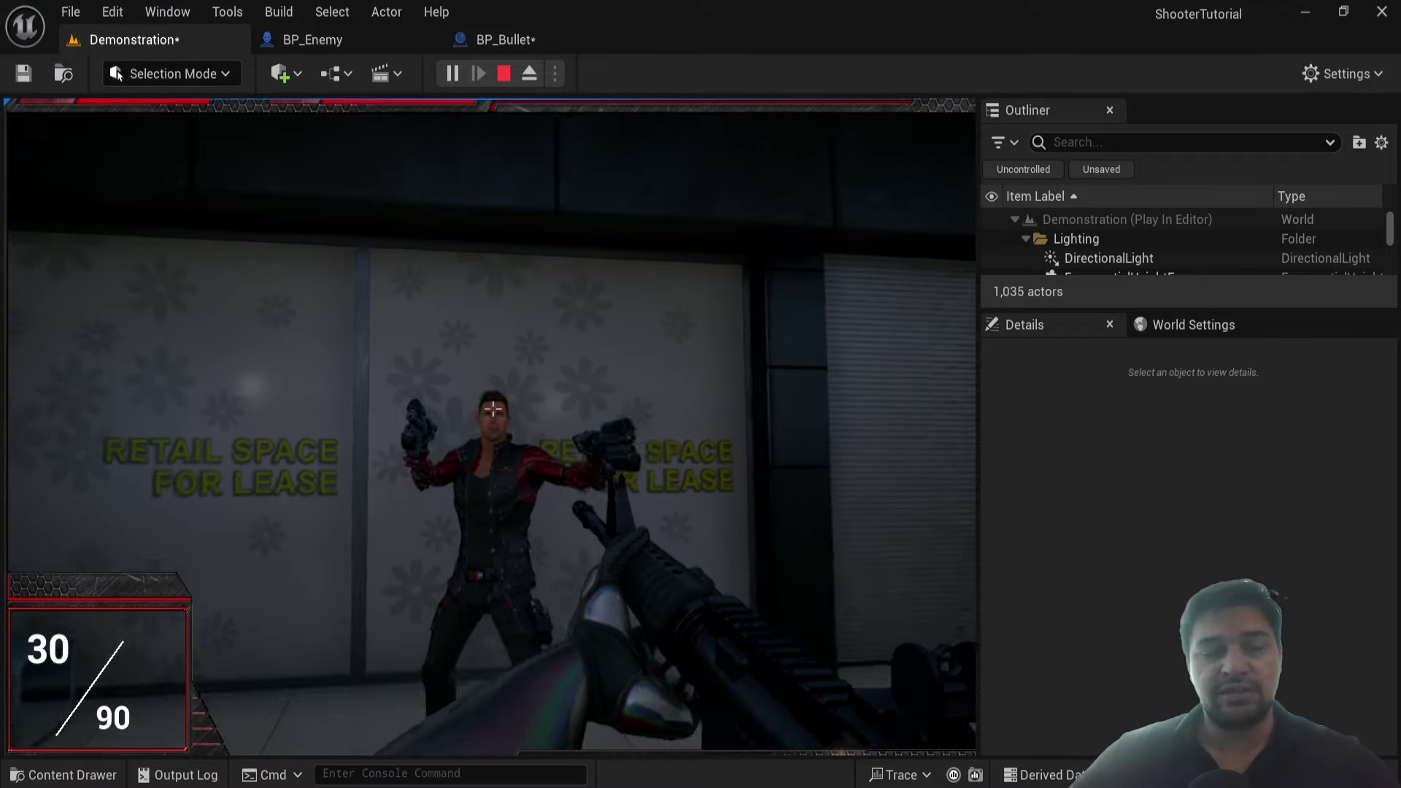
{"action": "left_click", "coordinate": [493, 409]}
{"action": "left_click", "coordinate": [493, 408]}
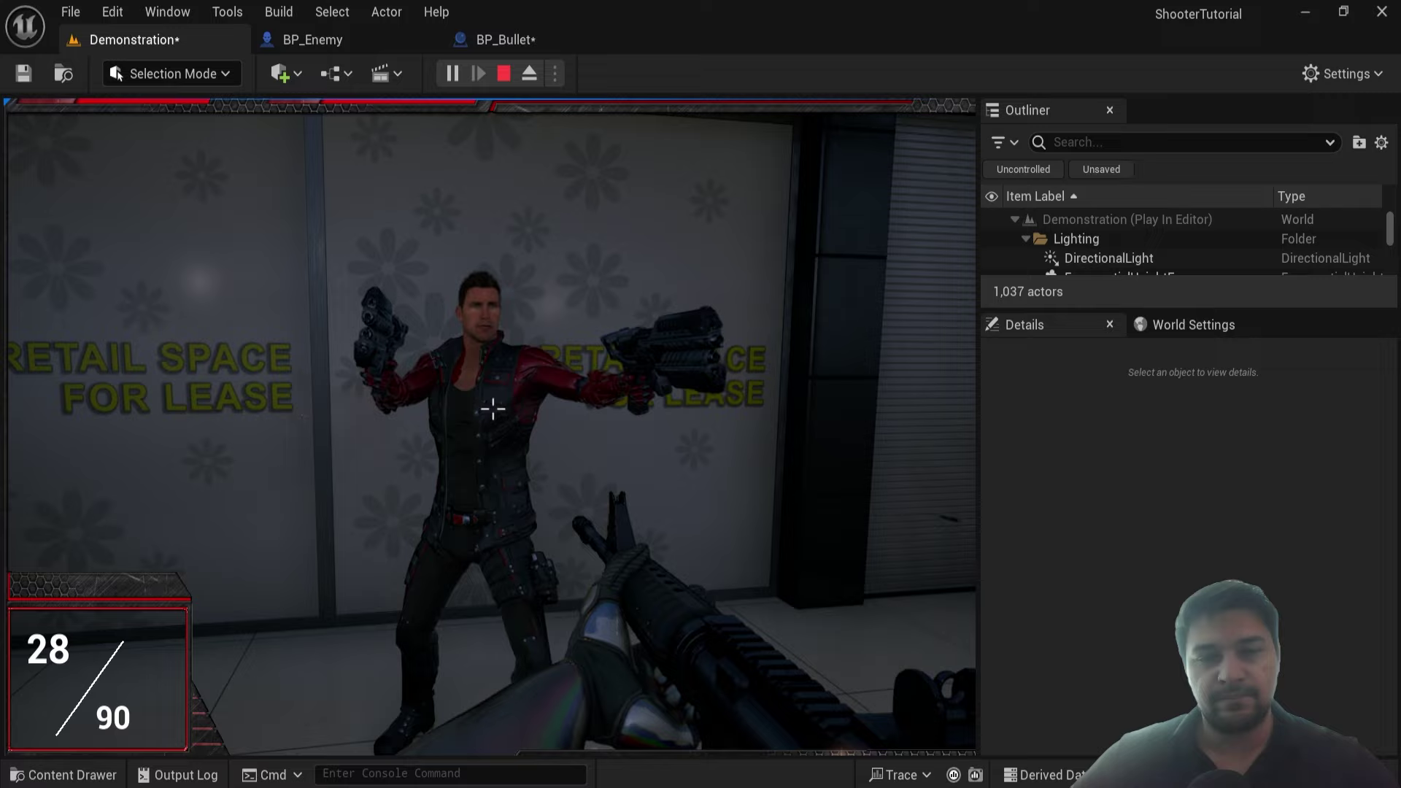
{"action": "left_click", "coordinate": [493, 408]}
{"action": "key", "text": "w"}
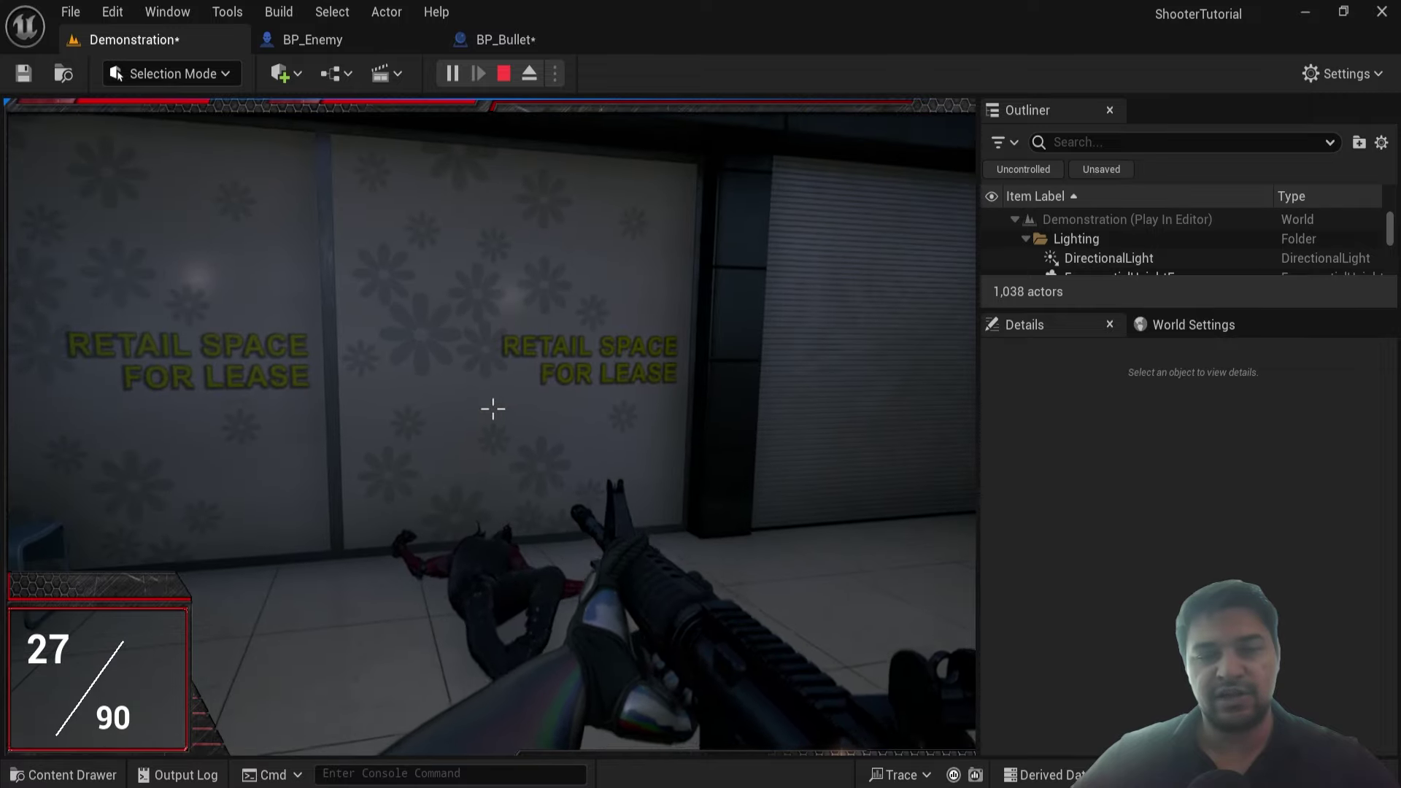
{"action": "key", "text": "Escape"}
Replay the level twice, aiming down sights to headshot the enemy and see 'Headshot!'
{"action": "left_click", "coordinate": [454, 73]}
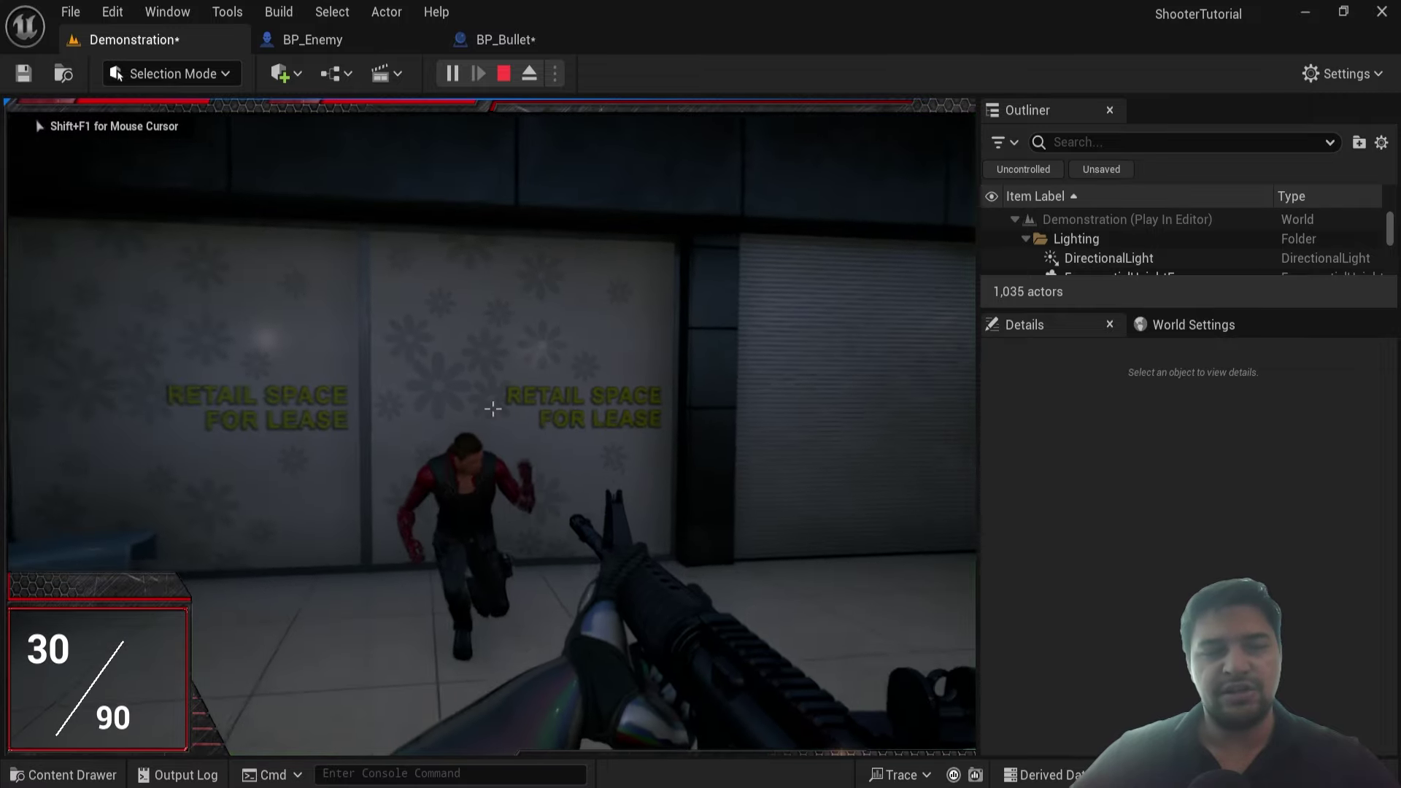
{"action": "right_click", "coordinate": [493, 408]}
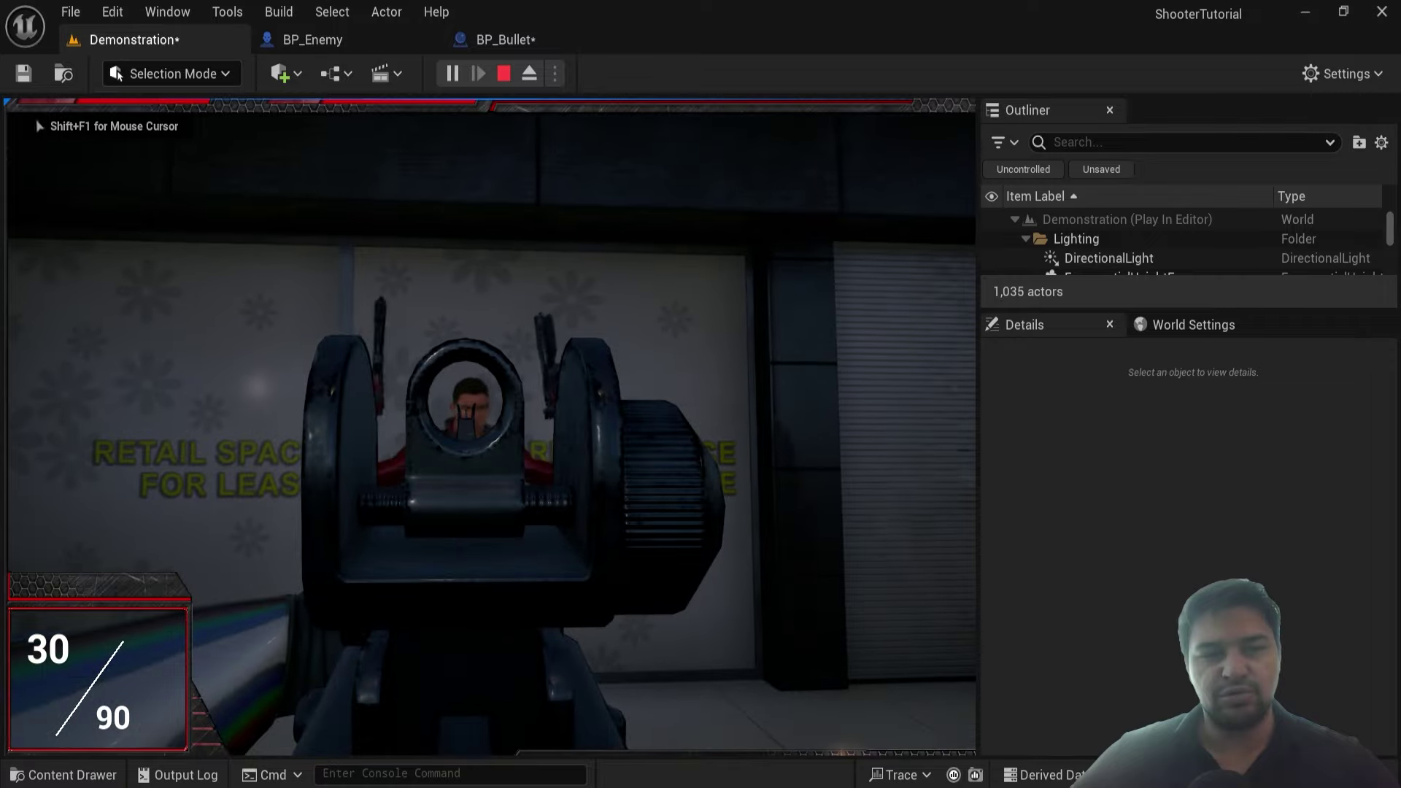
{"action": "left_click", "coordinate": [493, 408]}
{"action": "right_click", "coordinate": [493, 408]}
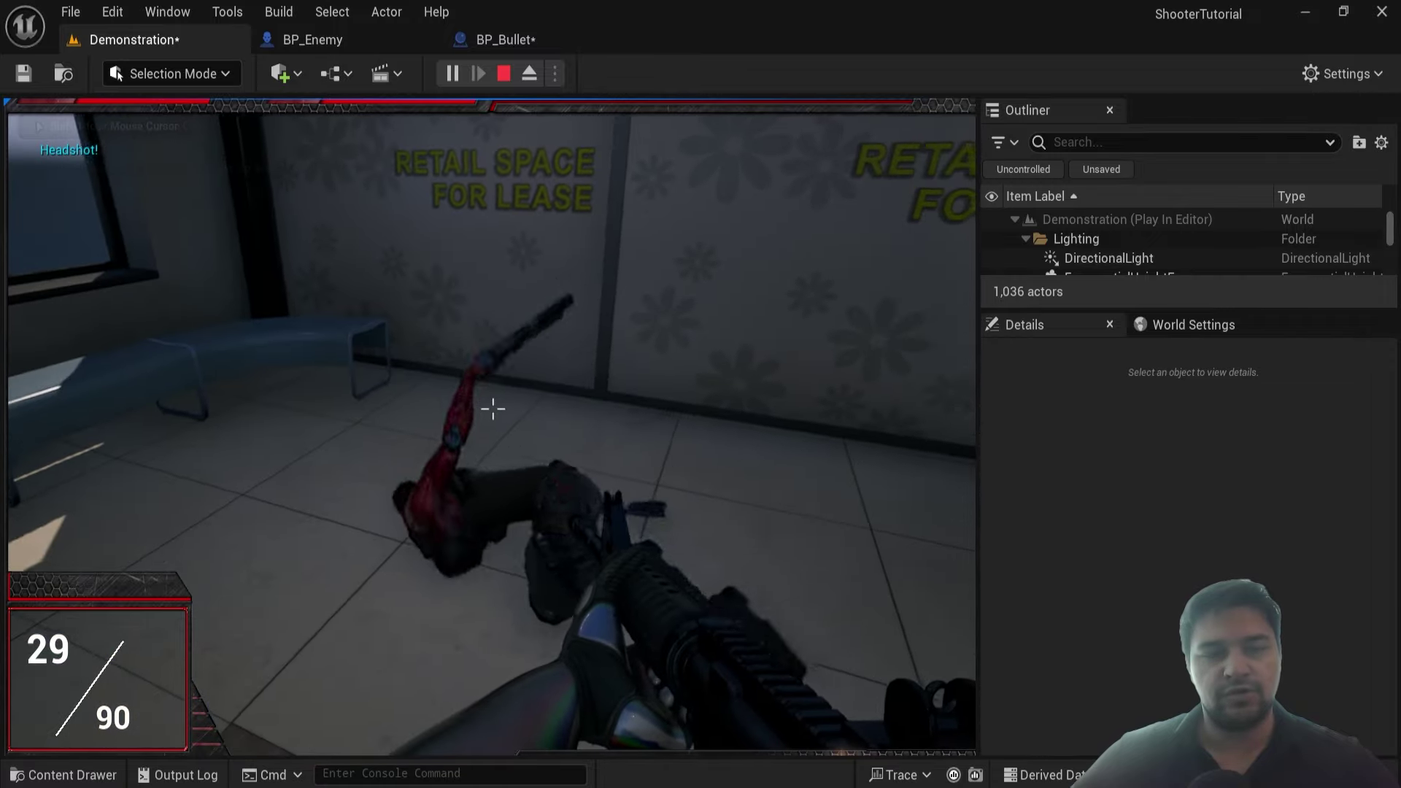
{"action": "key", "text": "Escape"}
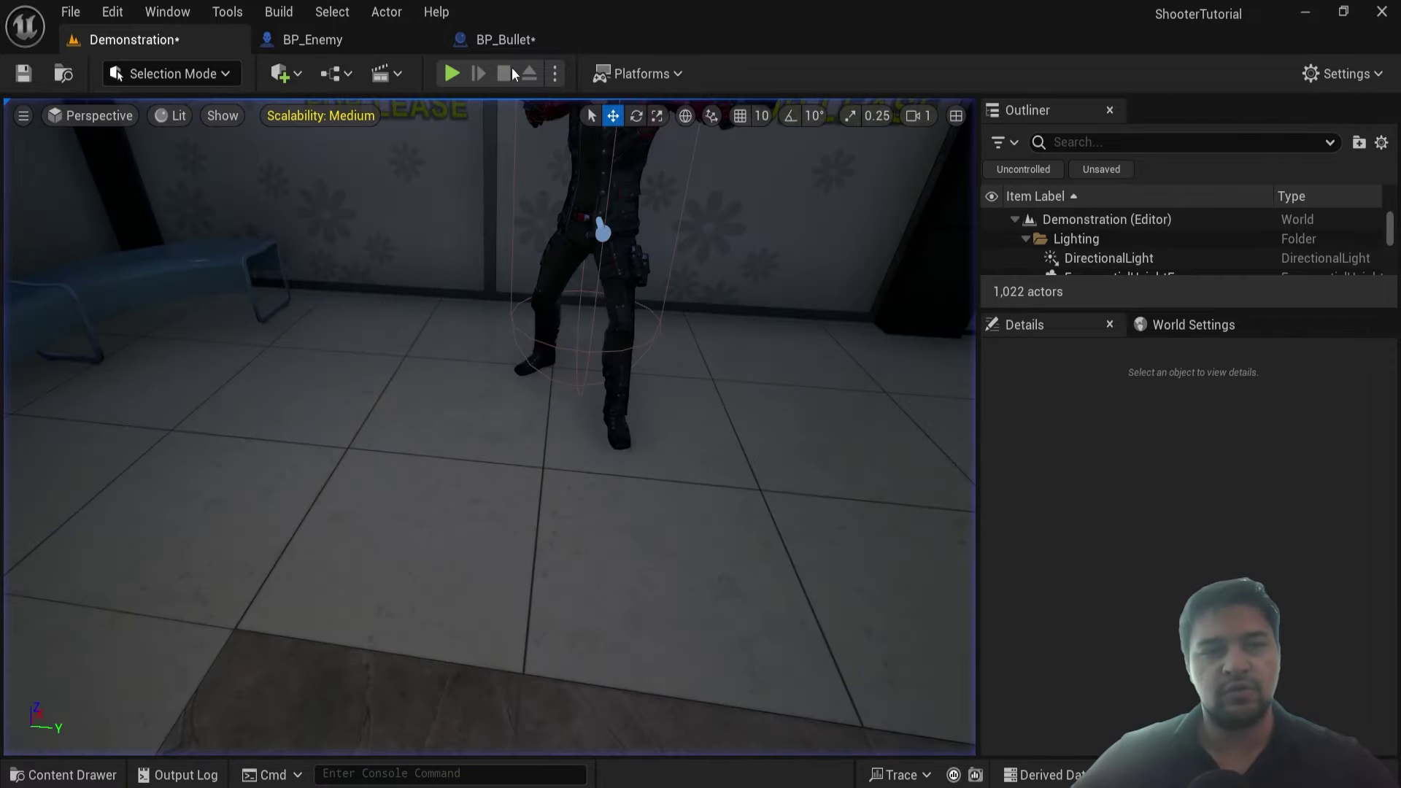
{"action": "left_click", "coordinate": [451, 73]}
{"action": "right_click", "coordinate": [493, 408]}
{"action": "left_click", "coordinate": [493, 408]}
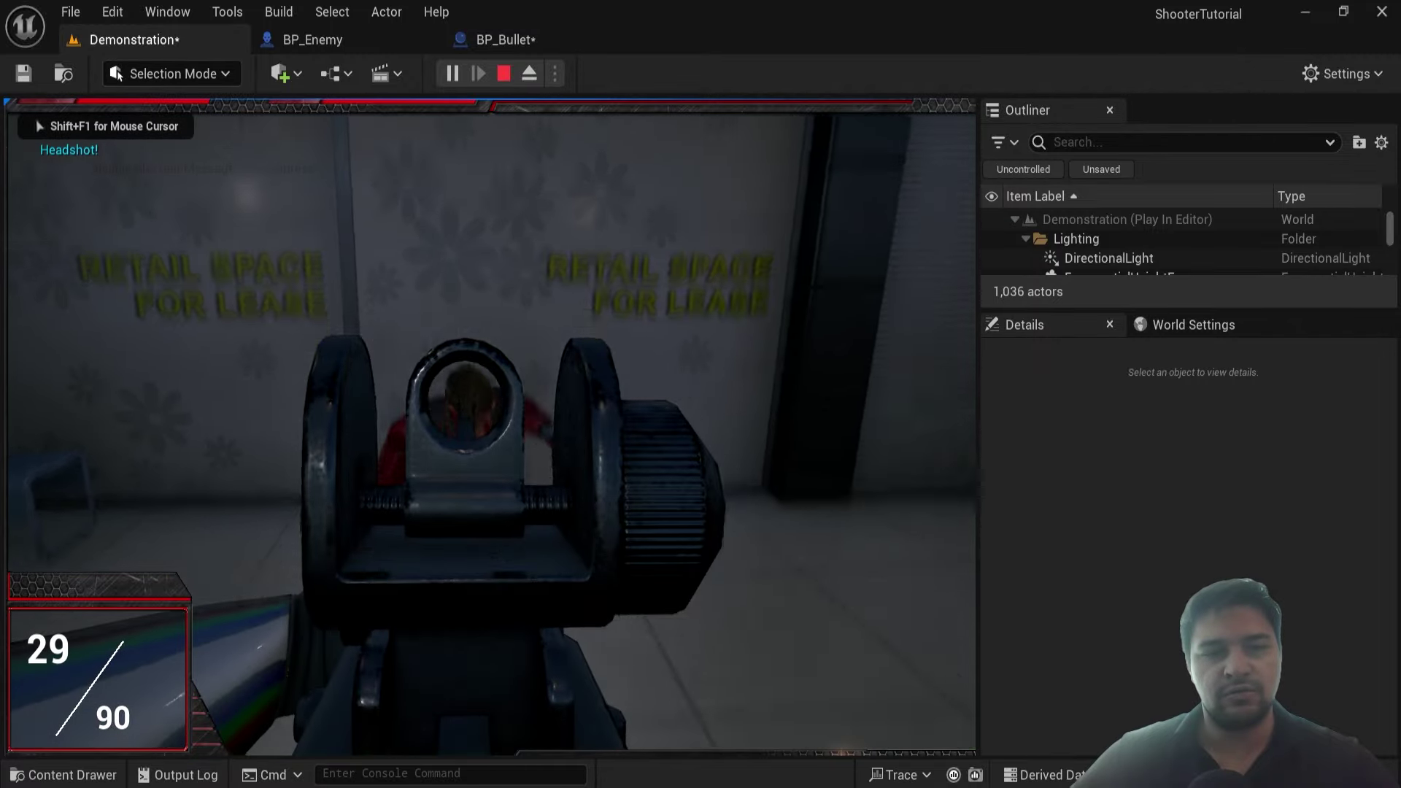
{"action": "right_click", "coordinate": [493, 409]}
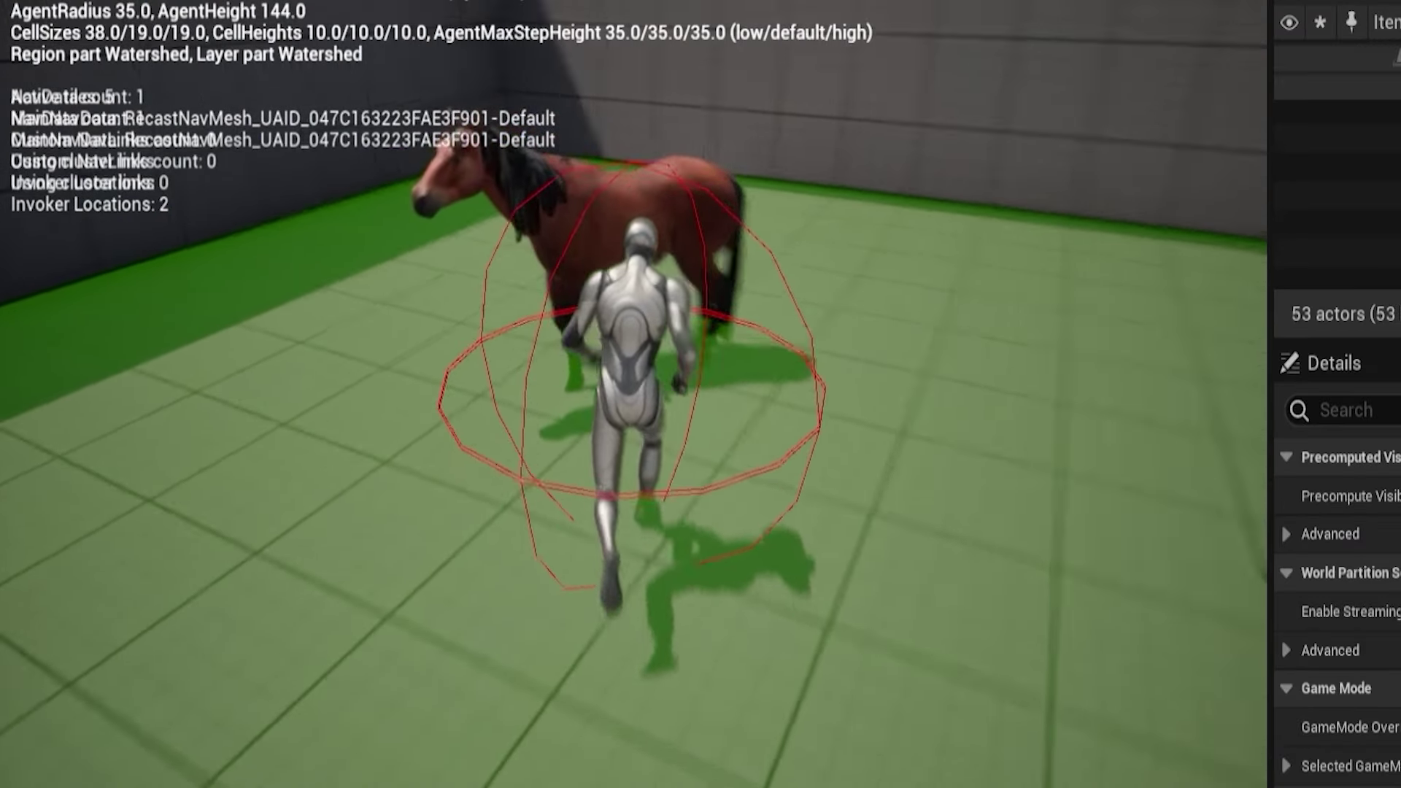
Stop the Play In Editor session to get back to the Demonstration level editor
{"action": "key", "text": "e"}
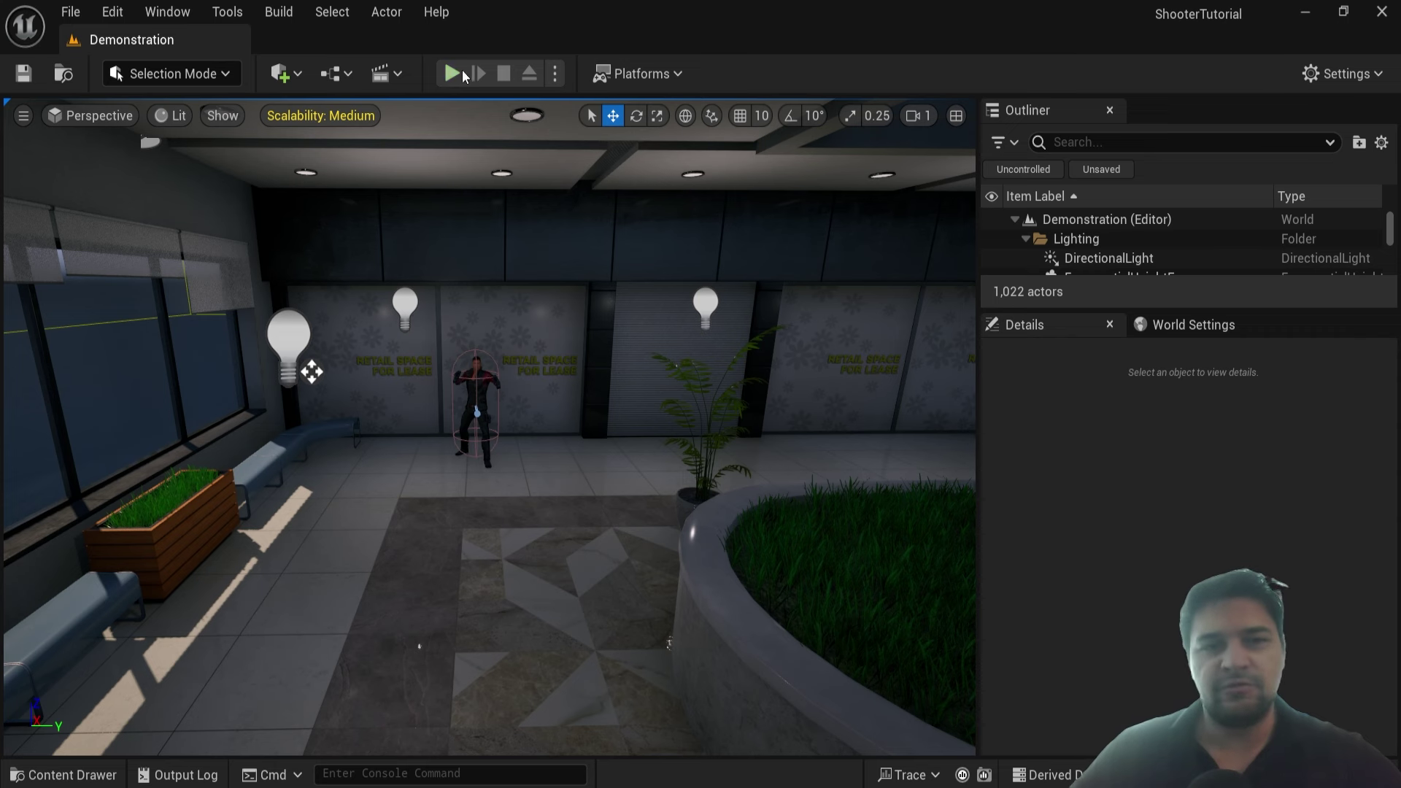
{"action": "left_click", "coordinate": [452, 74]}
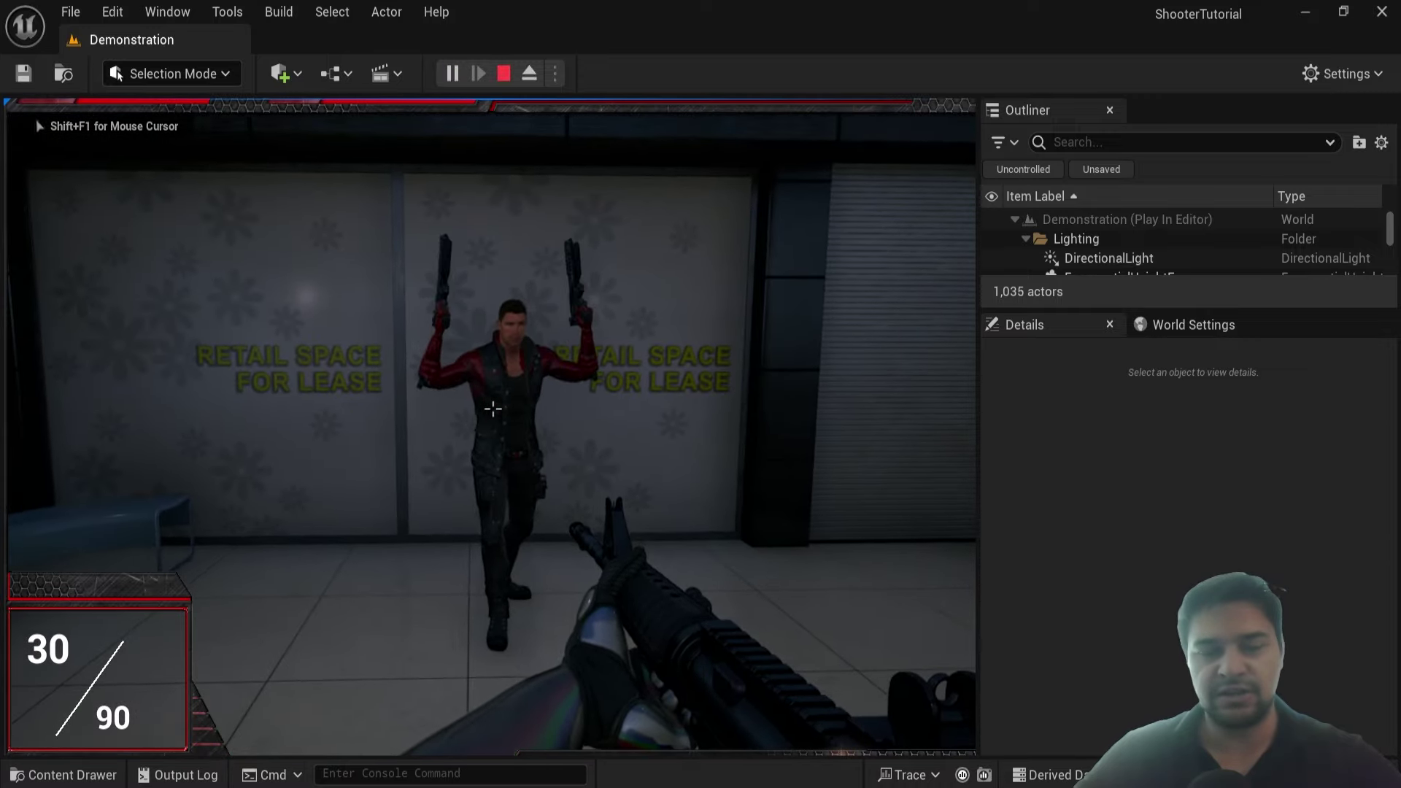
{"action": "key", "text": "w"}
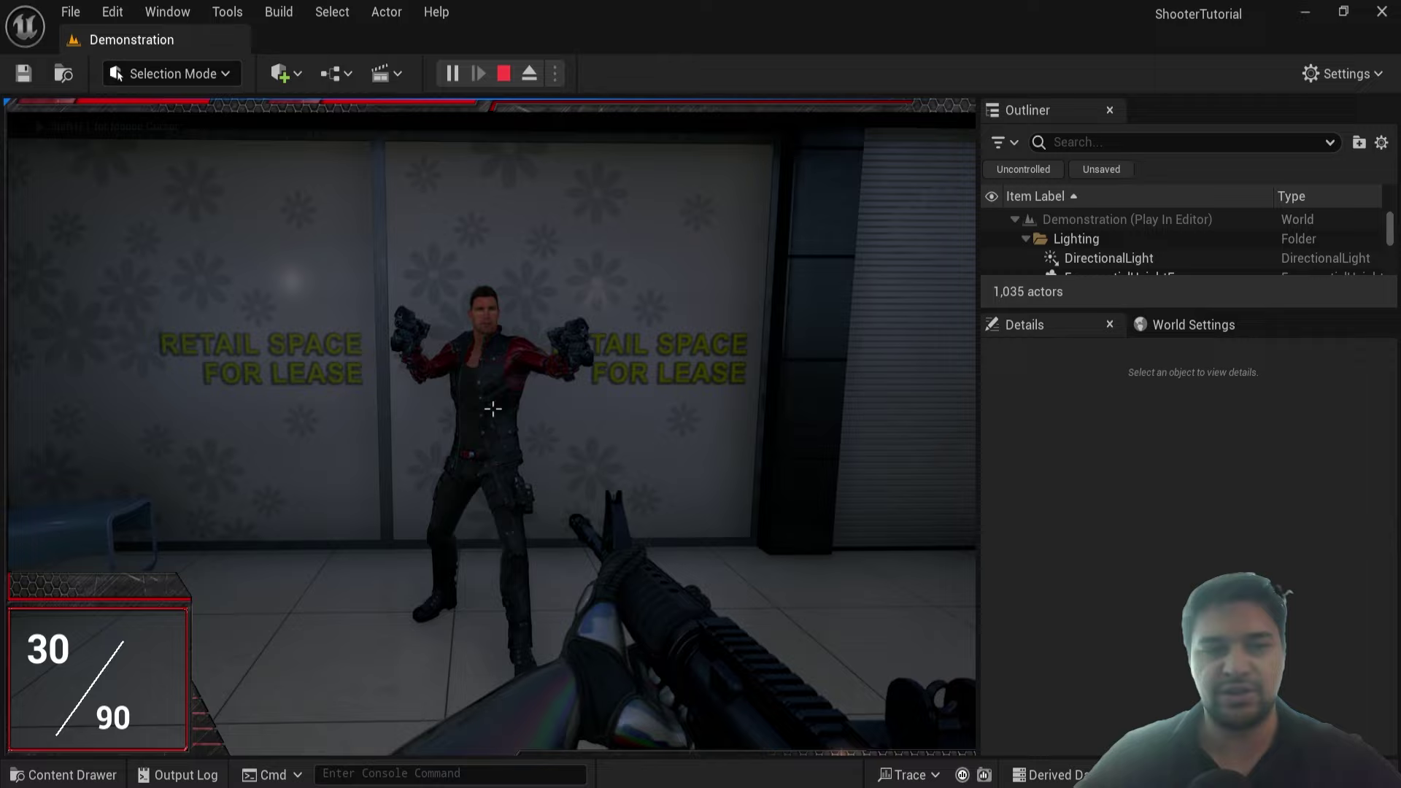
{"action": "left_click", "coordinate": [493, 408]}
{"action": "left_click", "coordinate": [493, 409]}
{"action": "key", "text": "s"}
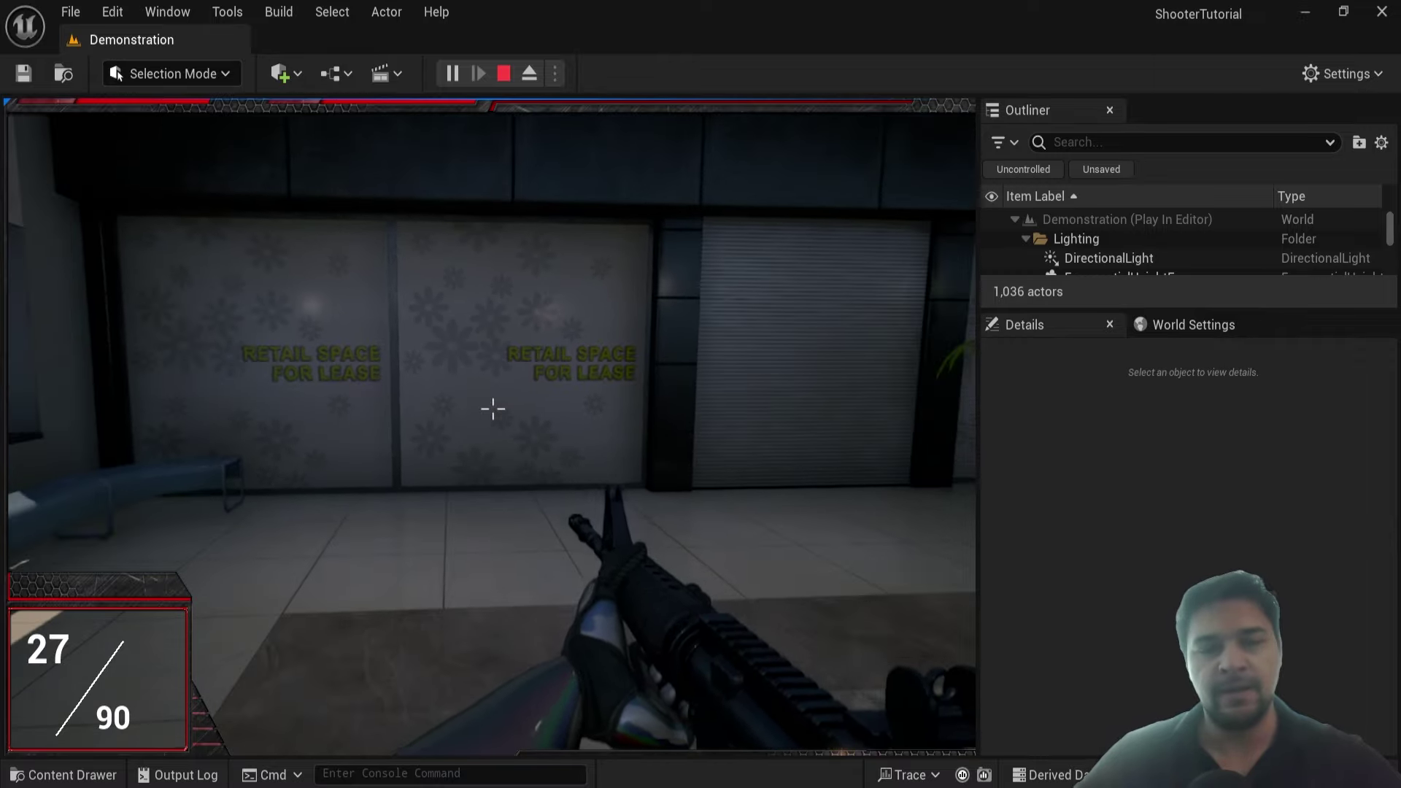
{"action": "key", "text": "Escape"}
{"action": "right_click_drag", "start_coordinate": [70, 300], "coordinate": [343, 247]}
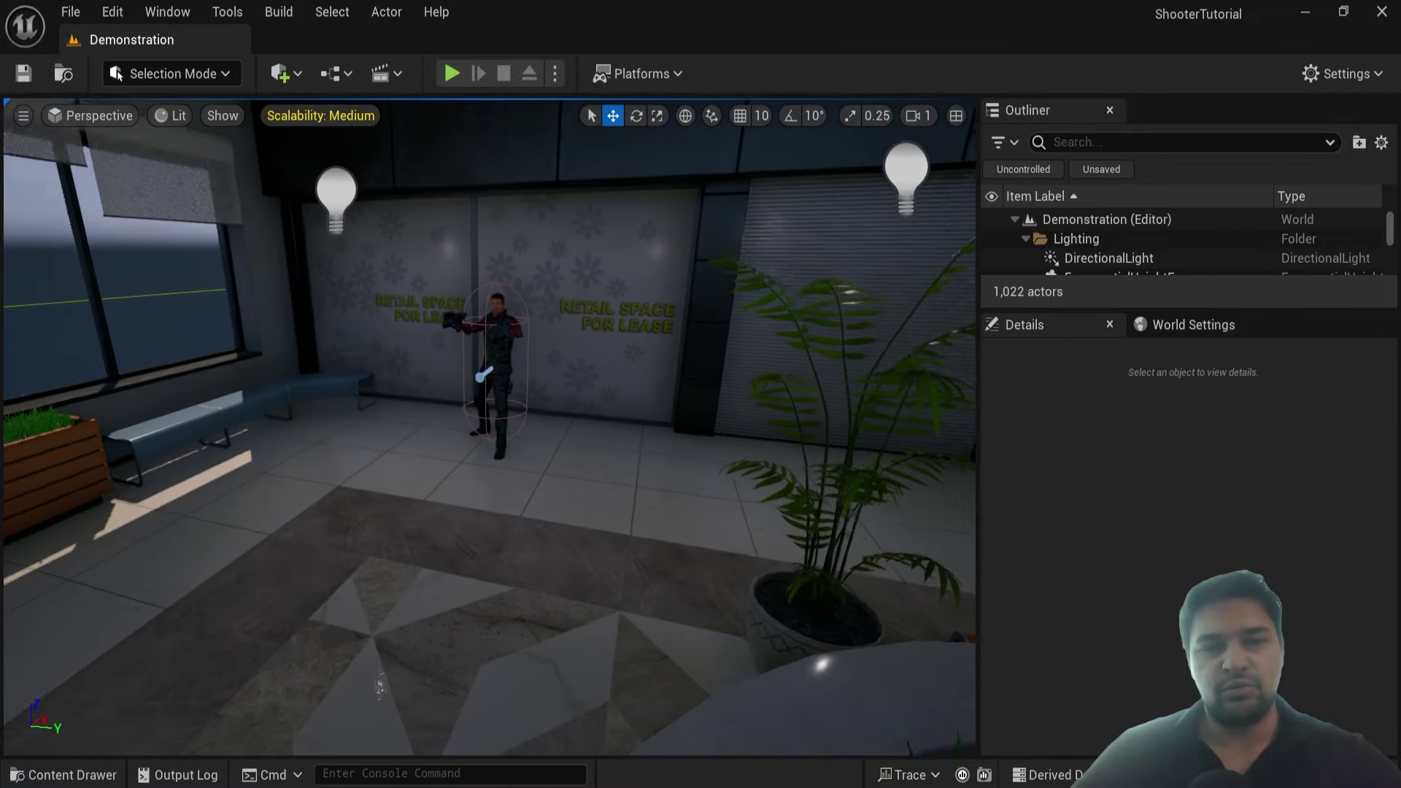
Open BP_Enemy from ParagonTwinblast/Characters/Heroes/TwinBlast in the Content Drawer
{"action": "key", "text": "ctrl+space"}
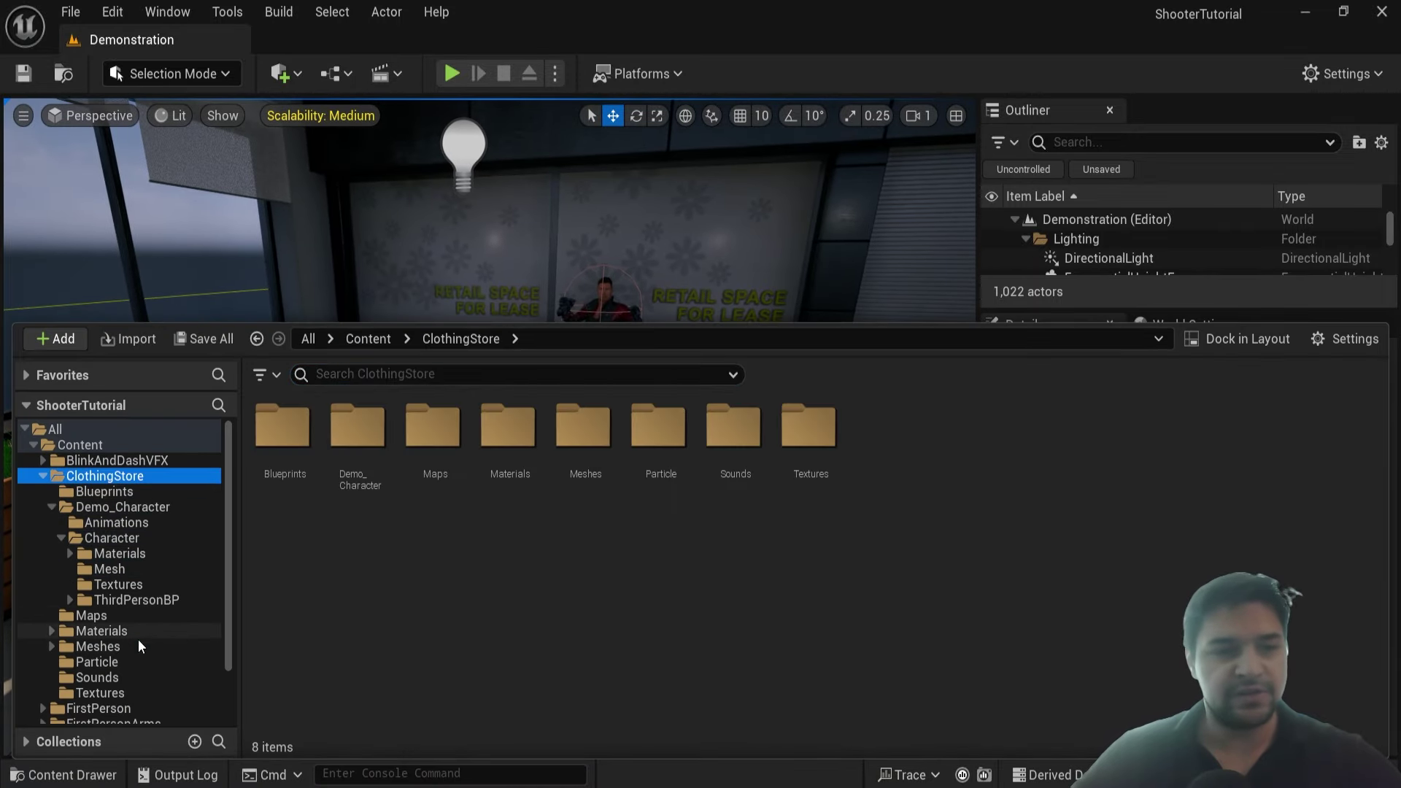
{"action": "scroll", "coordinate": [135, 640], "scroll_direction": "down", "scroll_amount": 2}
{"action": "left_click", "coordinate": [139, 718]}
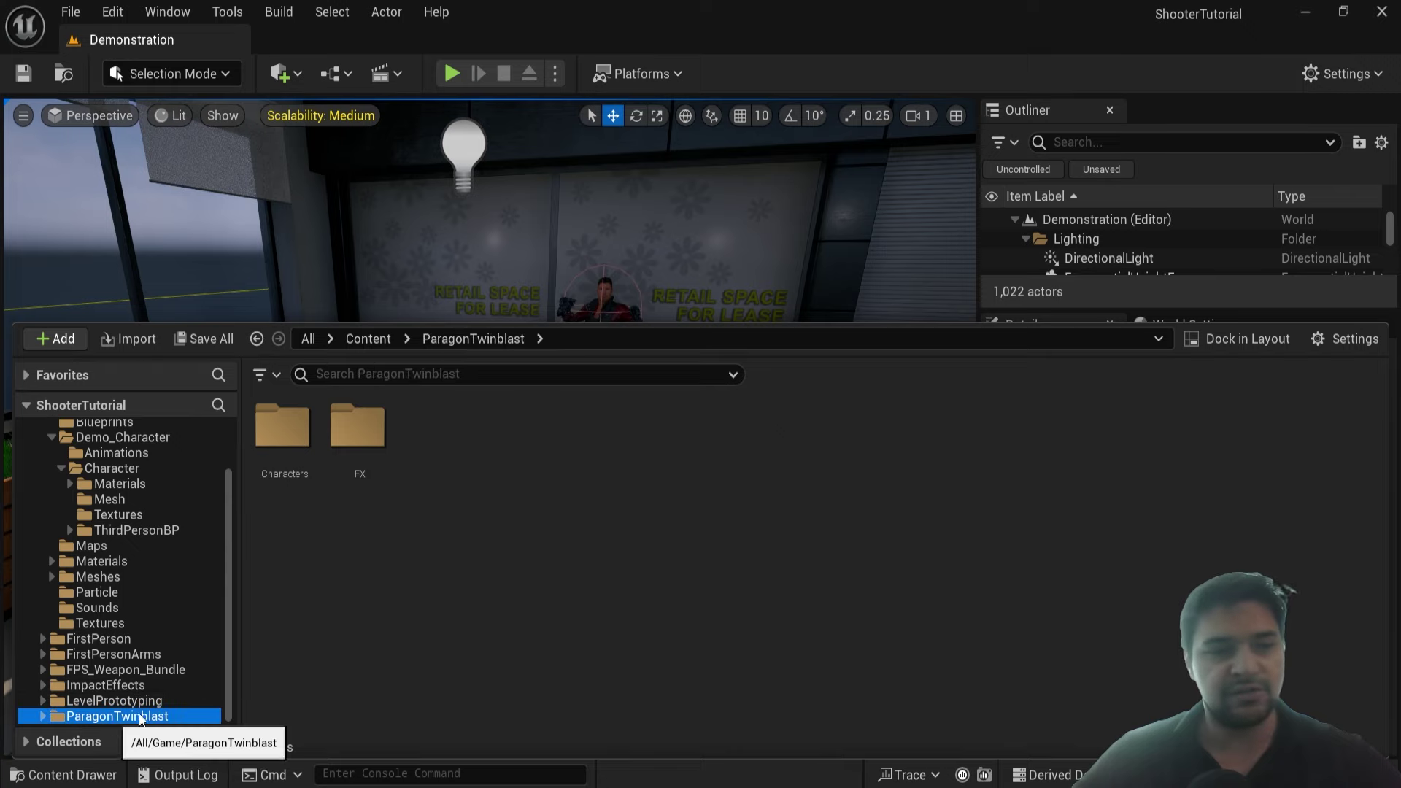
{"action": "double_click", "coordinate": [285, 462]}
{"action": "double_click", "coordinate": [389, 471]}
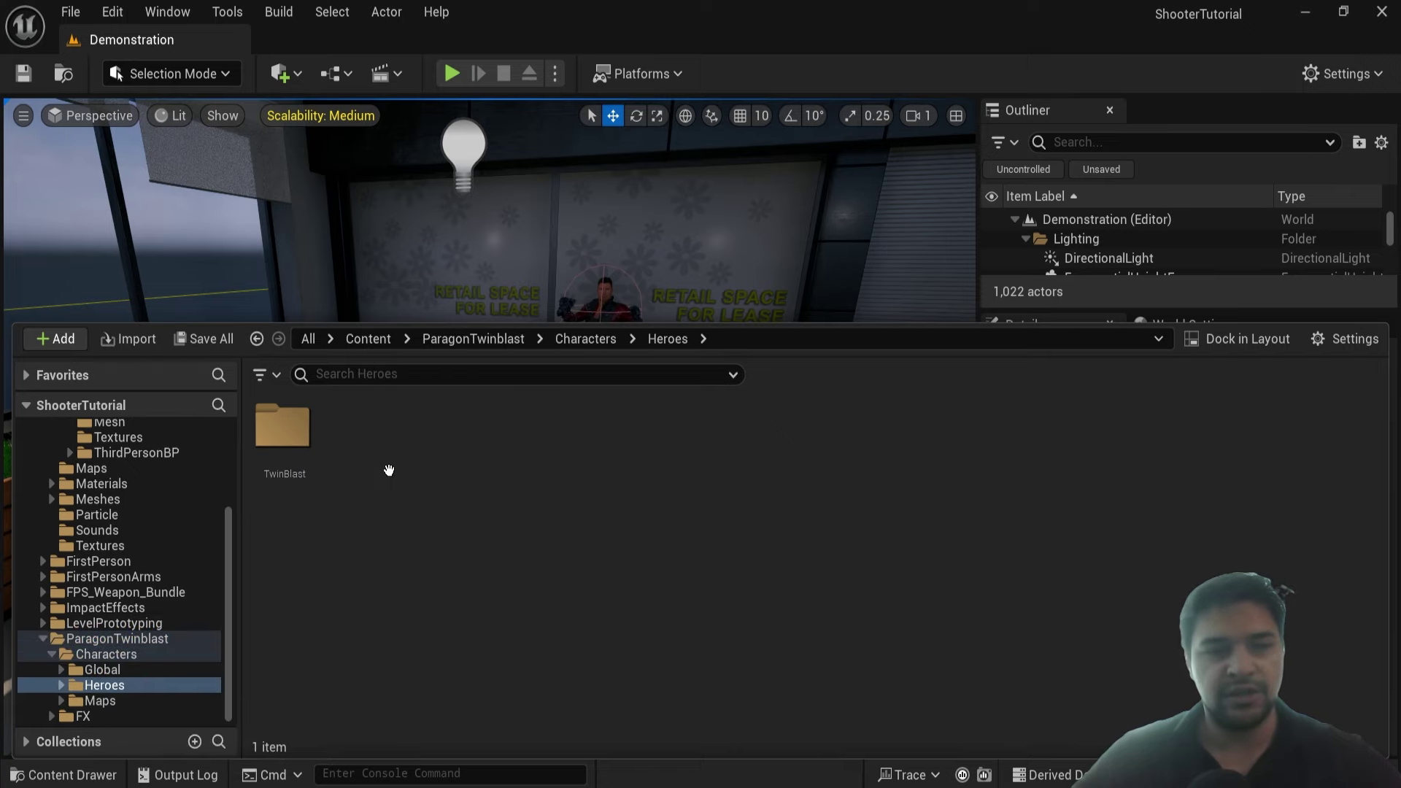
{"action": "double_click", "coordinate": [302, 475]}
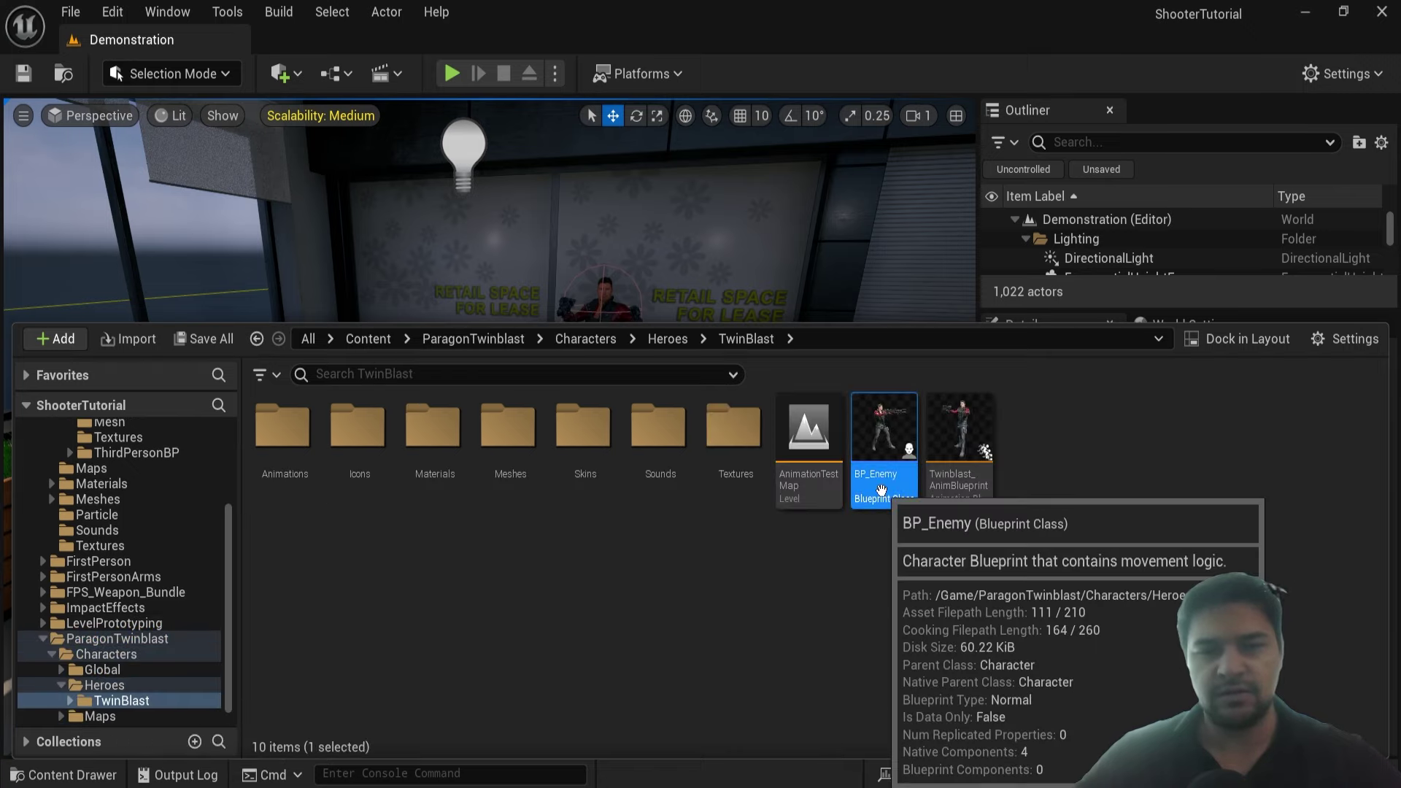
{"action": "double_click", "coordinate": [862, 490]}
Move the Destroy Actor node out of the way in BP_Enemy's event graph
{"action": "scroll", "coordinate": [654, 434], "scroll_direction": "down", "scroll_amount": 3}
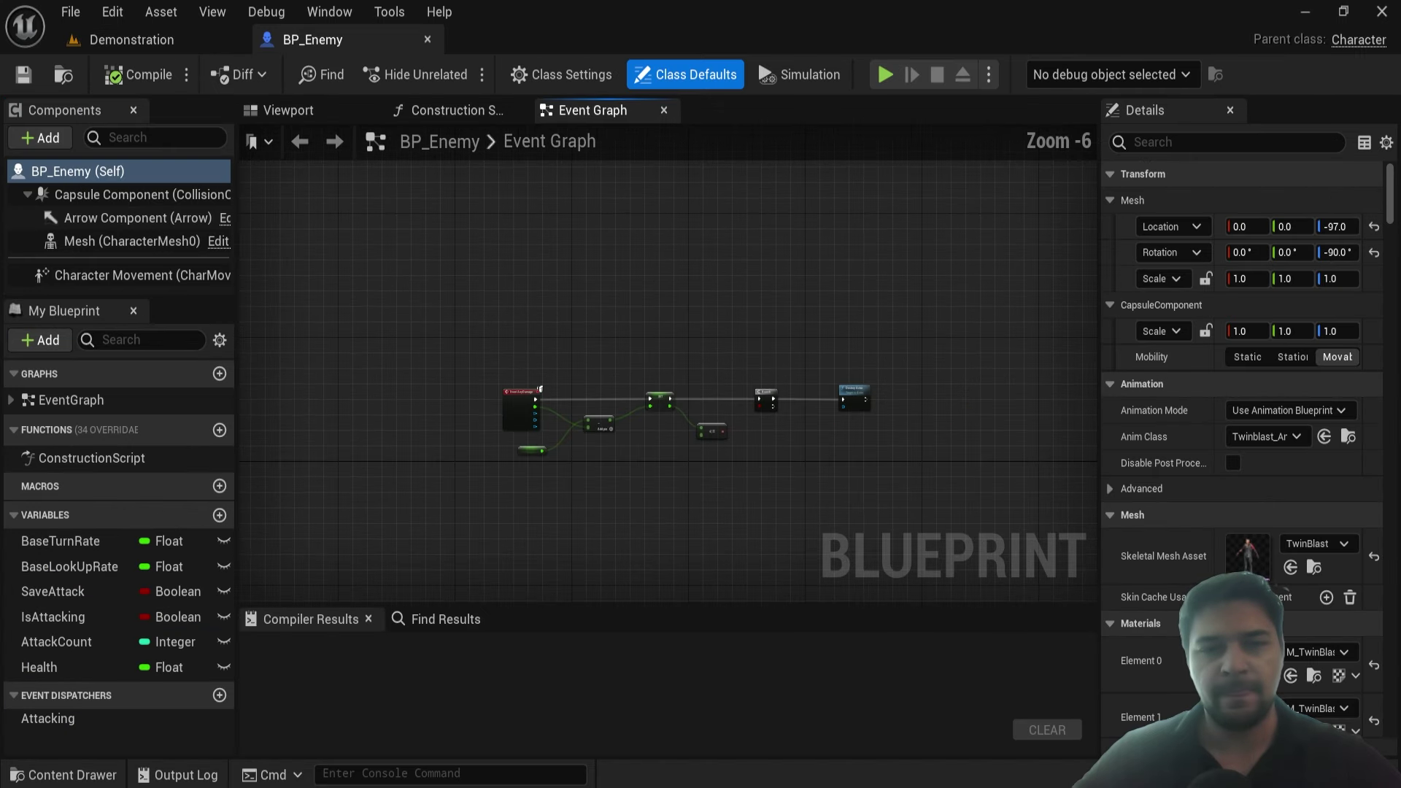
{"action": "scroll", "coordinate": [655, 434], "scroll_direction": "up", "scroll_amount": 4}
{"action": "right_click_drag", "start_coordinate": [803, 481], "coordinate": [532, 480]}
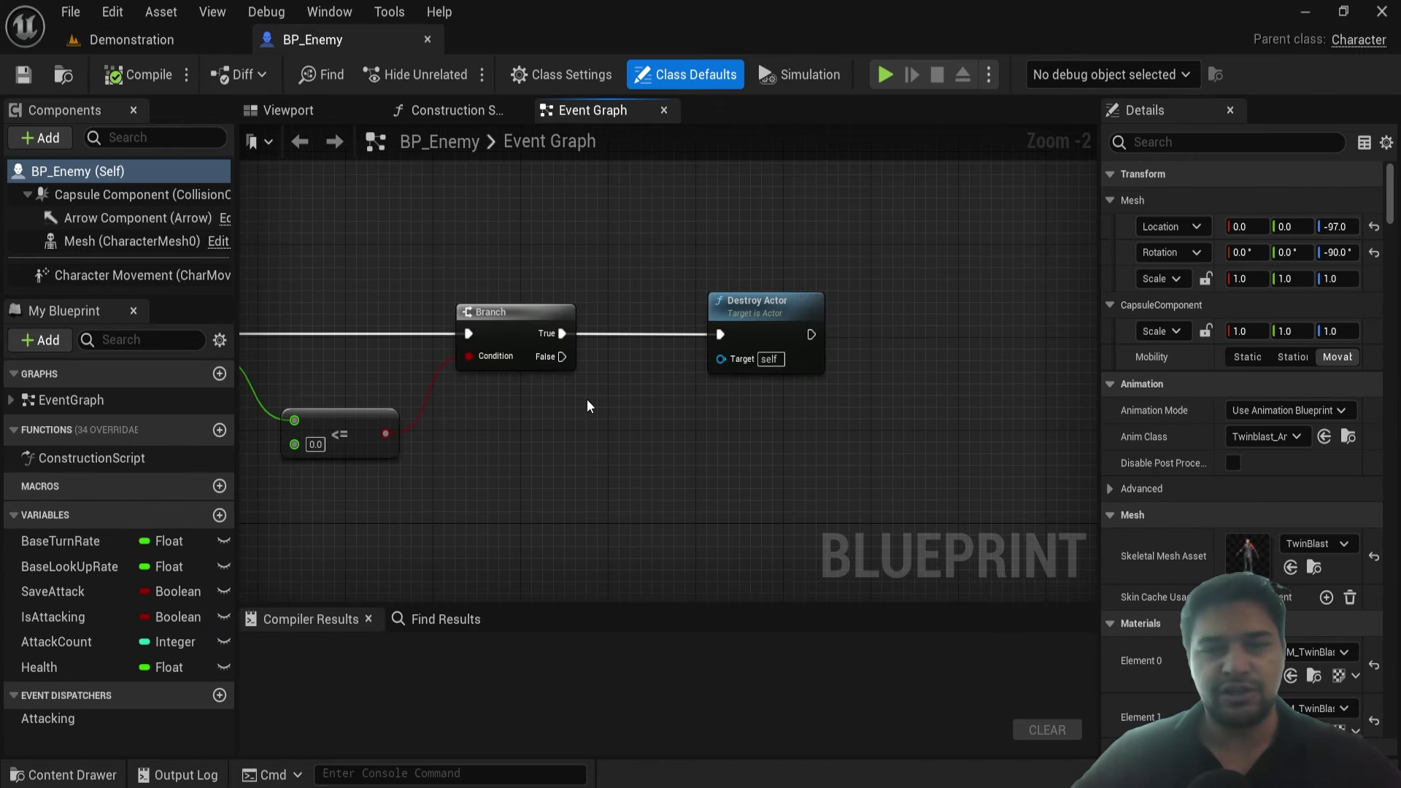
{"action": "scroll", "coordinate": [332, 431], "scroll_direction": "down", "scroll_amount": 2}
{"action": "left_click_drag", "start_coordinate": [579, 372], "coordinate": [925, 229]}
{"action": "scroll", "coordinate": [482, 385], "scroll_direction": "up", "scroll_amount": 1}
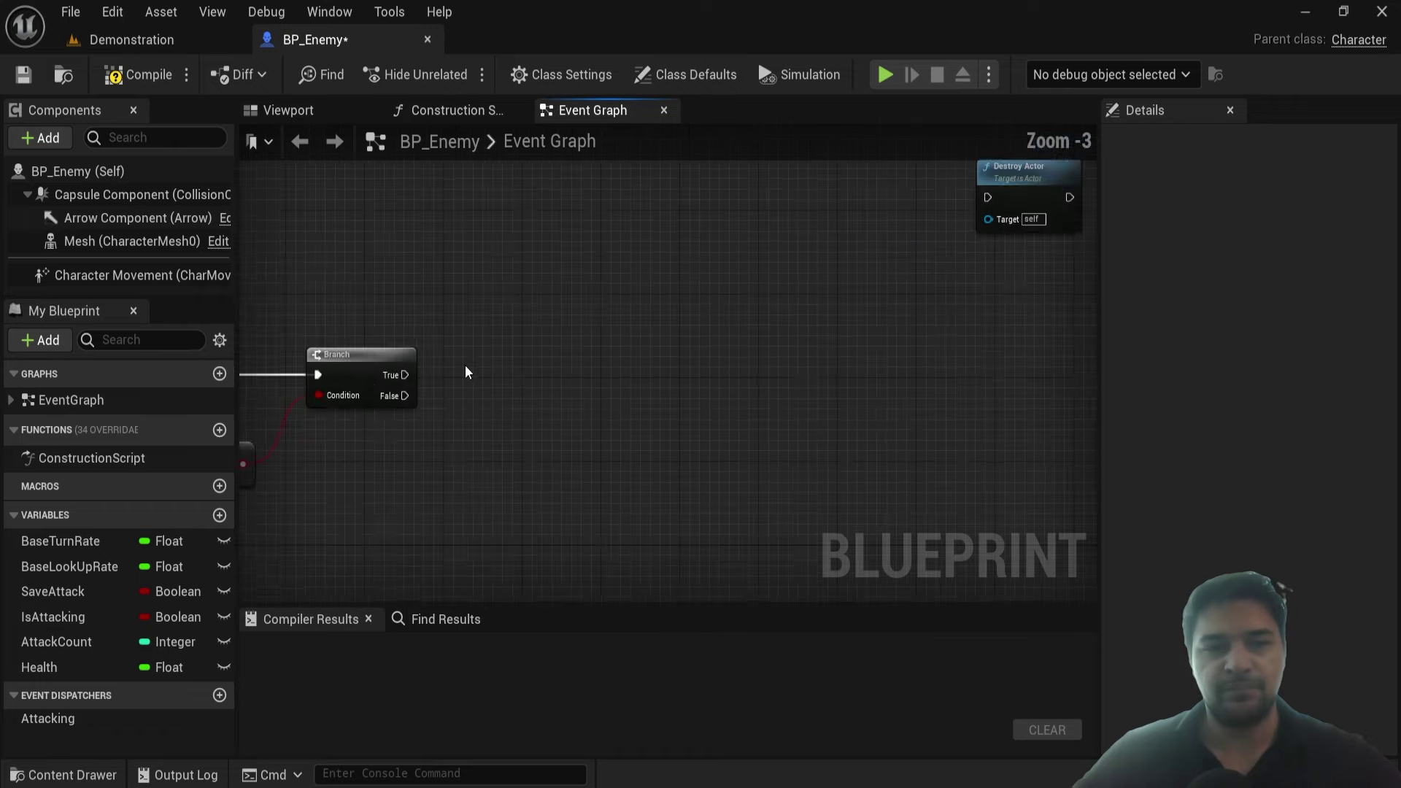
{"action": "scroll", "coordinate": [471, 353], "scroll_direction": "up", "scroll_amount": 1}
Add a Mesh Set Collision Enabled node set to Query and Physics, wired from Branch True
{"action": "right_click", "coordinate": [449, 248]}
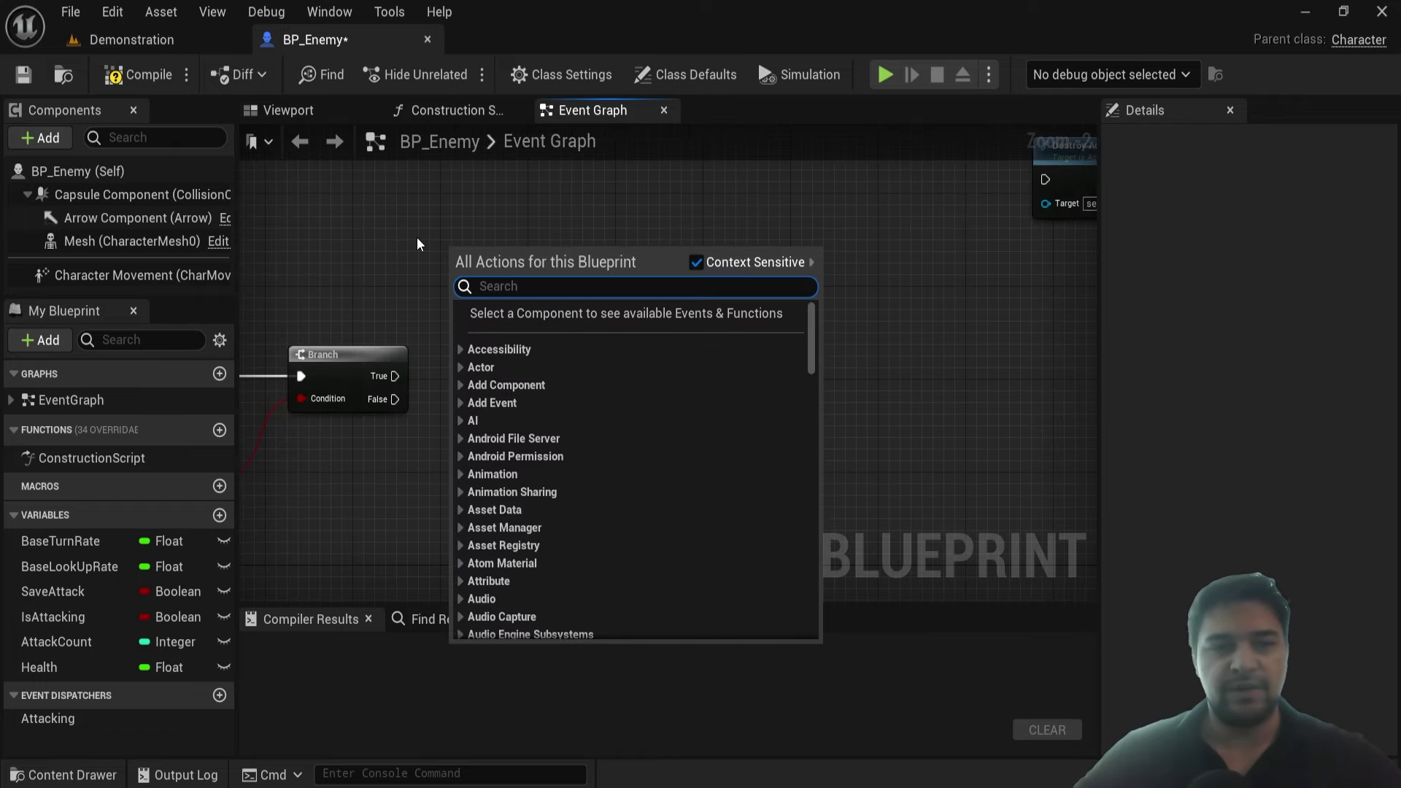
{"action": "type", "text": "Set collision e"}
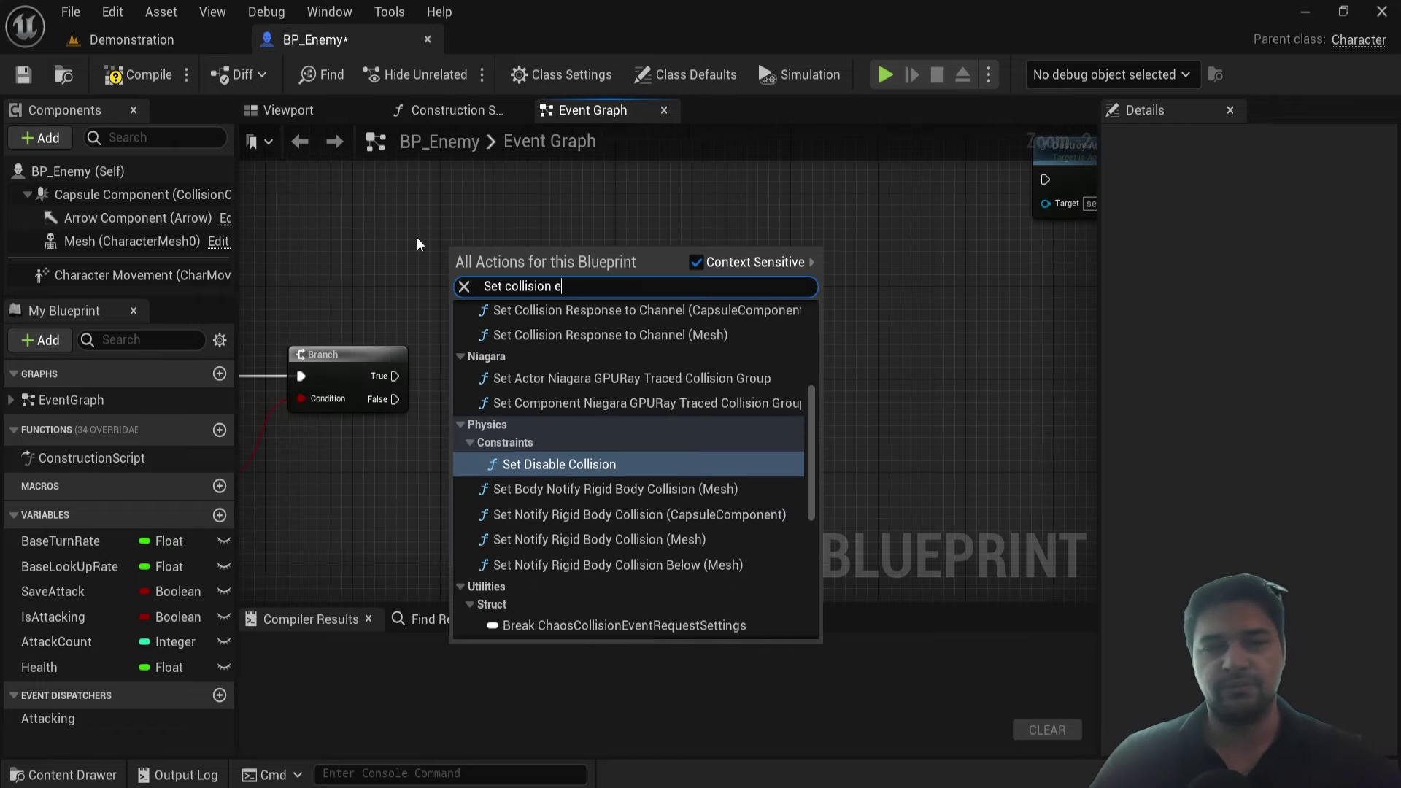
{"action": "type", "text": "nabled"}
{"action": "key", "text": "Return"}
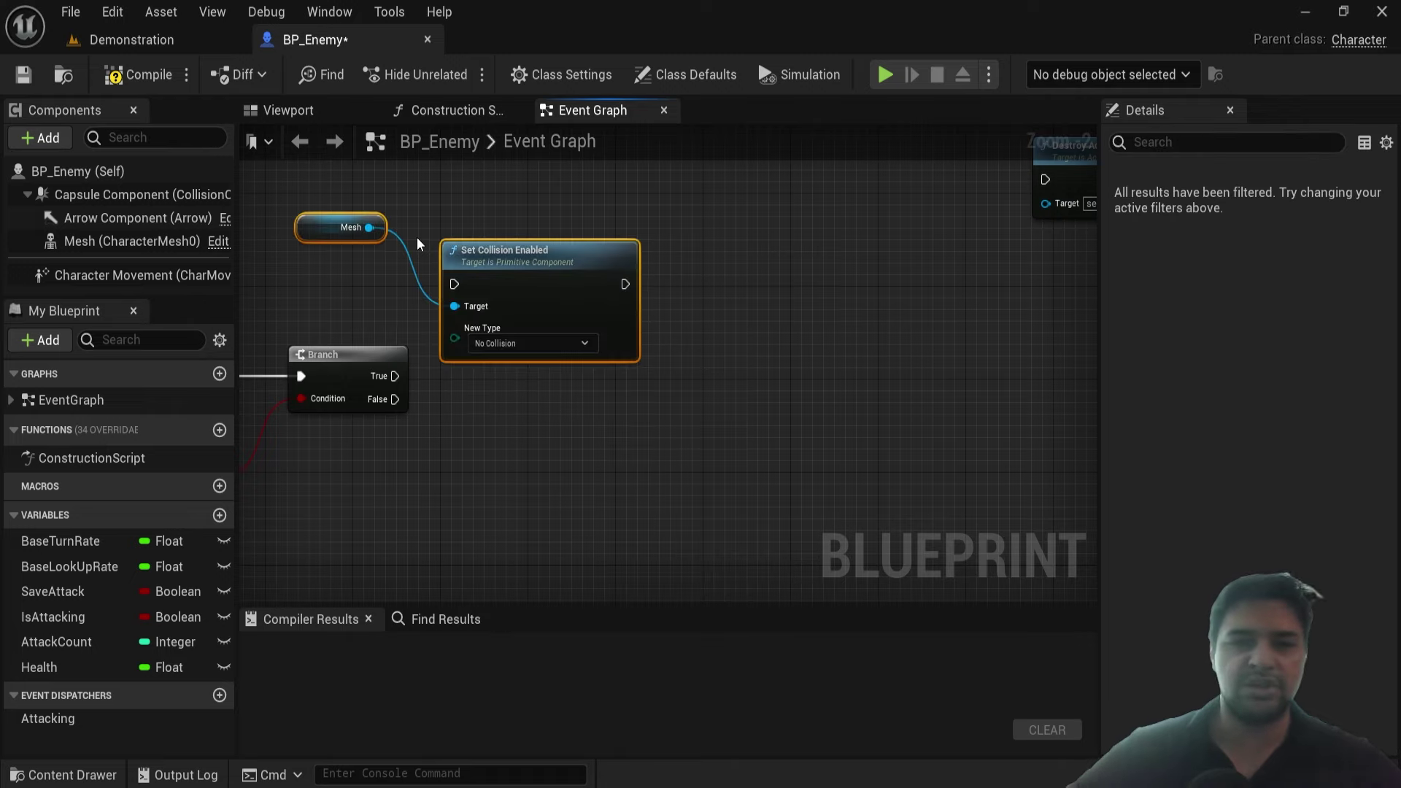
{"action": "left_click", "coordinate": [558, 340]}
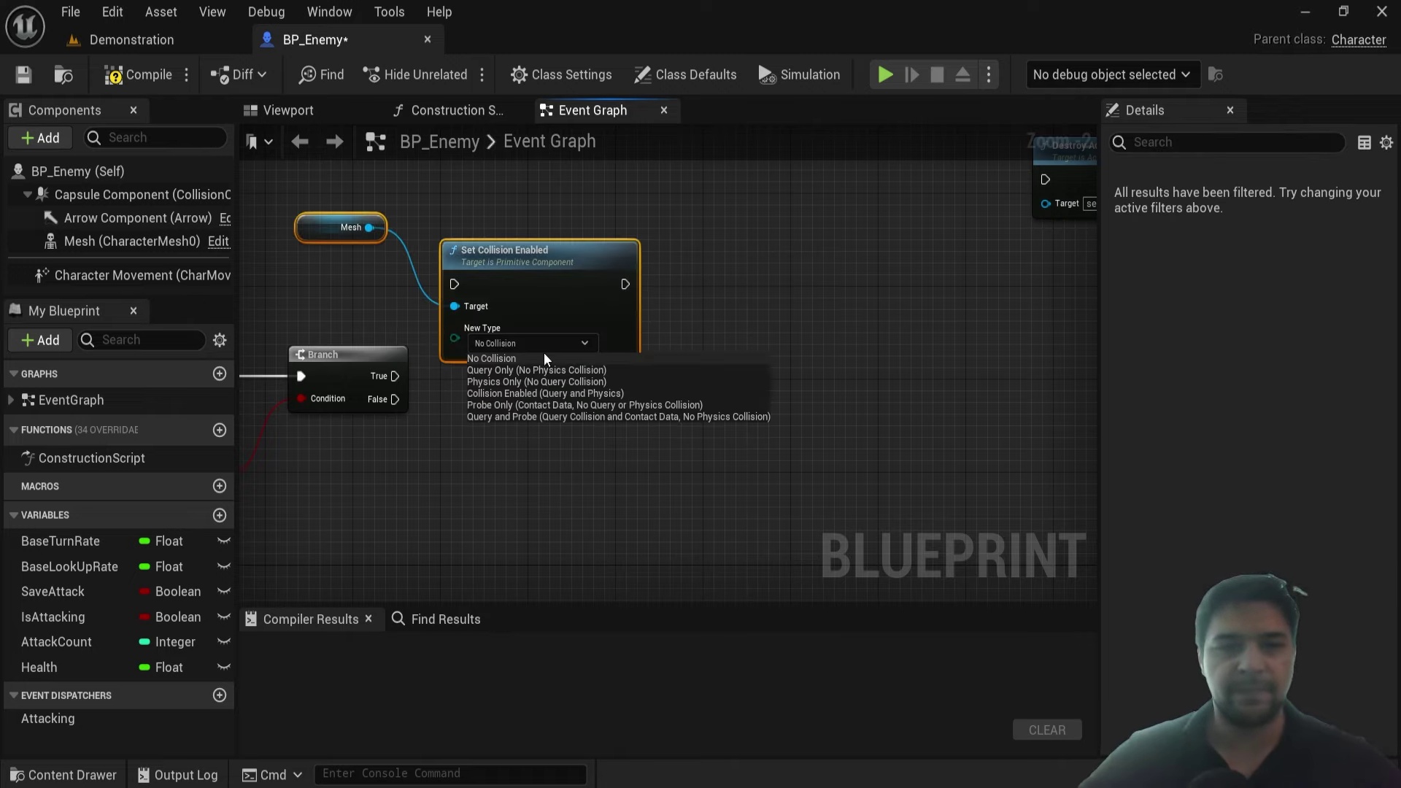
{"action": "left_click", "coordinate": [501, 393]}
{"action": "left_click_drag", "start_coordinate": [503, 263], "coordinate": [516, 345]}
{"action": "left_click", "coordinate": [423, 466]}
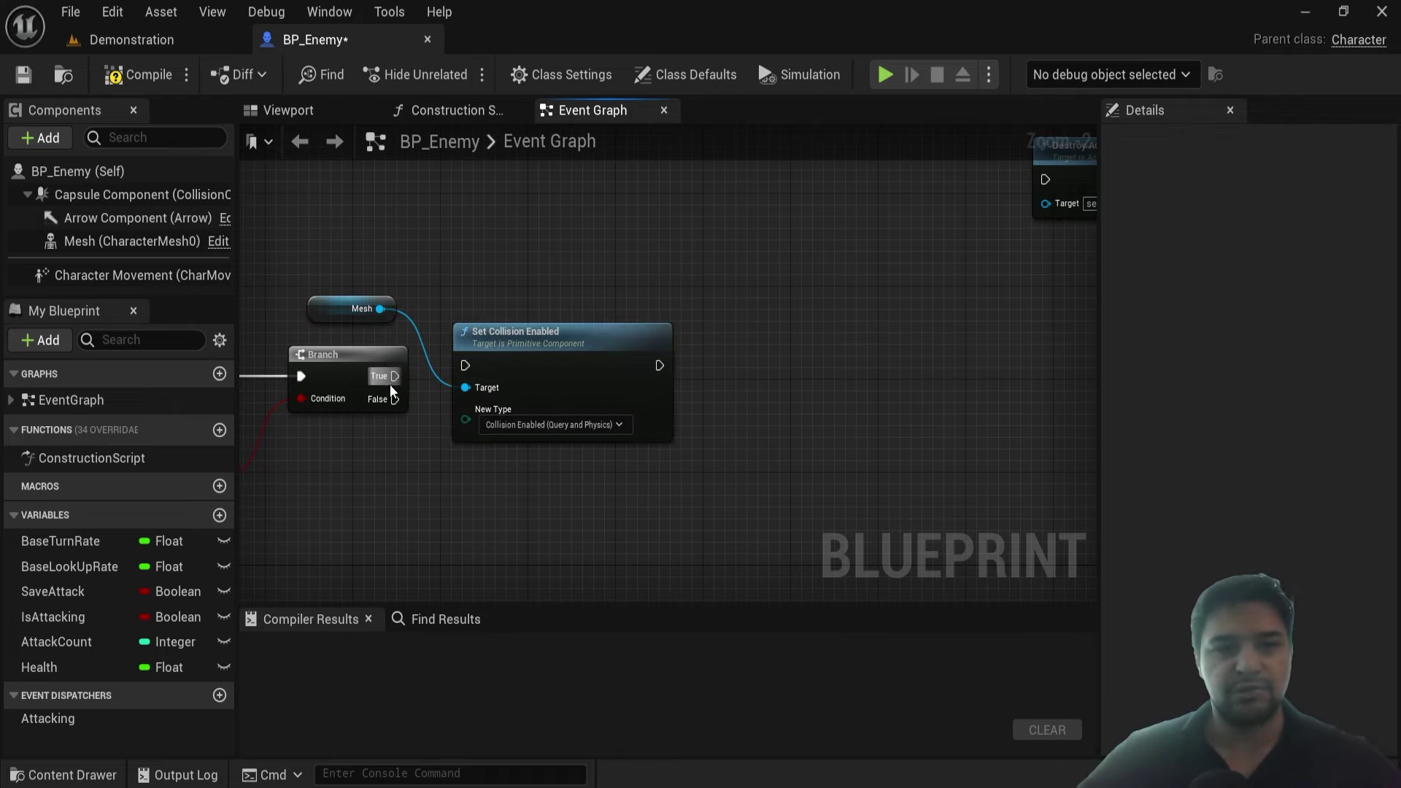
Drag a wire from Set Collision Enabled and search for 'Simulate ph'
{"action": "right_click_drag", "start_coordinate": [531, 353], "coordinate": [452, 345]}
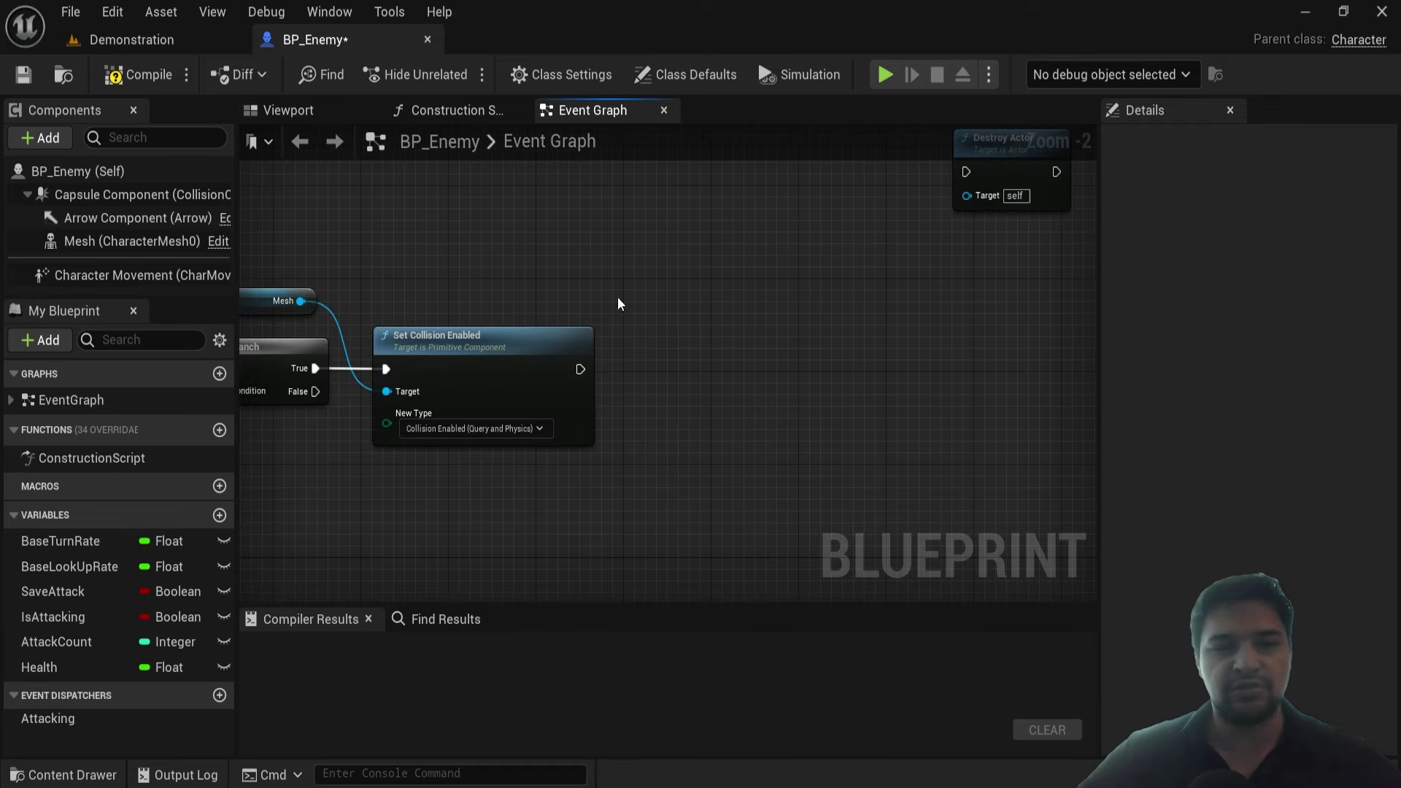
{"action": "left_click_drag", "start_coordinate": [591, 375], "coordinate": [757, 379]}
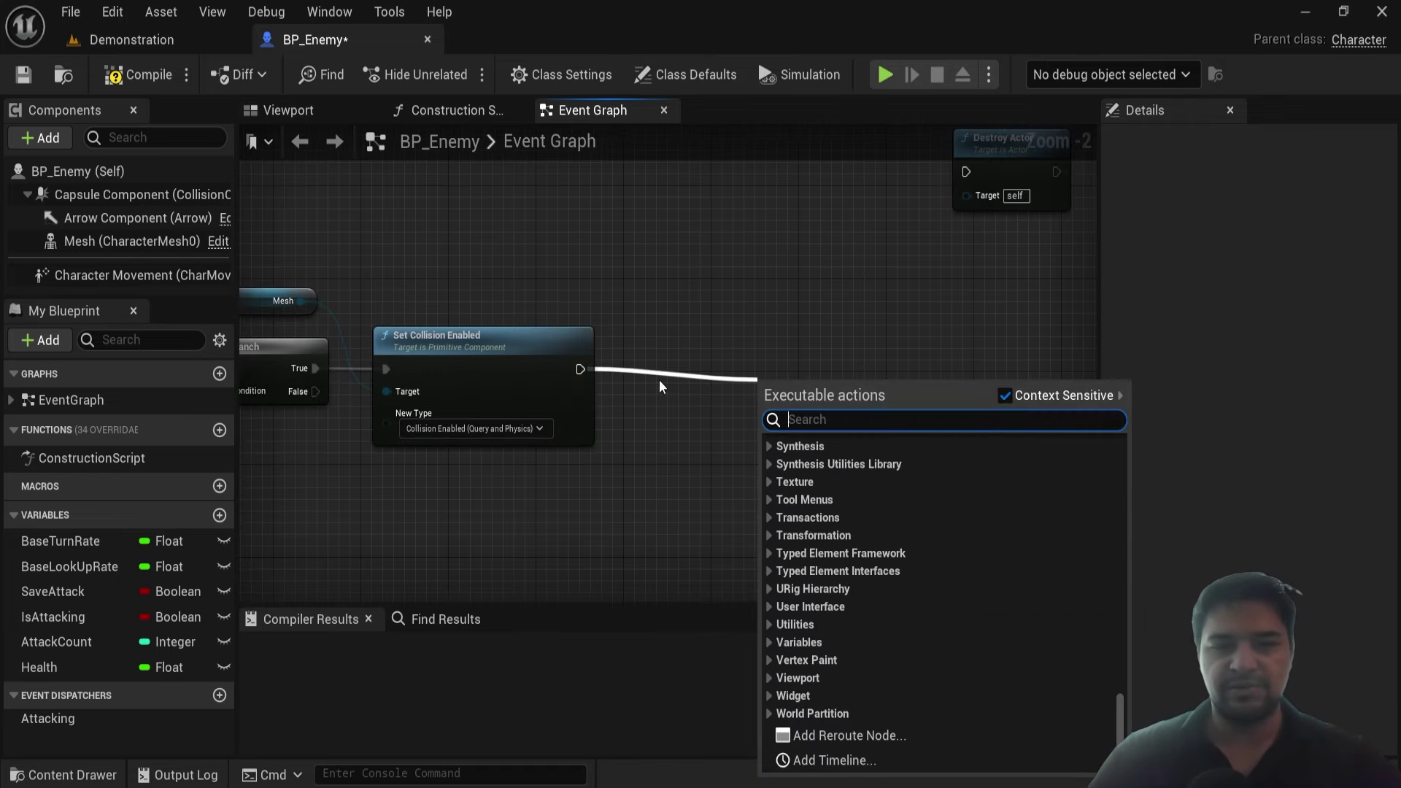
{"action": "type", "text": "Simulate ph"}
{"action": "left_click", "coordinate": [131, 39]}
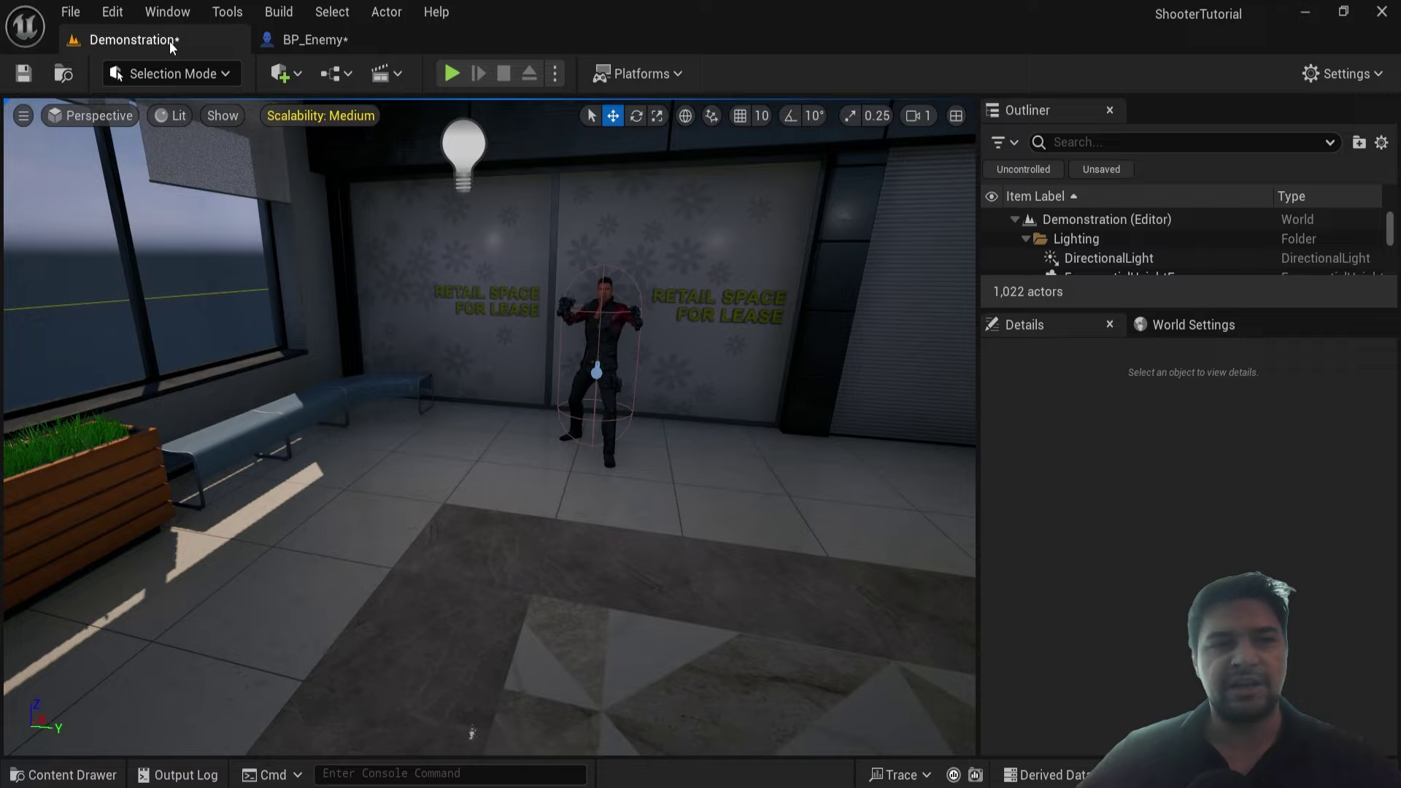
{"action": "left_click", "coordinate": [443, 73]}
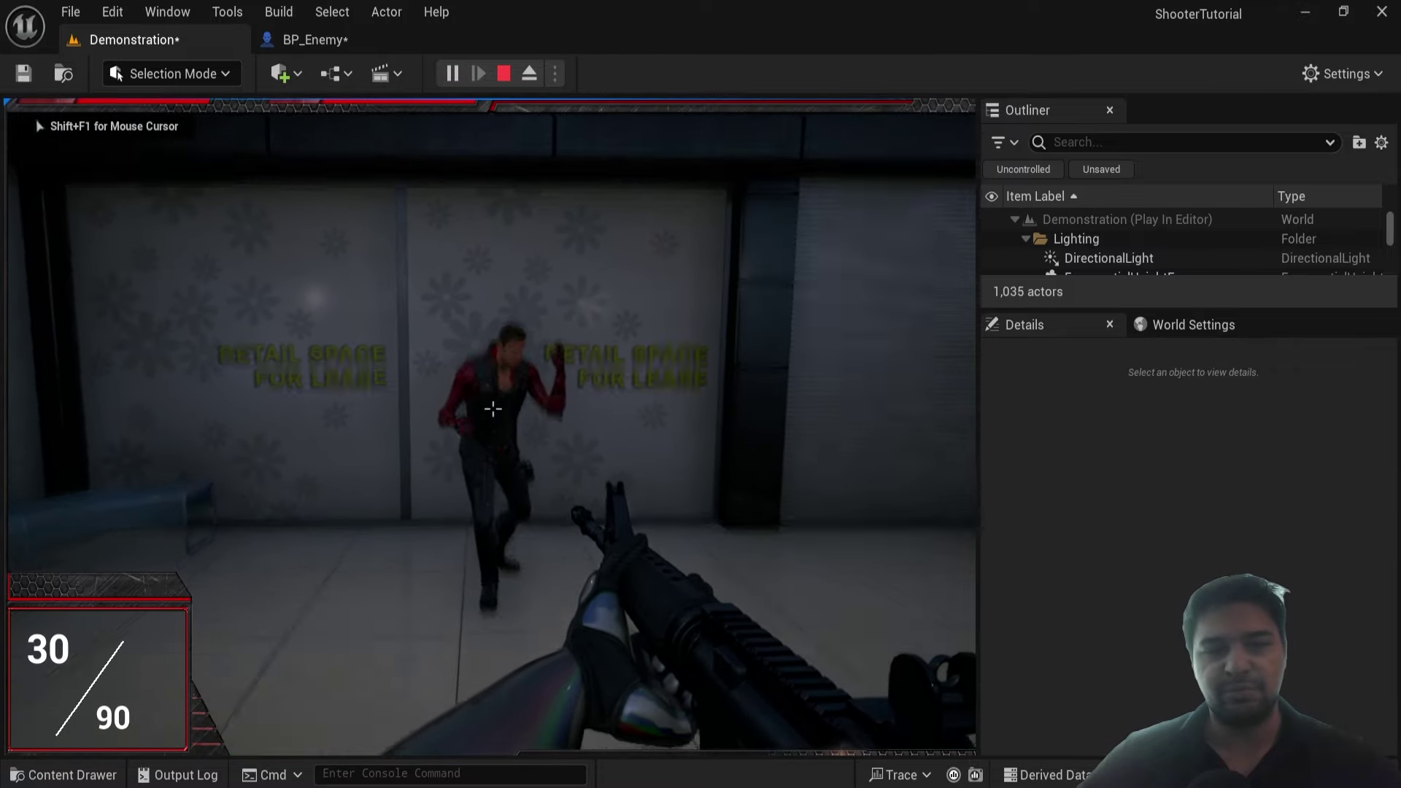
{"action": "left_click", "coordinate": [493, 408]}
{"action": "left_click", "coordinate": [493, 408]}
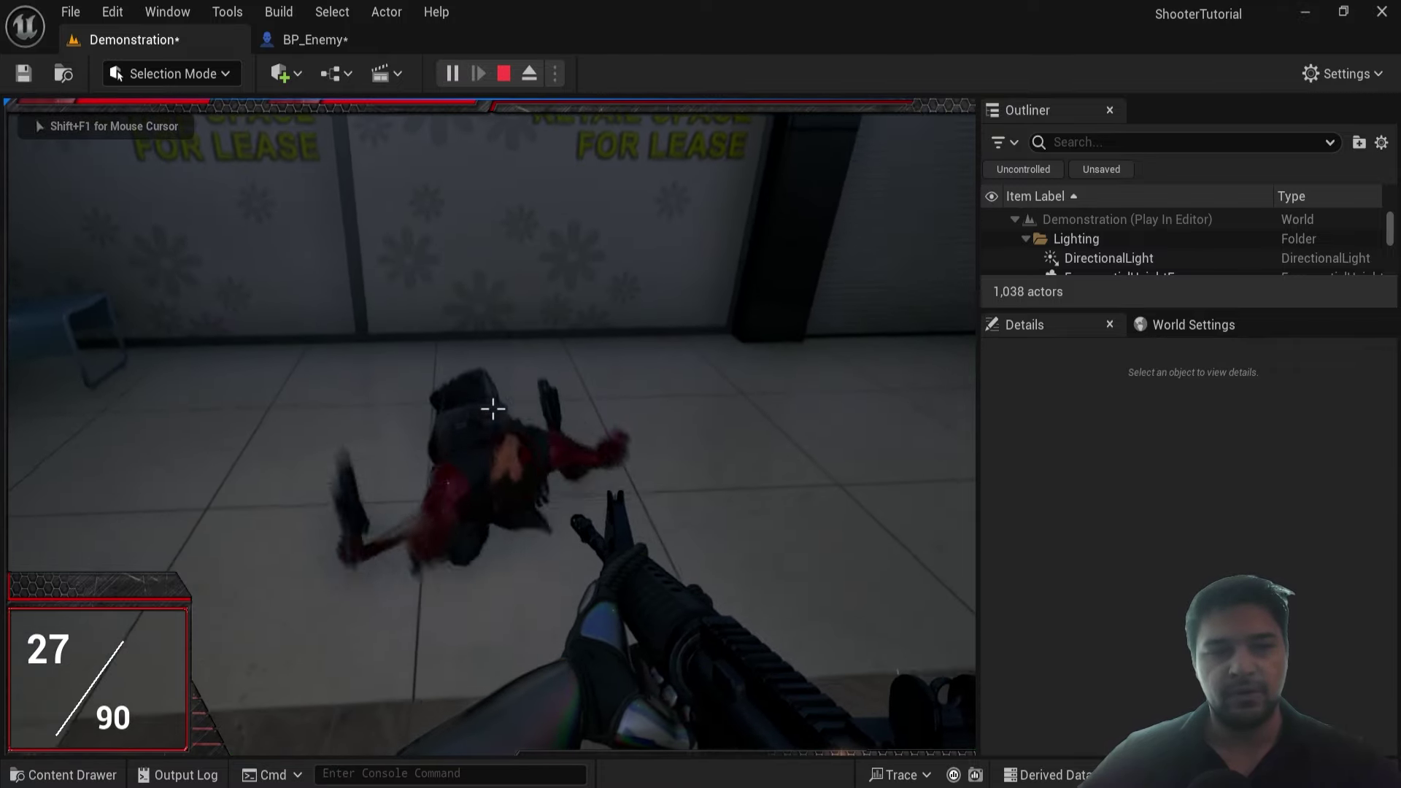
{"action": "key", "text": "w"}
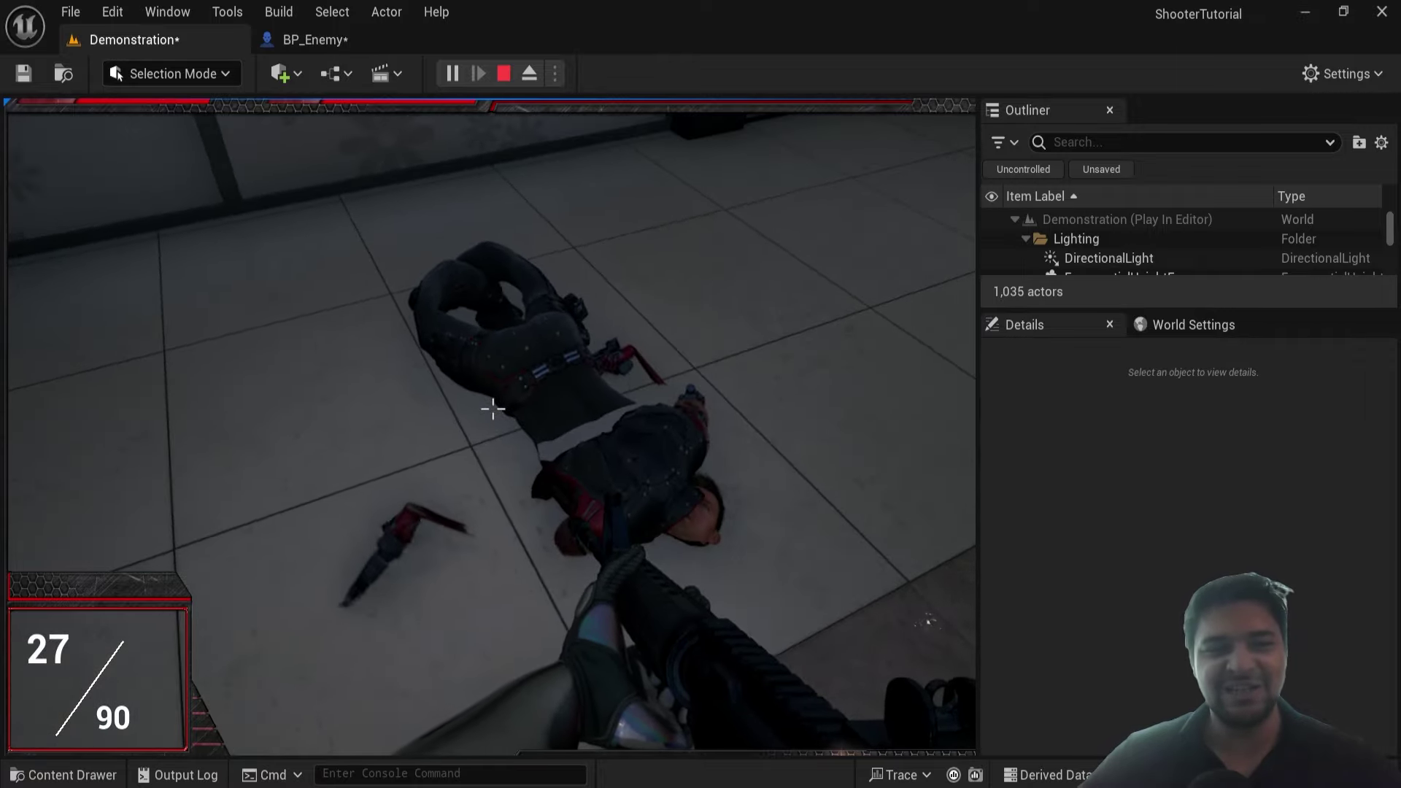
{"action": "key", "text": "Escape"}
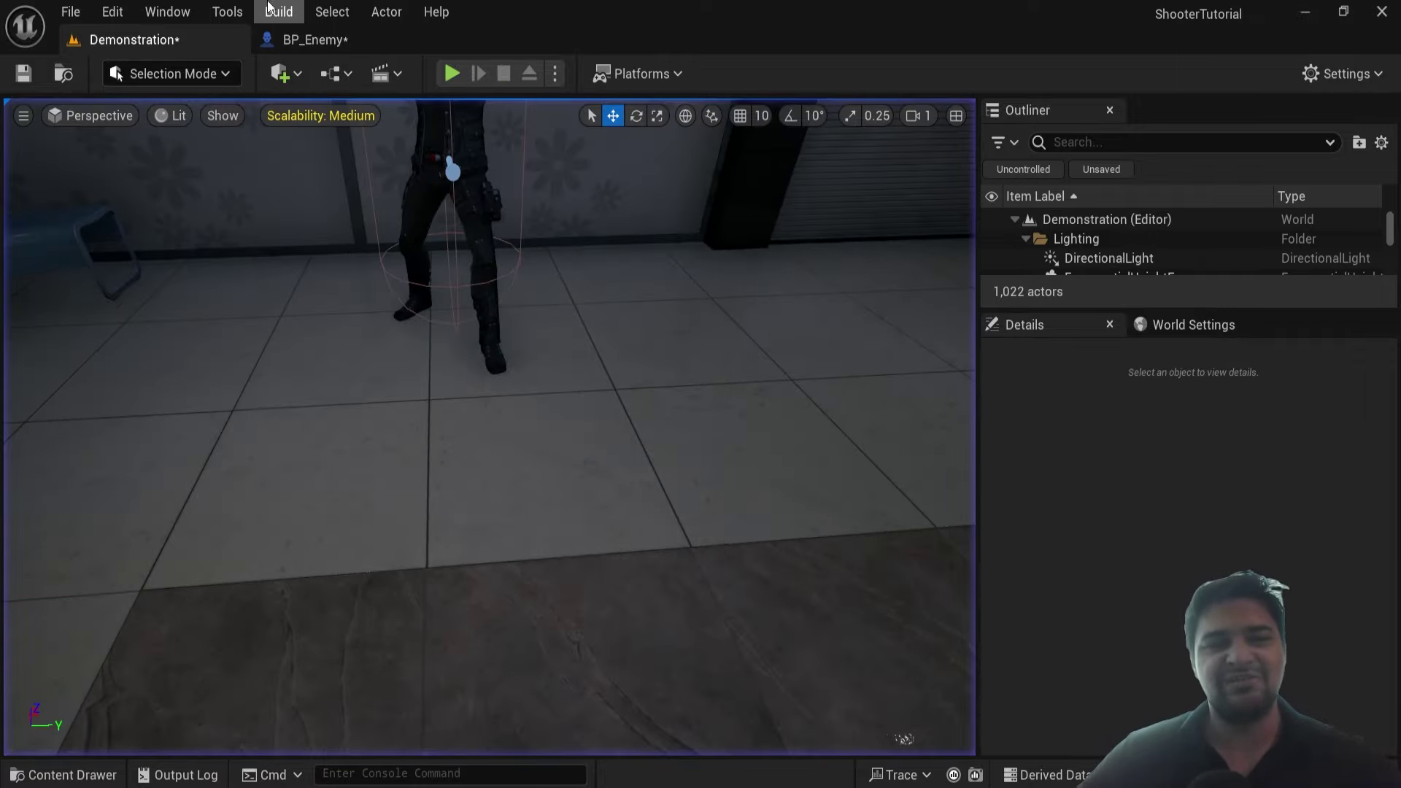
{"action": "right_click_drag", "start_coordinate": [481, 437], "coordinate": [481, 328]}
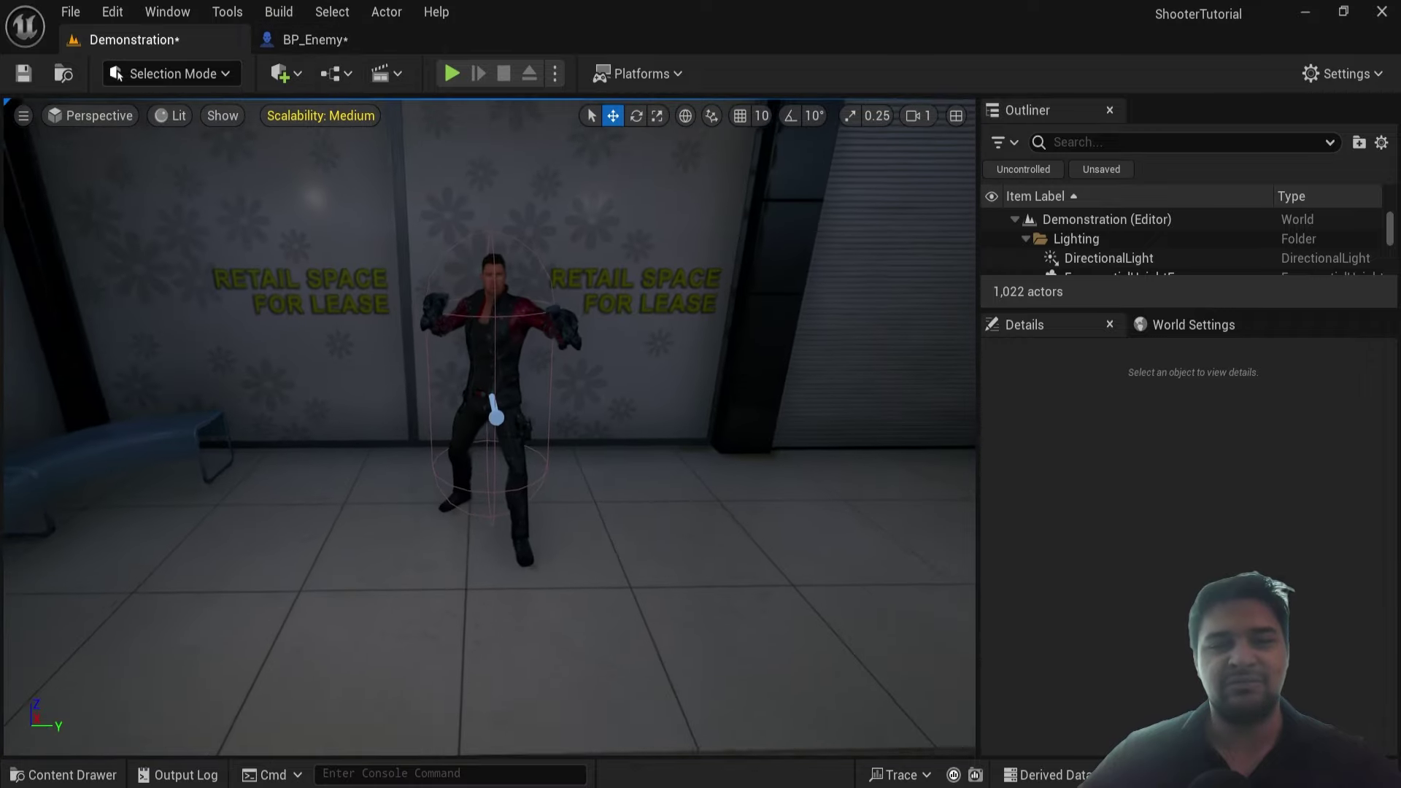
{"action": "right_click_drag", "start_coordinate": [489, 427], "coordinate": [489, 391]}
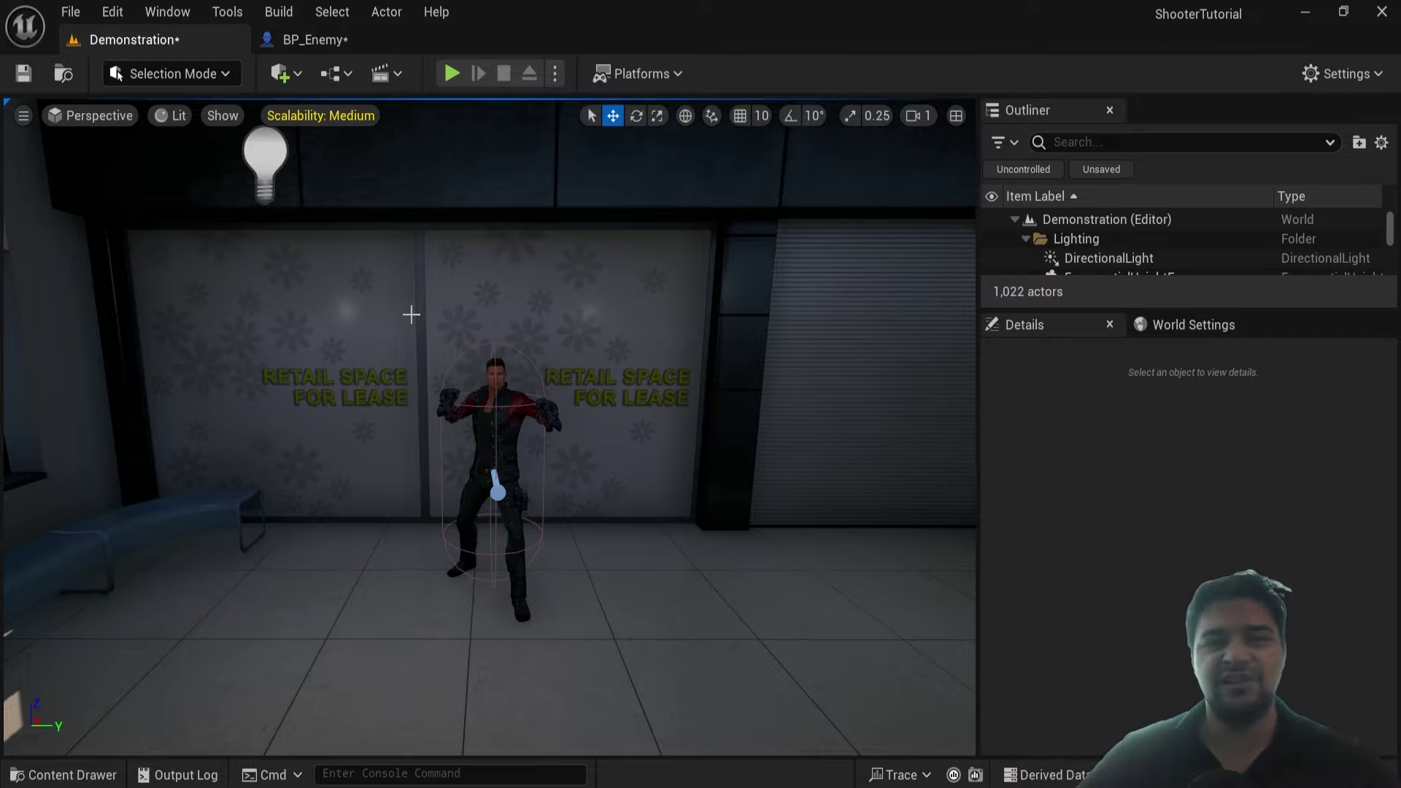
{"action": "right_click_drag", "start_coordinate": [360, 558], "coordinate": [360, 576]}
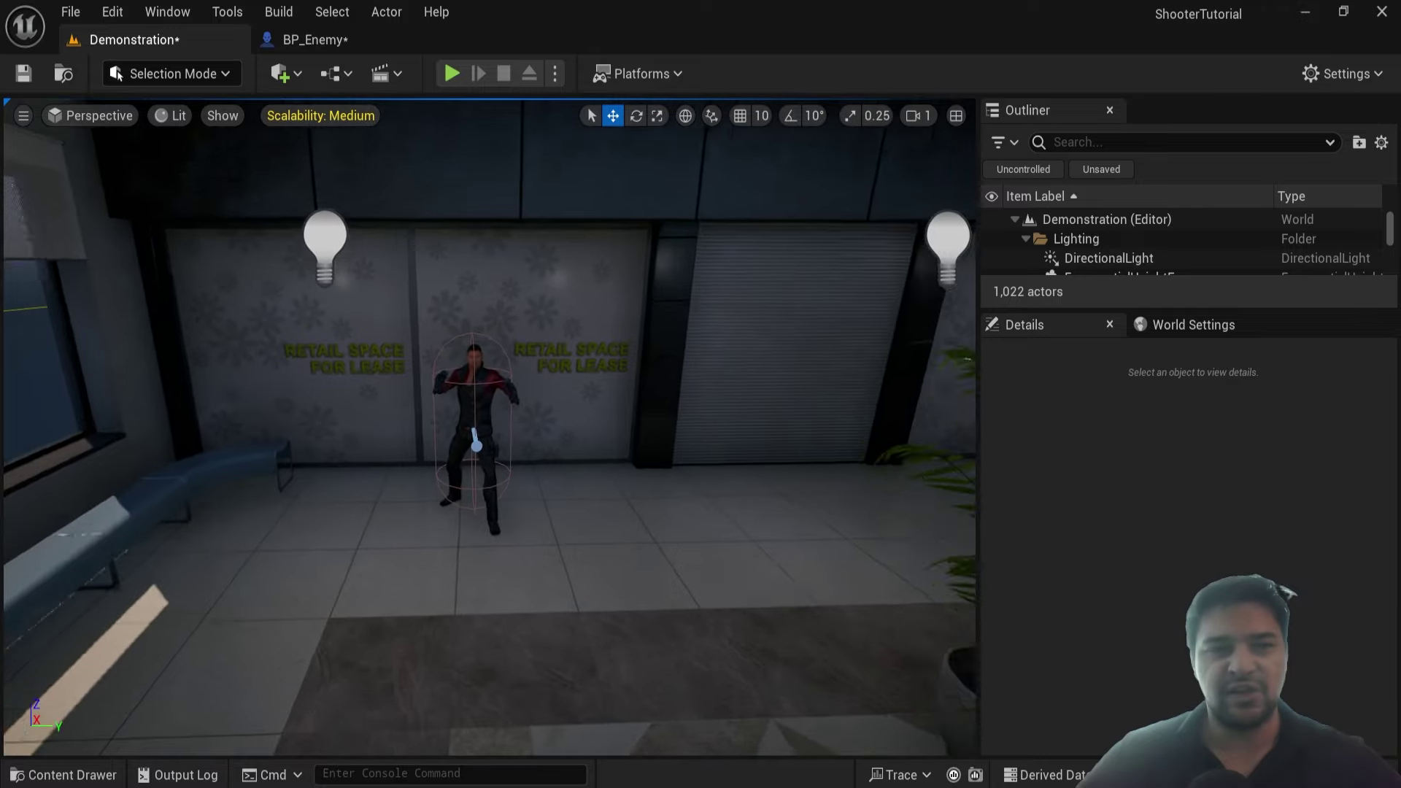
{"action": "right_click_drag", "start_coordinate": [361, 577], "coordinate": [361, 559]}
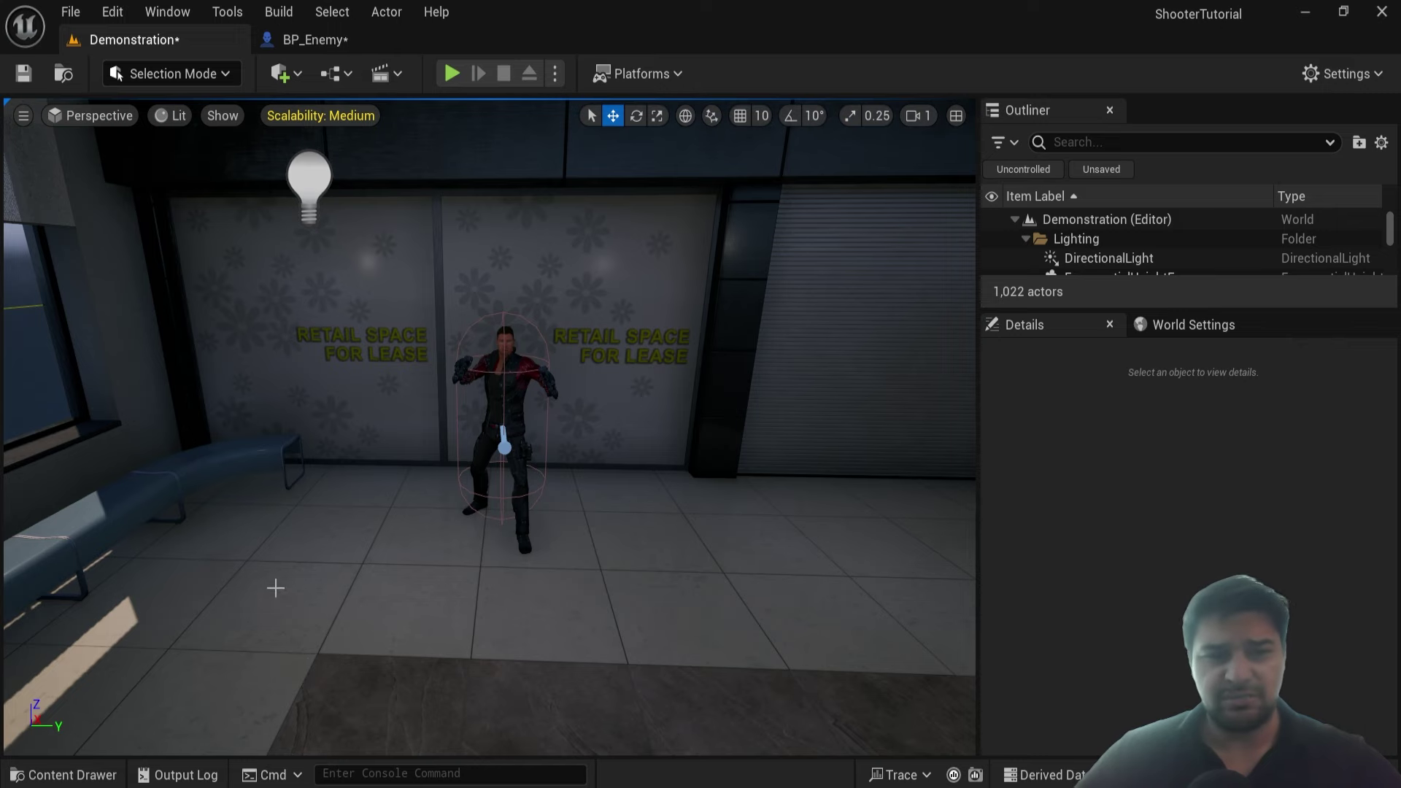
Filter BP_Enemy's Class Defaults by 'physics' and open the Physics Asset Override dropdown
{"action": "left_click", "coordinate": [309, 42]}
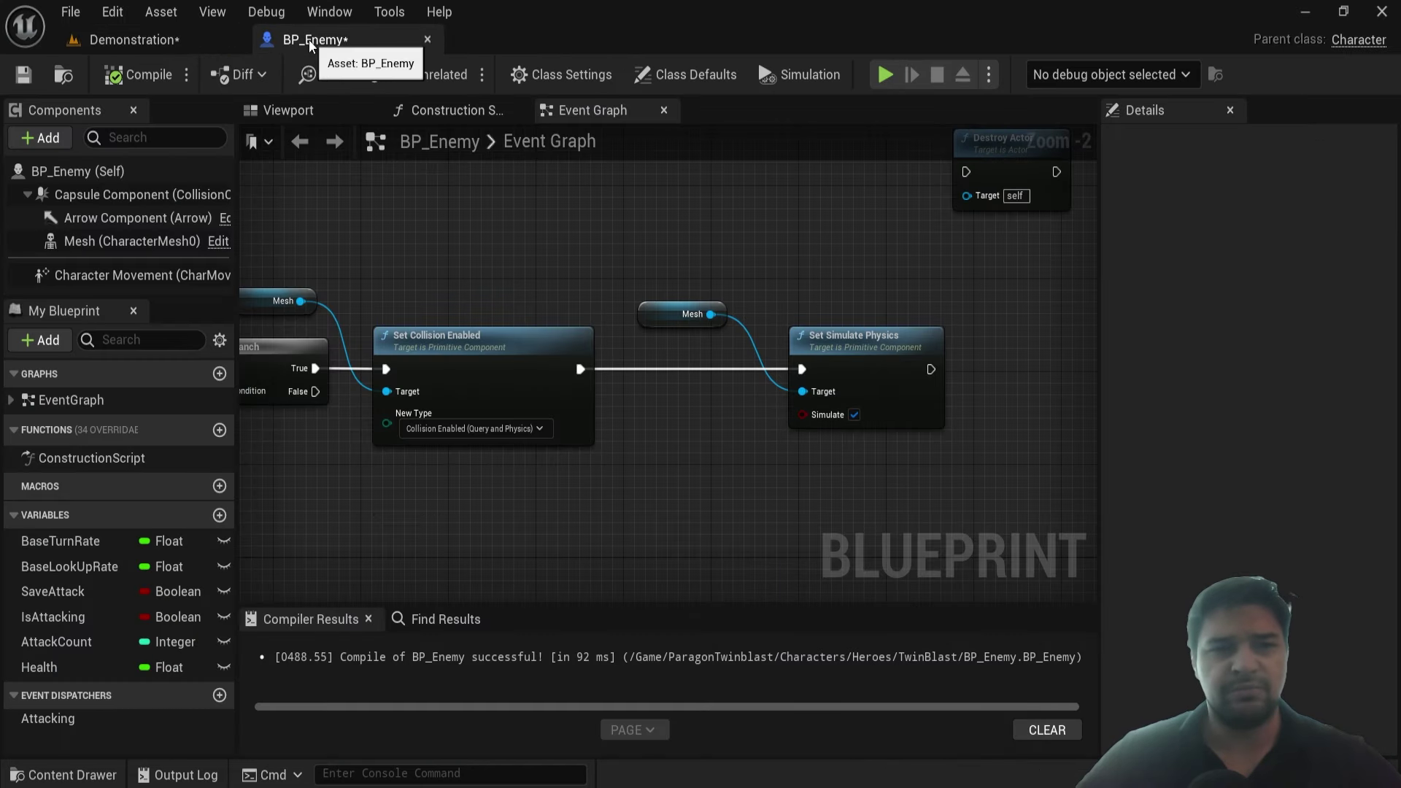
{"action": "left_click", "coordinate": [91, 172]}
{"action": "left_click_drag", "start_coordinate": [1097, 301], "coordinate": [576, 299]}
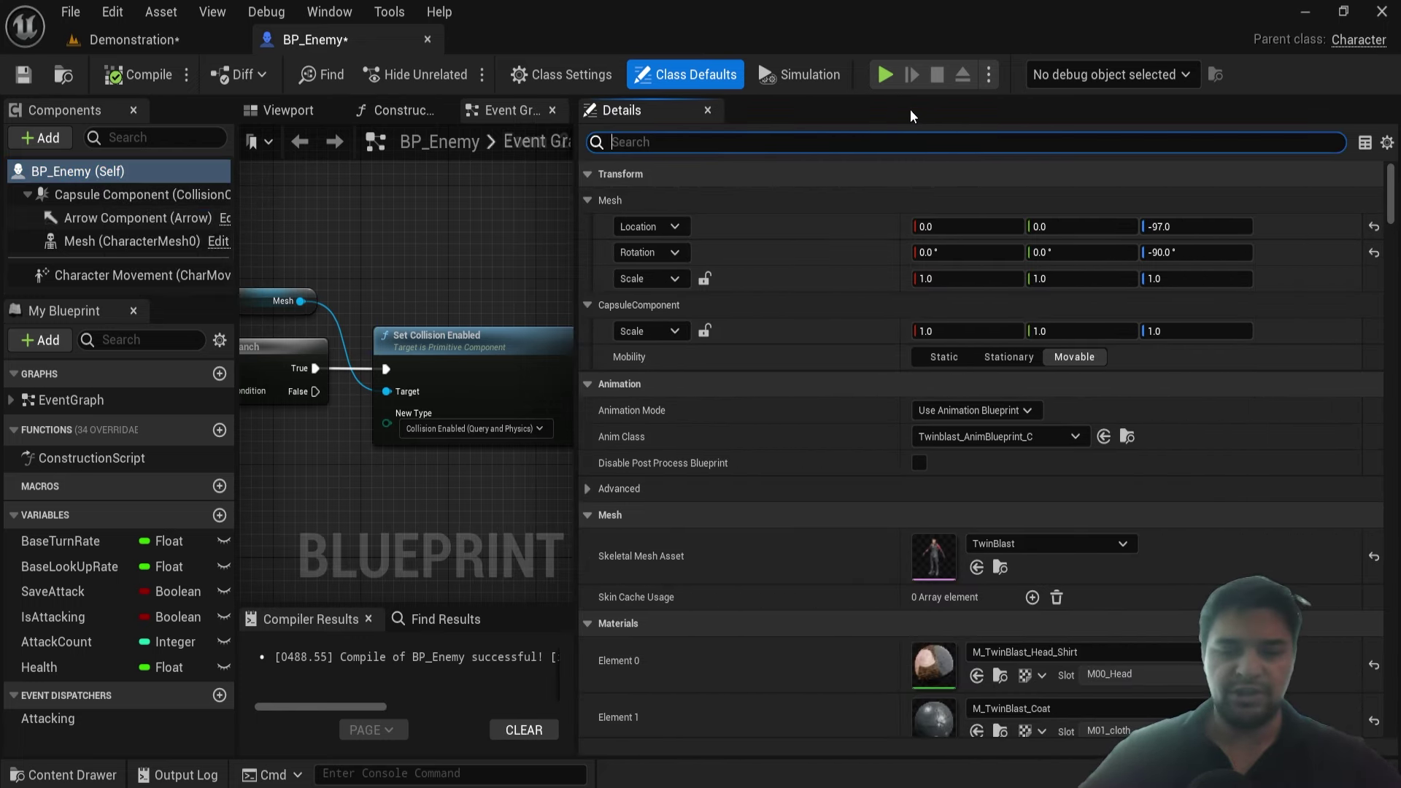
{"action": "type", "text": "phys"}
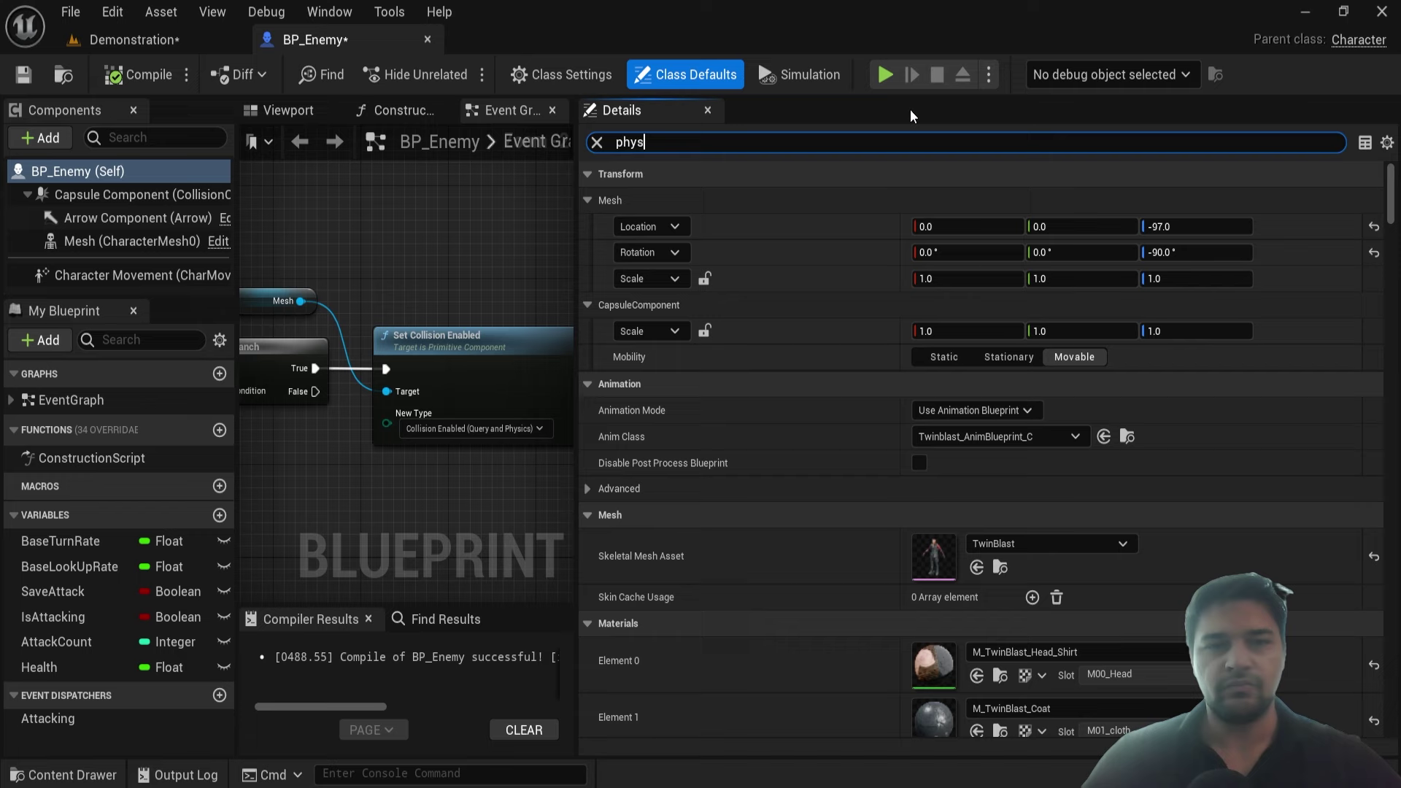
{"action": "type", "text": "ics"}
{"action": "scroll", "coordinate": [1397, 445], "scroll_direction": "down", "scroll_amount": 10}
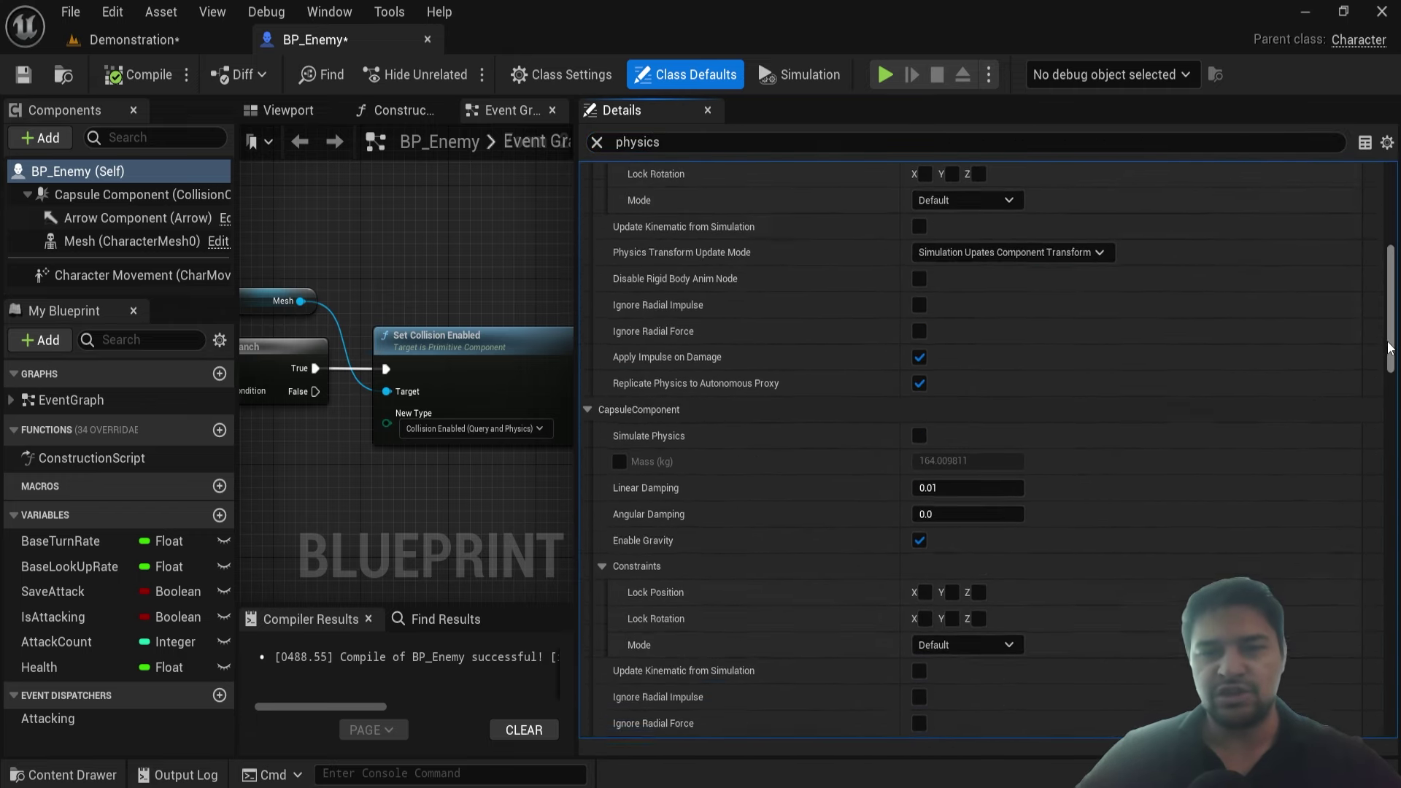
{"action": "scroll", "coordinate": [675, 404], "scroll_direction": "down", "scroll_amount": 4}
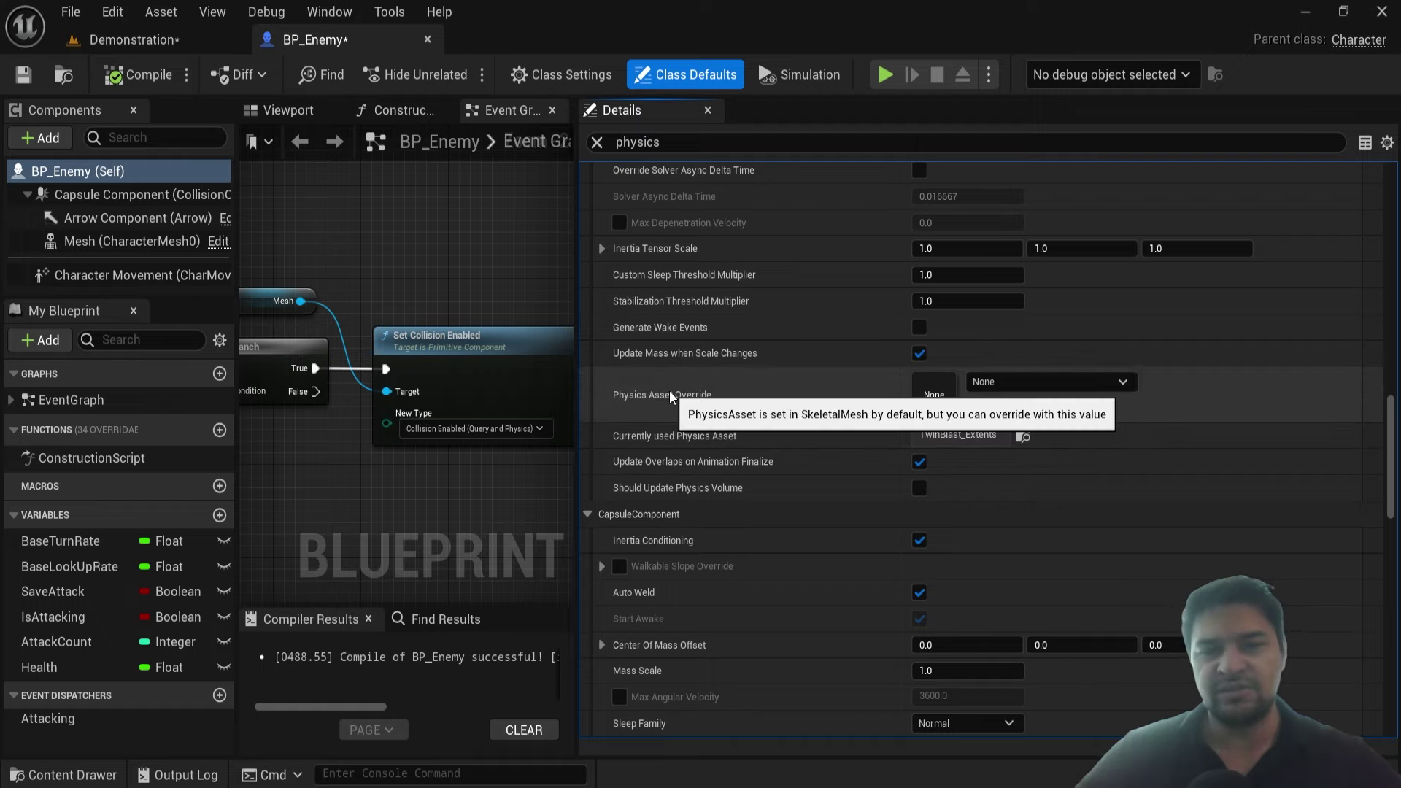
{"action": "left_click_drag", "start_coordinate": [575, 382], "coordinate": [544, 382]}
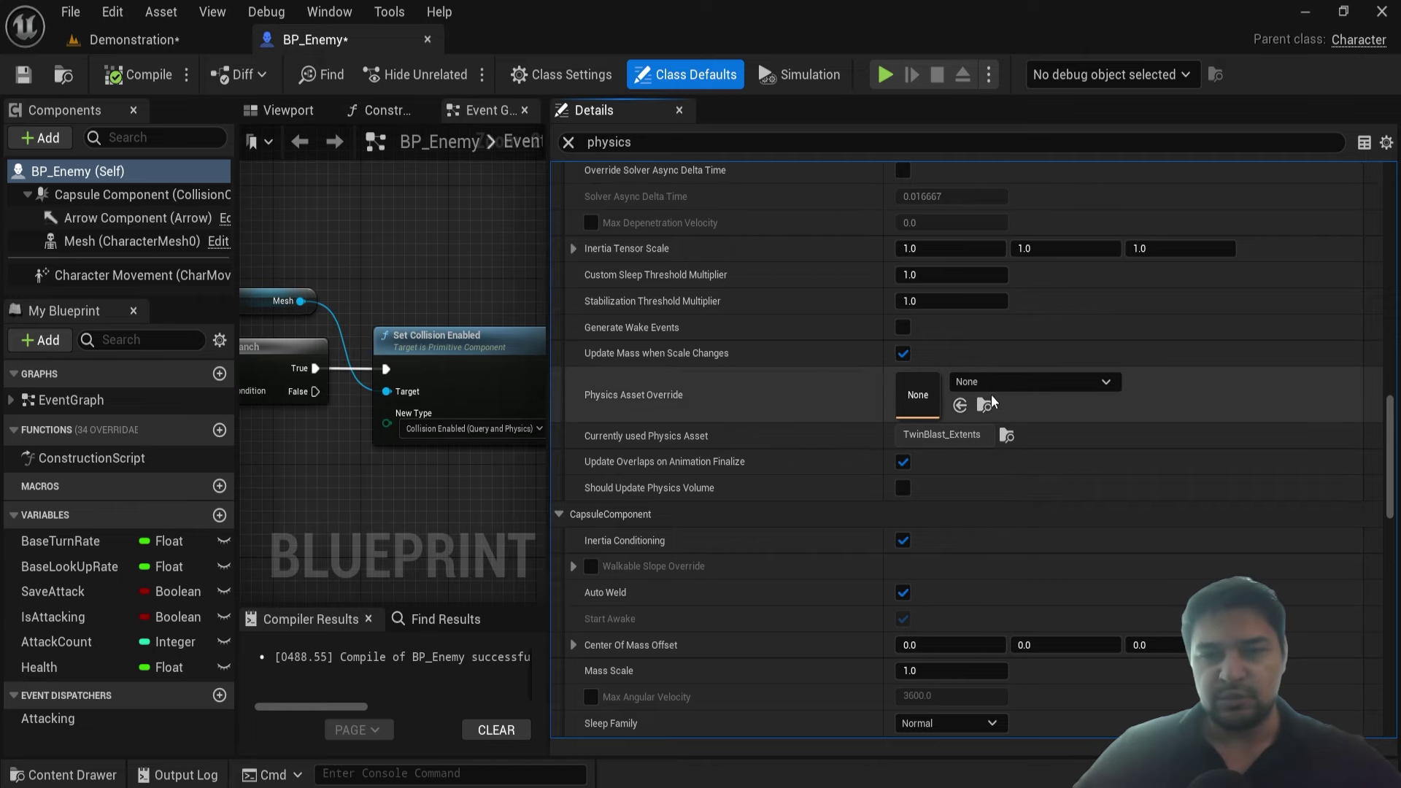
{"action": "left_click", "coordinate": [1009, 388]}
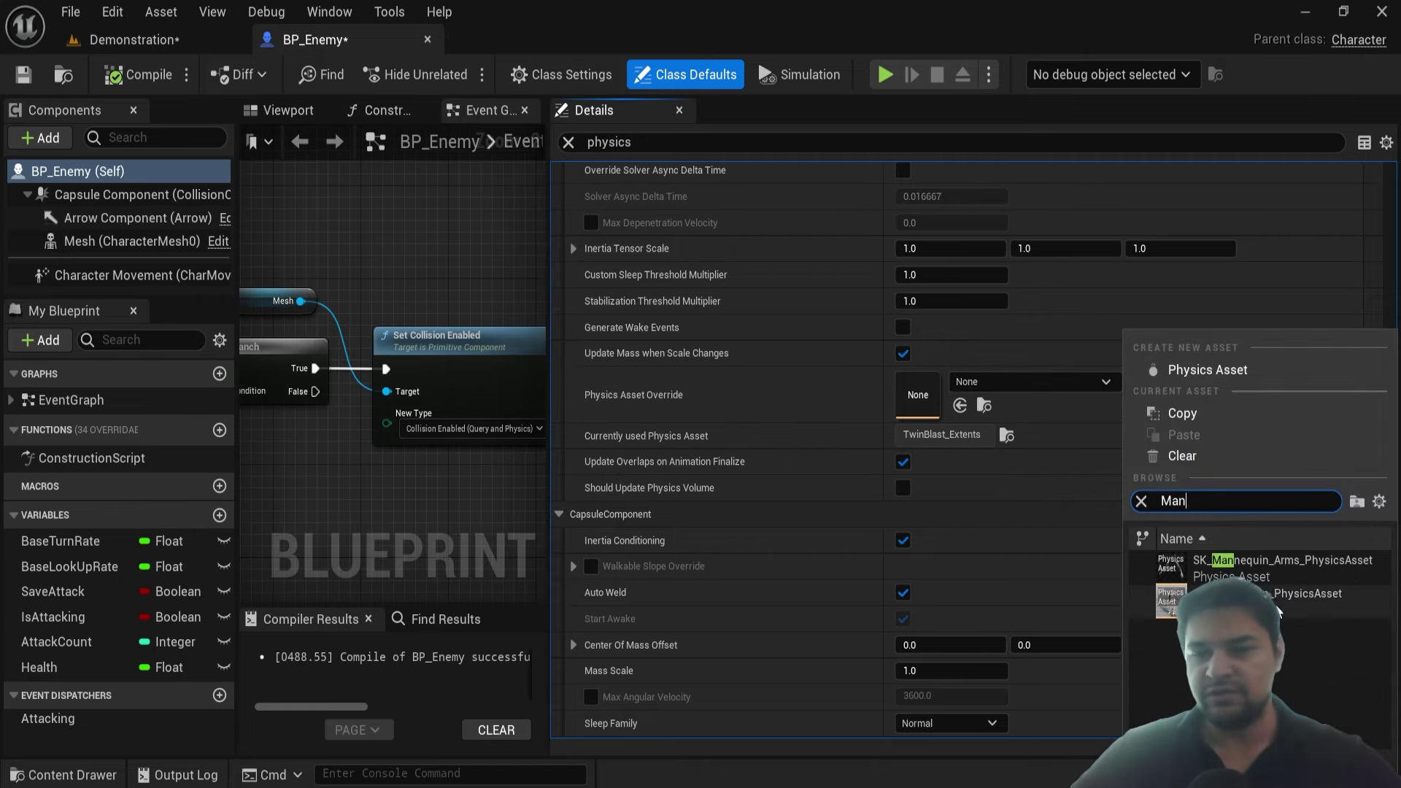
Set Physics Asset Override to SK_Mannequin_PhysicsAsset and bring up the TwinBlast folder's assets
{"action": "left_click", "coordinate": [1276, 605]}
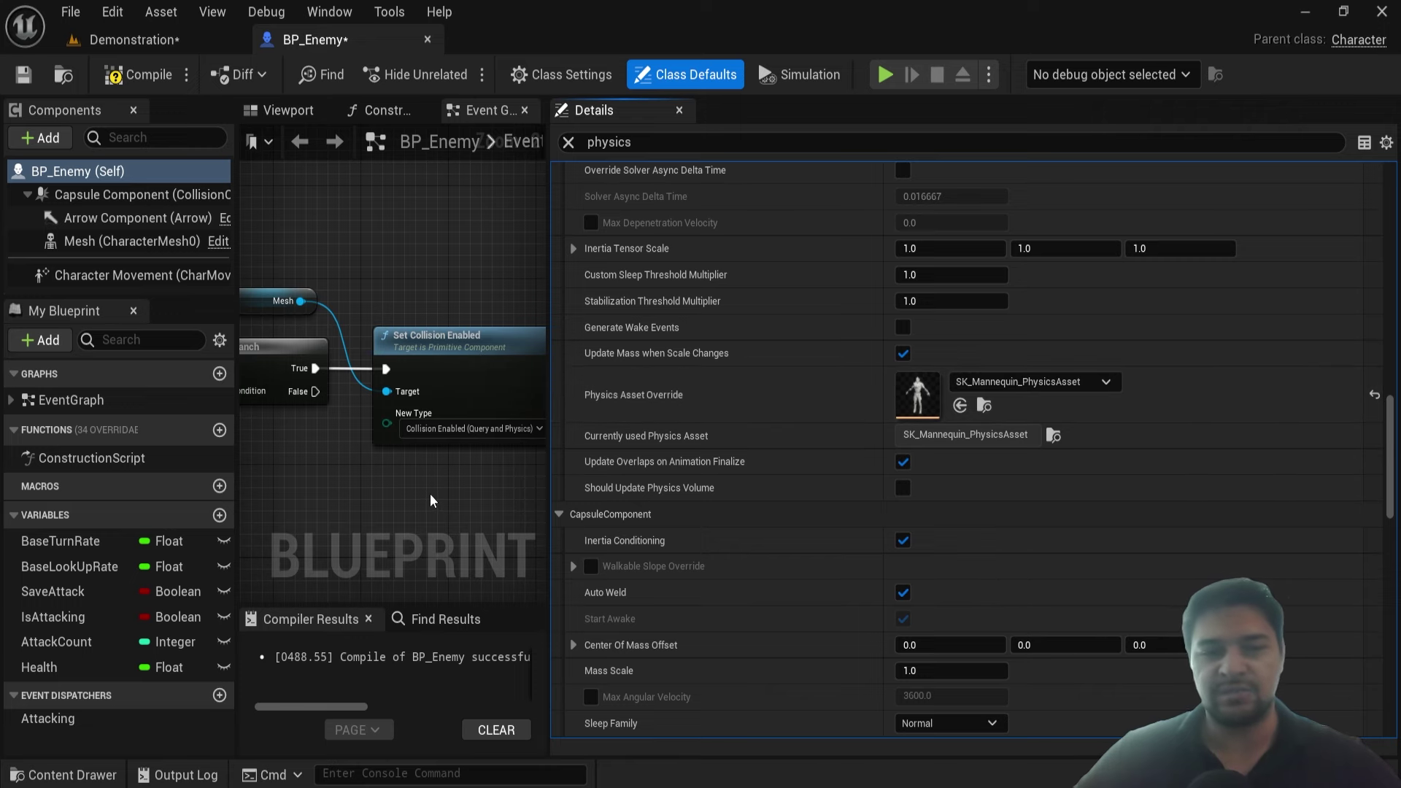
{"action": "key", "text": "ctrl+space"}
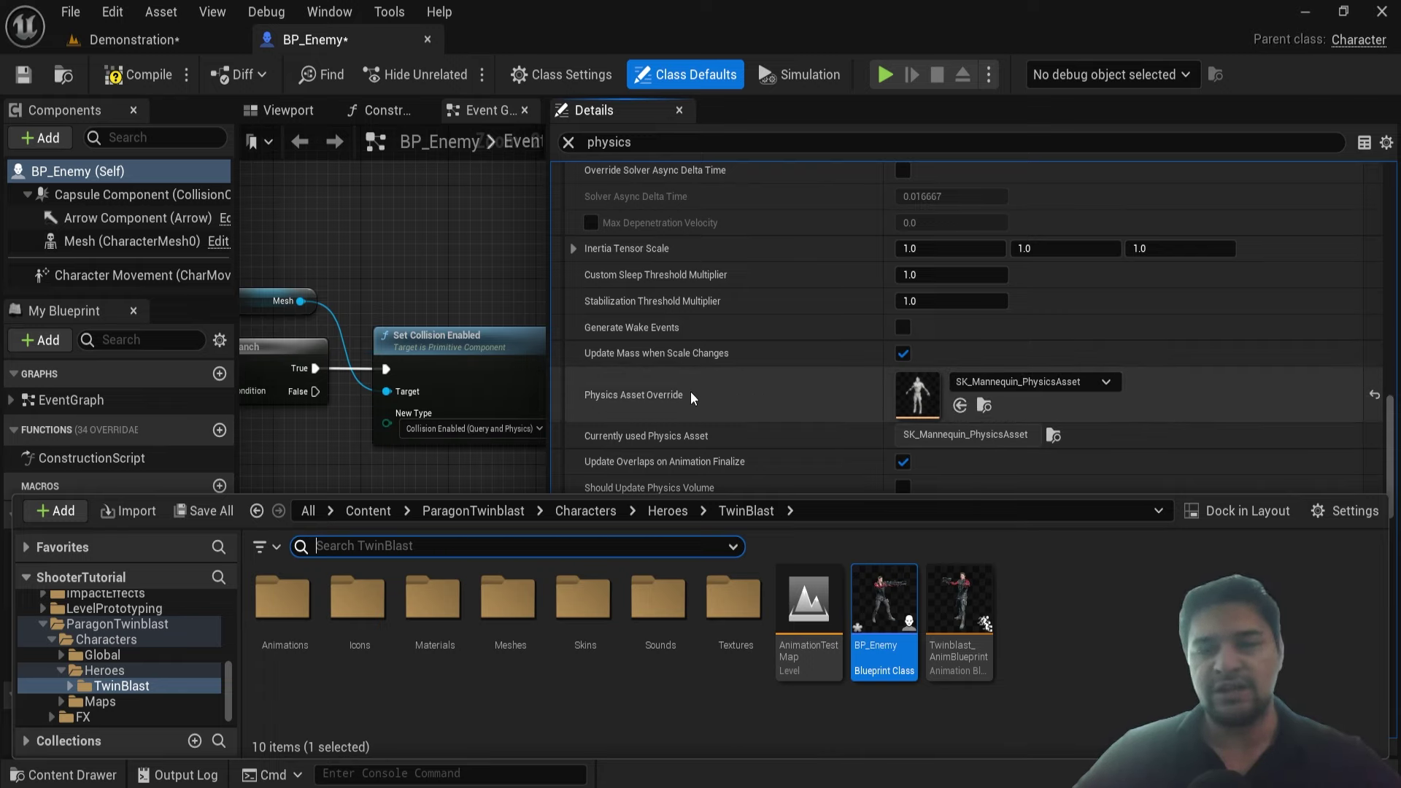
Preview the Third Person pack in Add Feature or Content Pack, then close without adding
{"action": "left_click", "coordinate": [58, 511]}
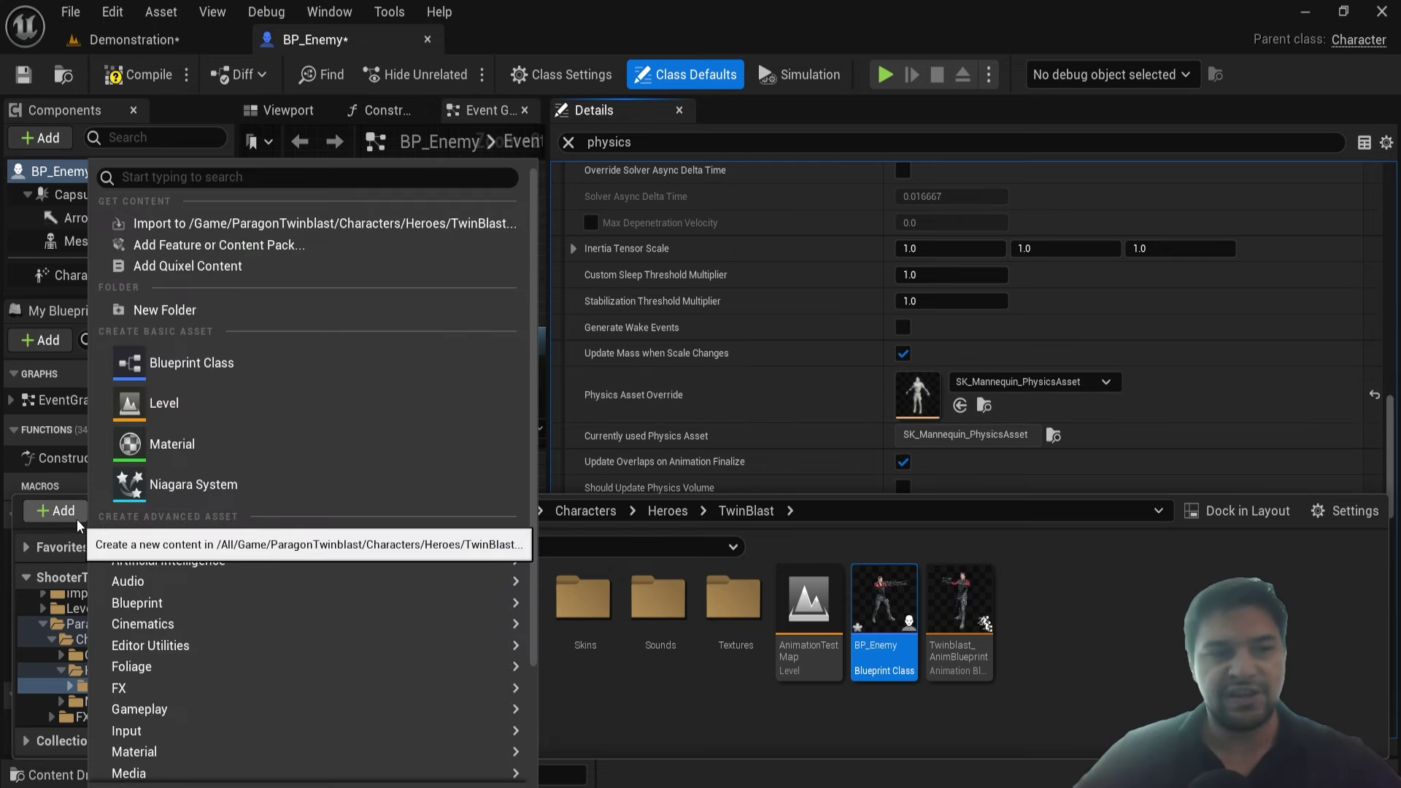
{"action": "left_click", "coordinate": [197, 245]}
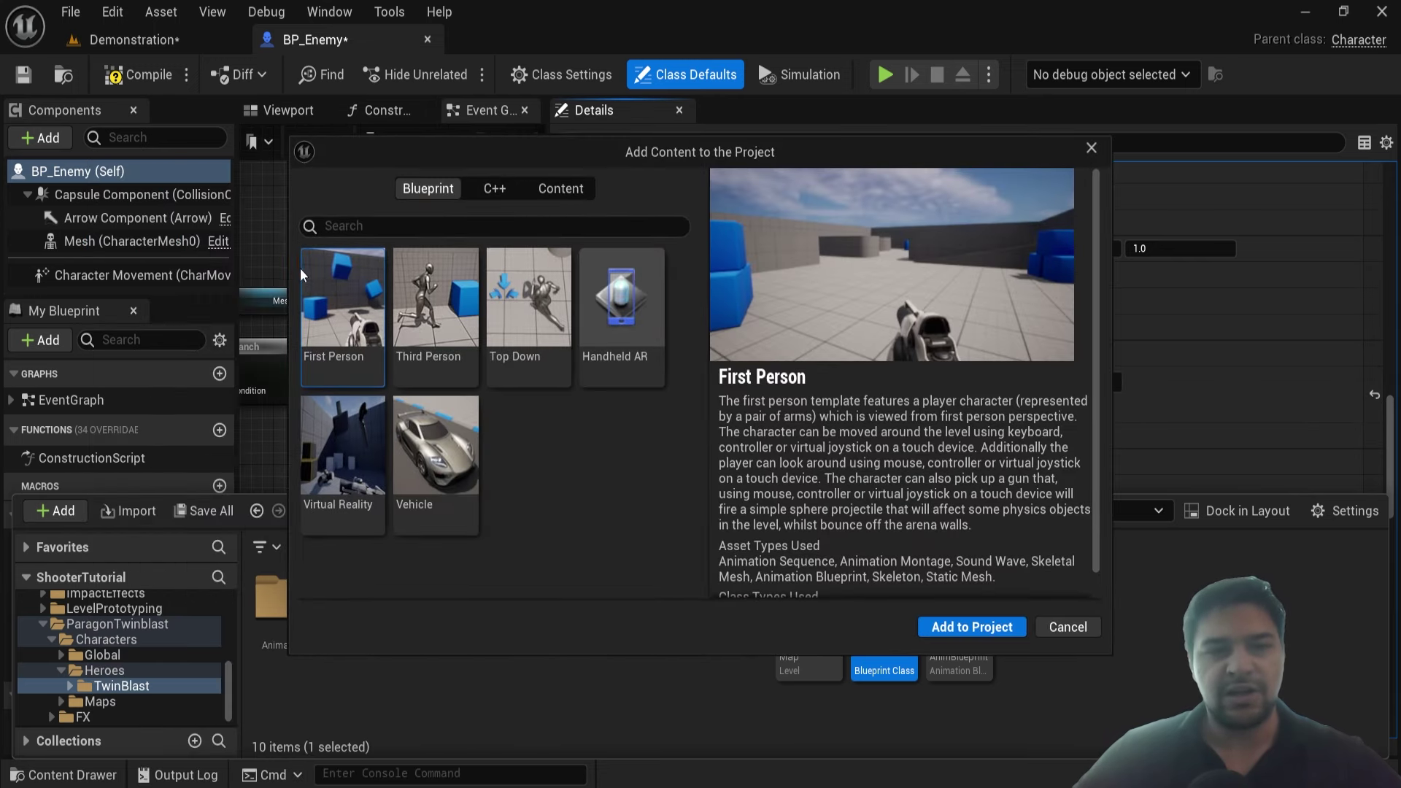
{"action": "left_click", "coordinate": [427, 318]}
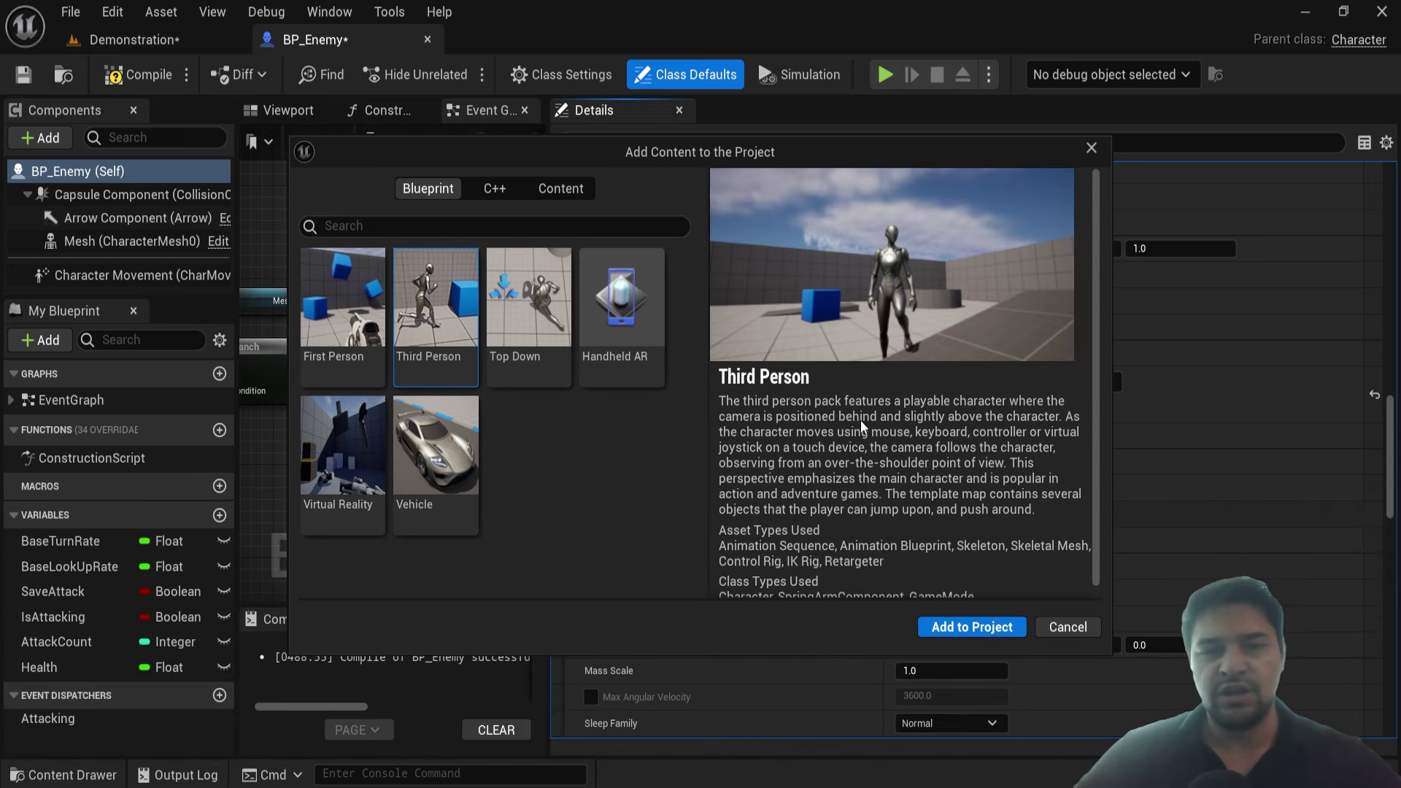
{"action": "key", "text": "Escape"}
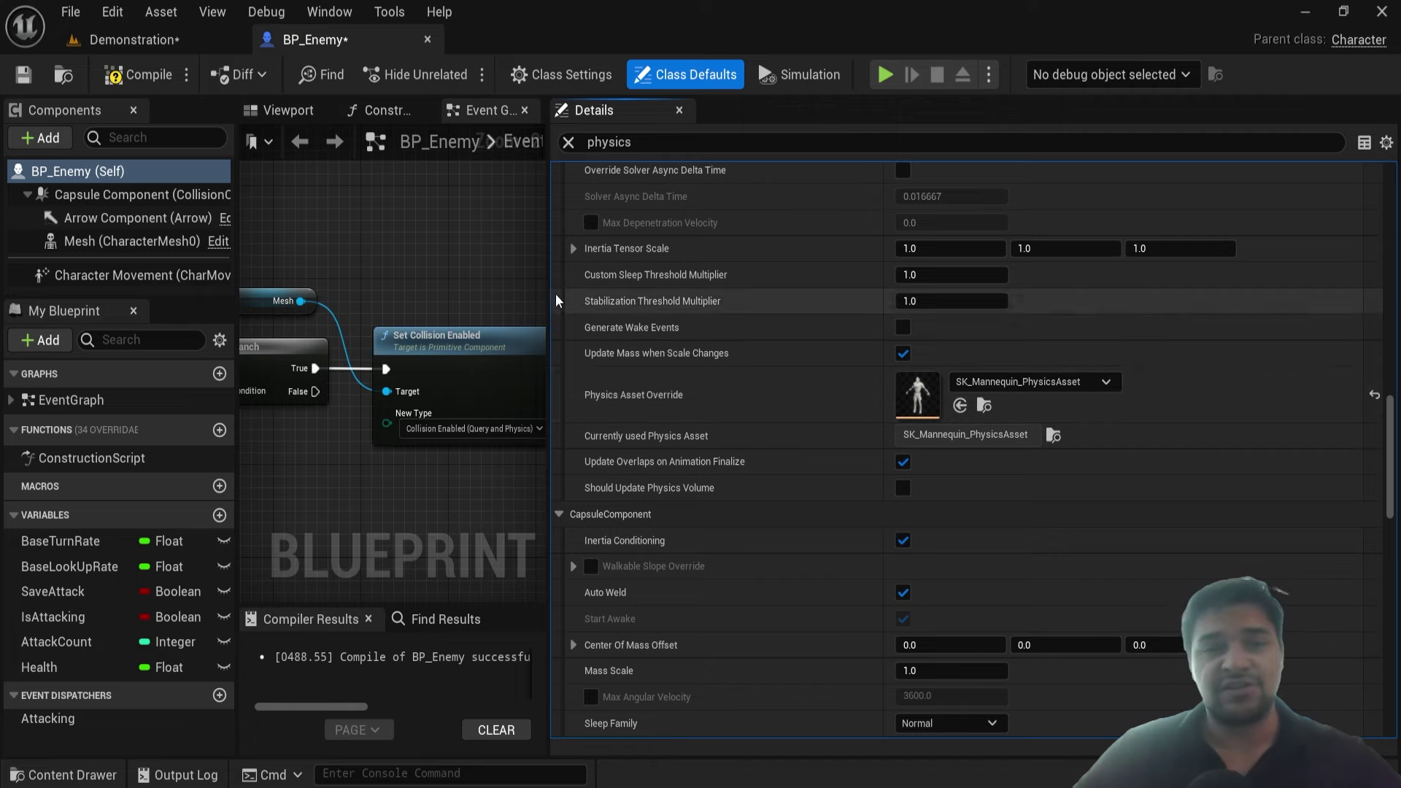
Widen the event graph and save the BP_Enemy blueprint
{"action": "left_click_drag", "start_coordinate": [549, 301], "coordinate": [831, 301]}
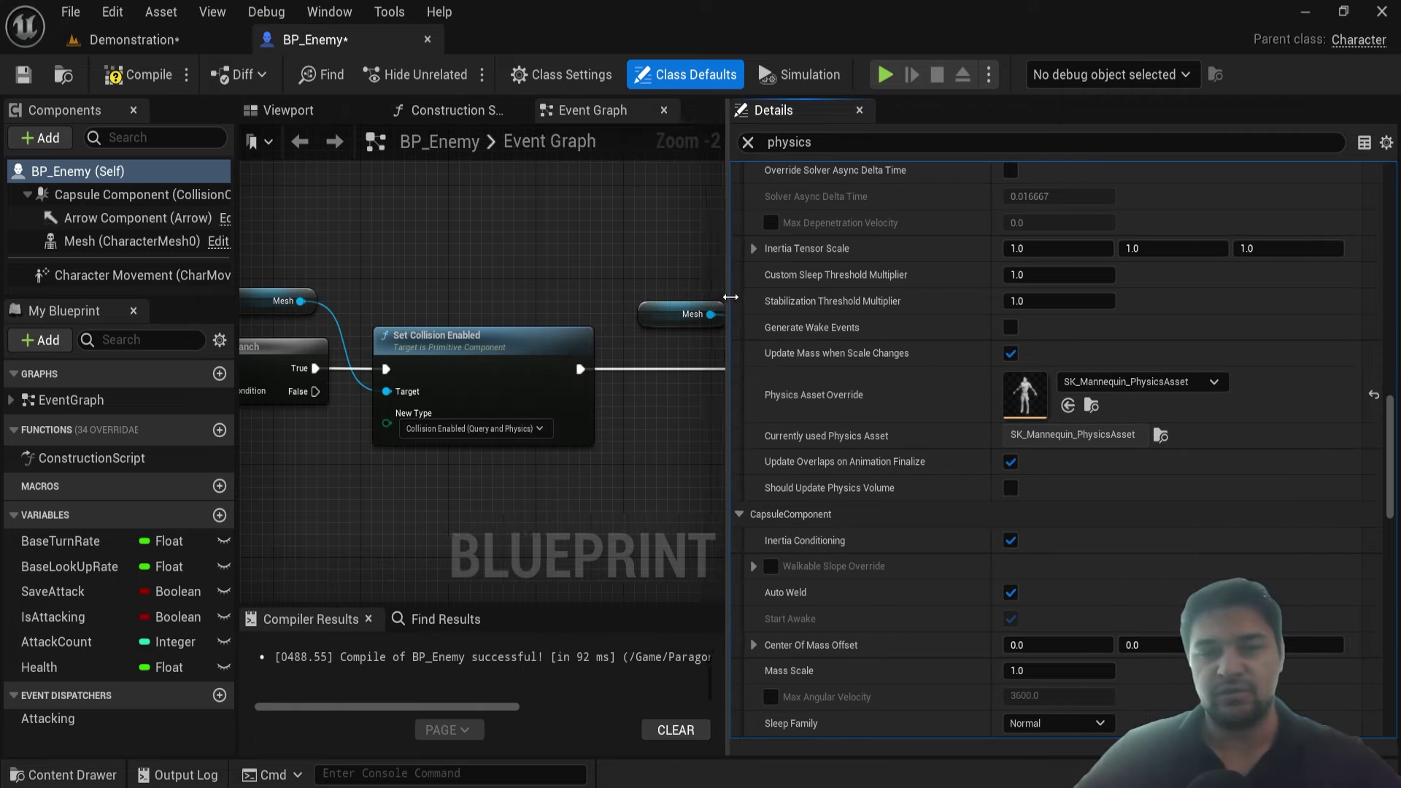
{"action": "scroll", "coordinate": [694, 294], "scroll_direction": "down", "scroll_amount": 2}
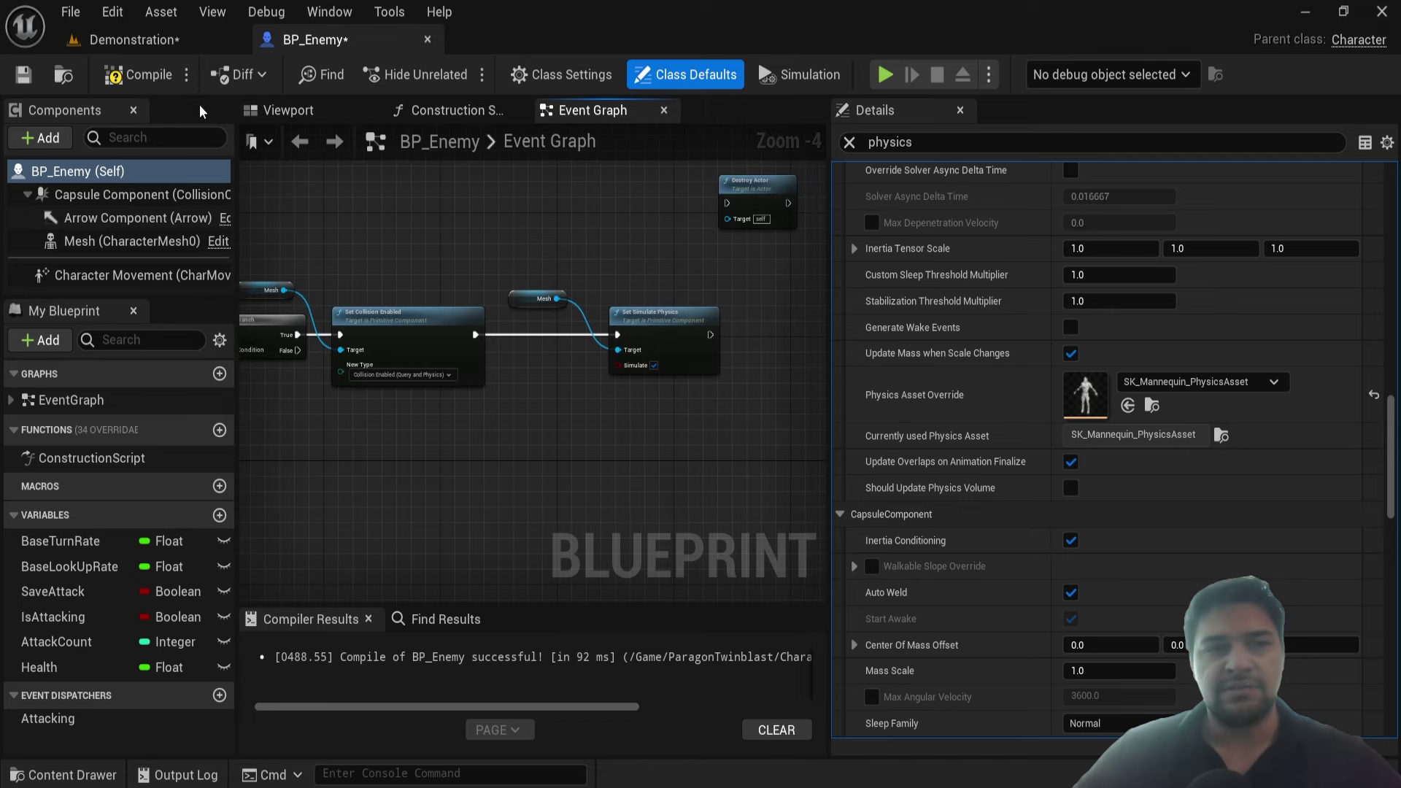
{"action": "left_click", "coordinate": [24, 74]}
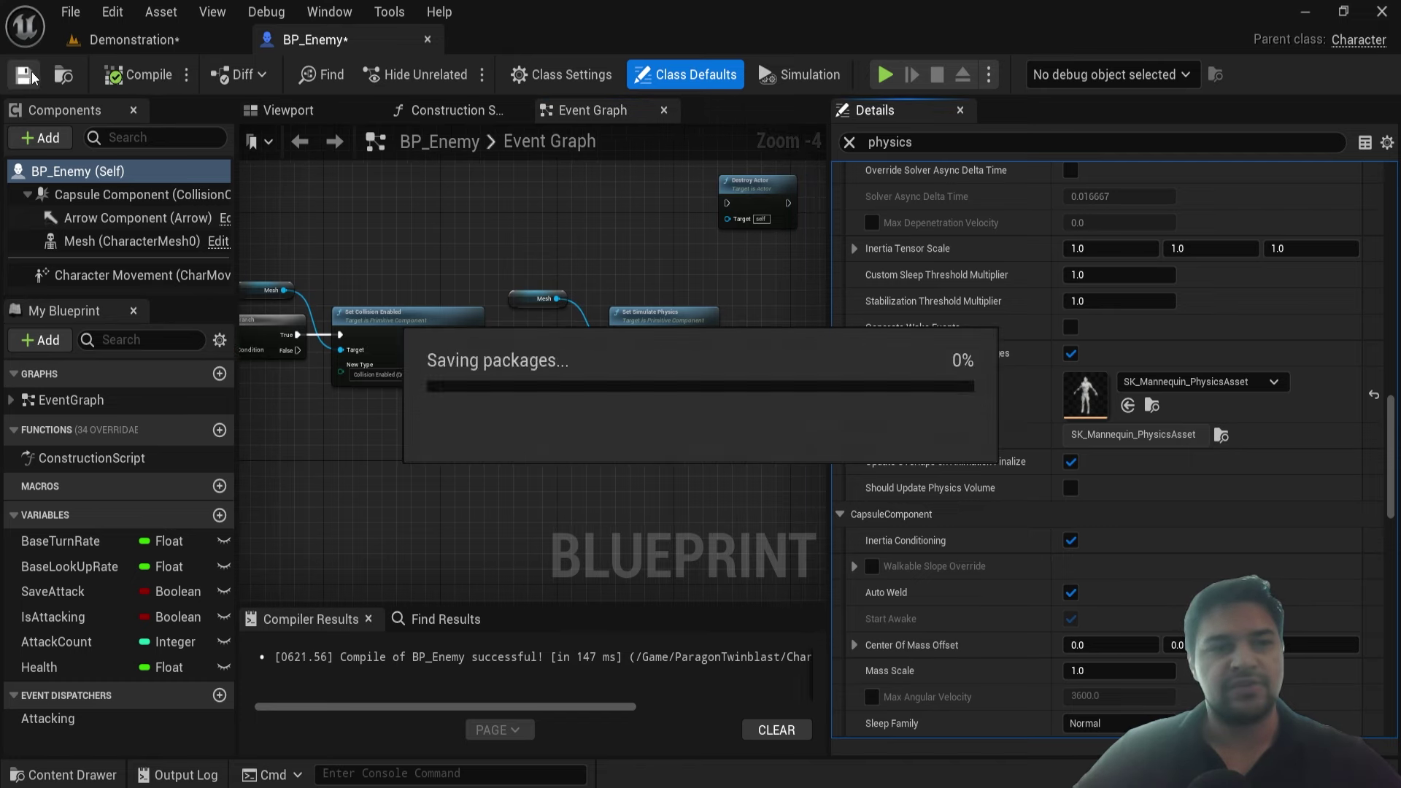
Play-test the Demonstration level, shoot the enemy until it ragdolls, then stop
{"action": "left_click", "coordinate": [135, 40]}
{"action": "left_click", "coordinate": [444, 76]}
{"action": "left_click", "coordinate": [496, 235]}
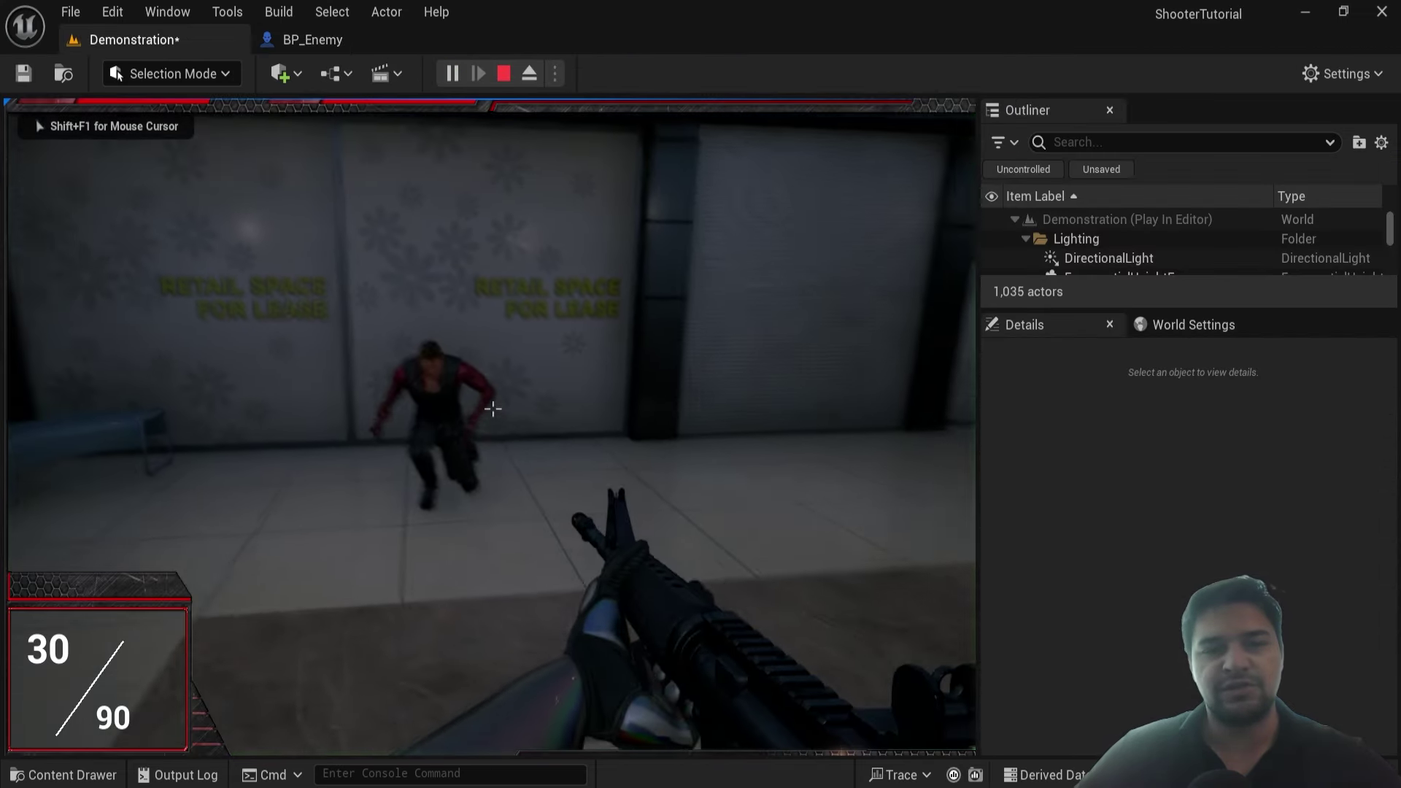
{"action": "left_click", "coordinate": [494, 409]}
{"action": "left_click", "coordinate": [493, 409]}
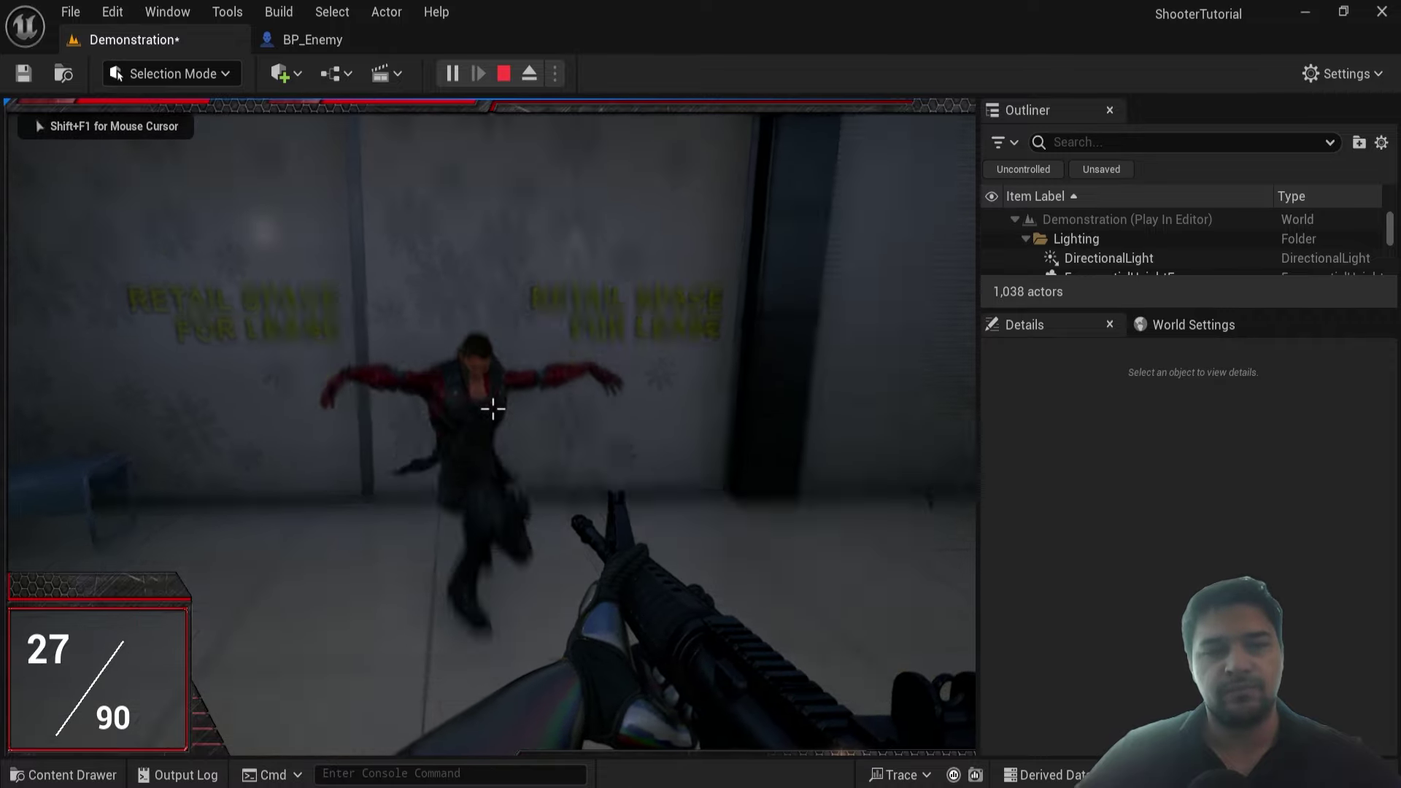
{"action": "key", "text": "w"}
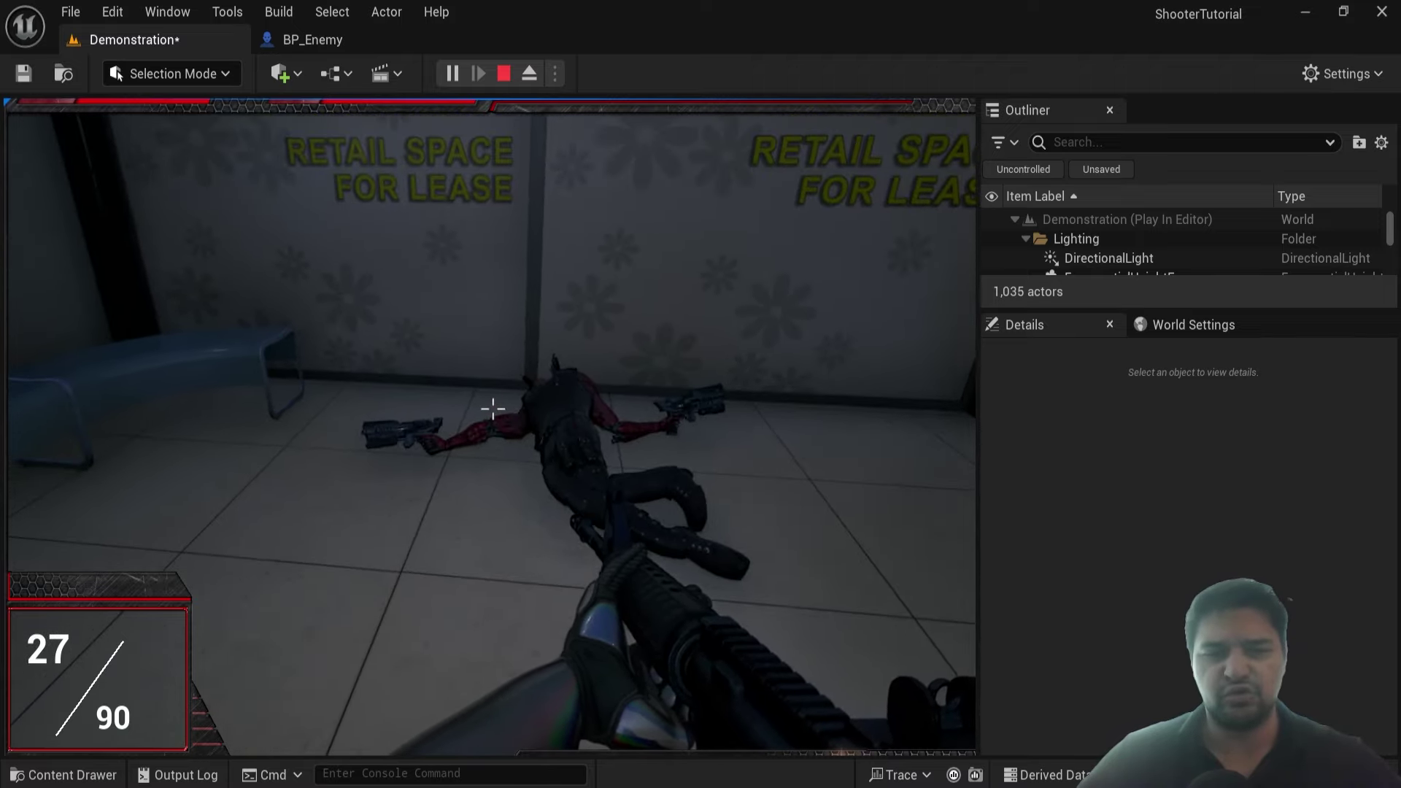
{"action": "key", "text": "Escape"}
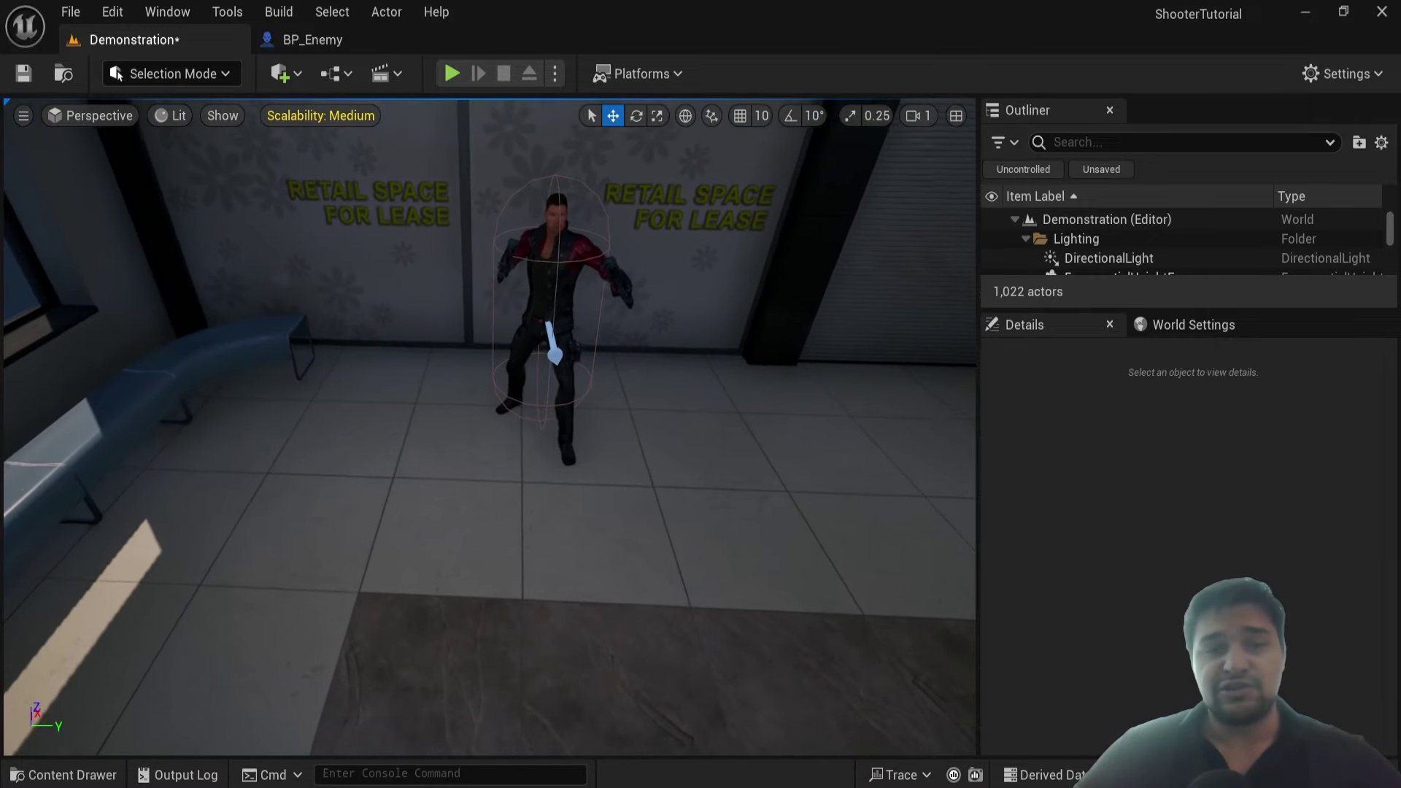
{"action": "scroll", "coordinate": [489, 427], "scroll_direction": "up", "scroll_amount": 5}
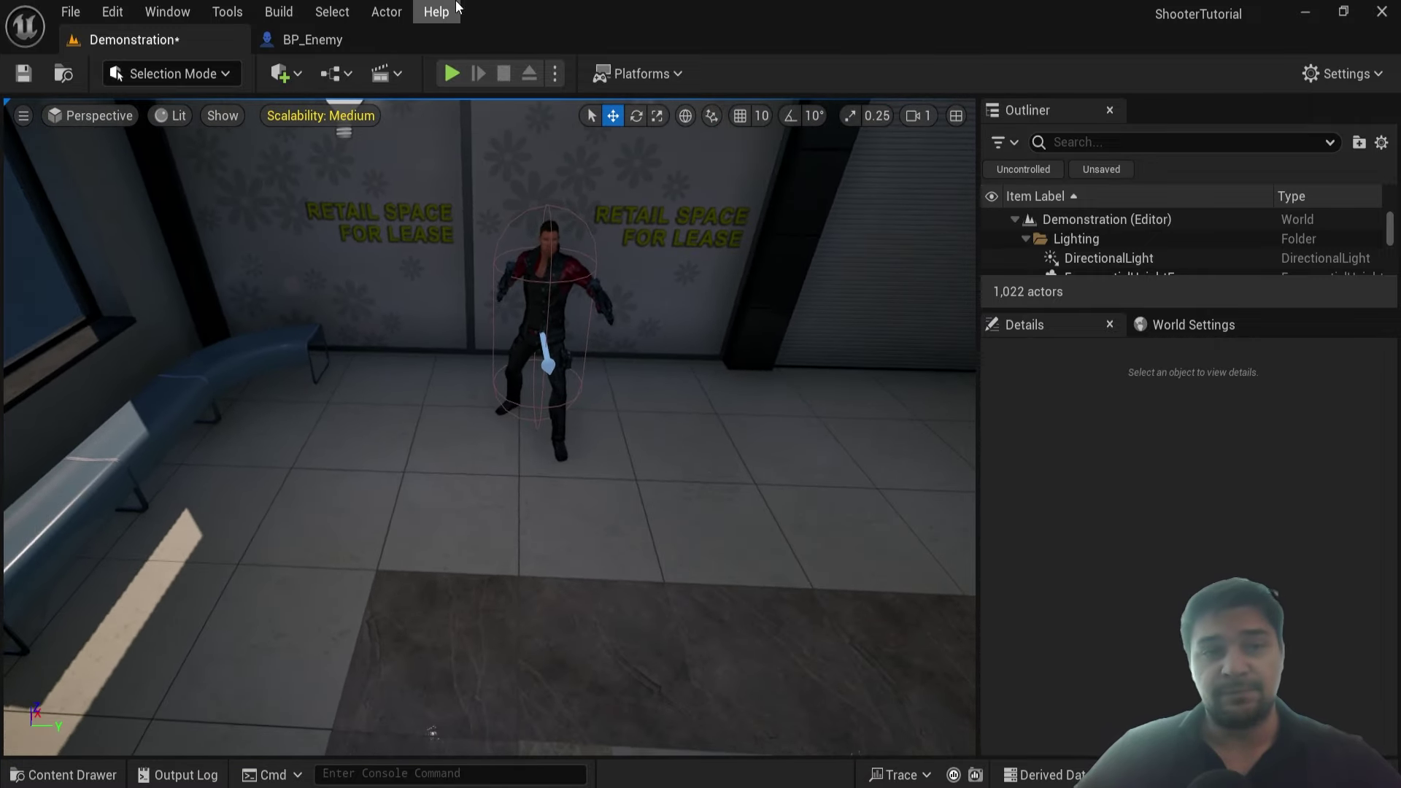
Open the BP_Bullet Blueprint from the FPS_Weapon_Bundle folder
{"action": "left_click", "coordinate": [312, 39]}
{"action": "scroll", "coordinate": [729, 350], "scroll_direction": "down", "scroll_amount": 1}
{"action": "right_click_drag", "start_coordinate": [729, 350], "coordinate": [785, 365]}
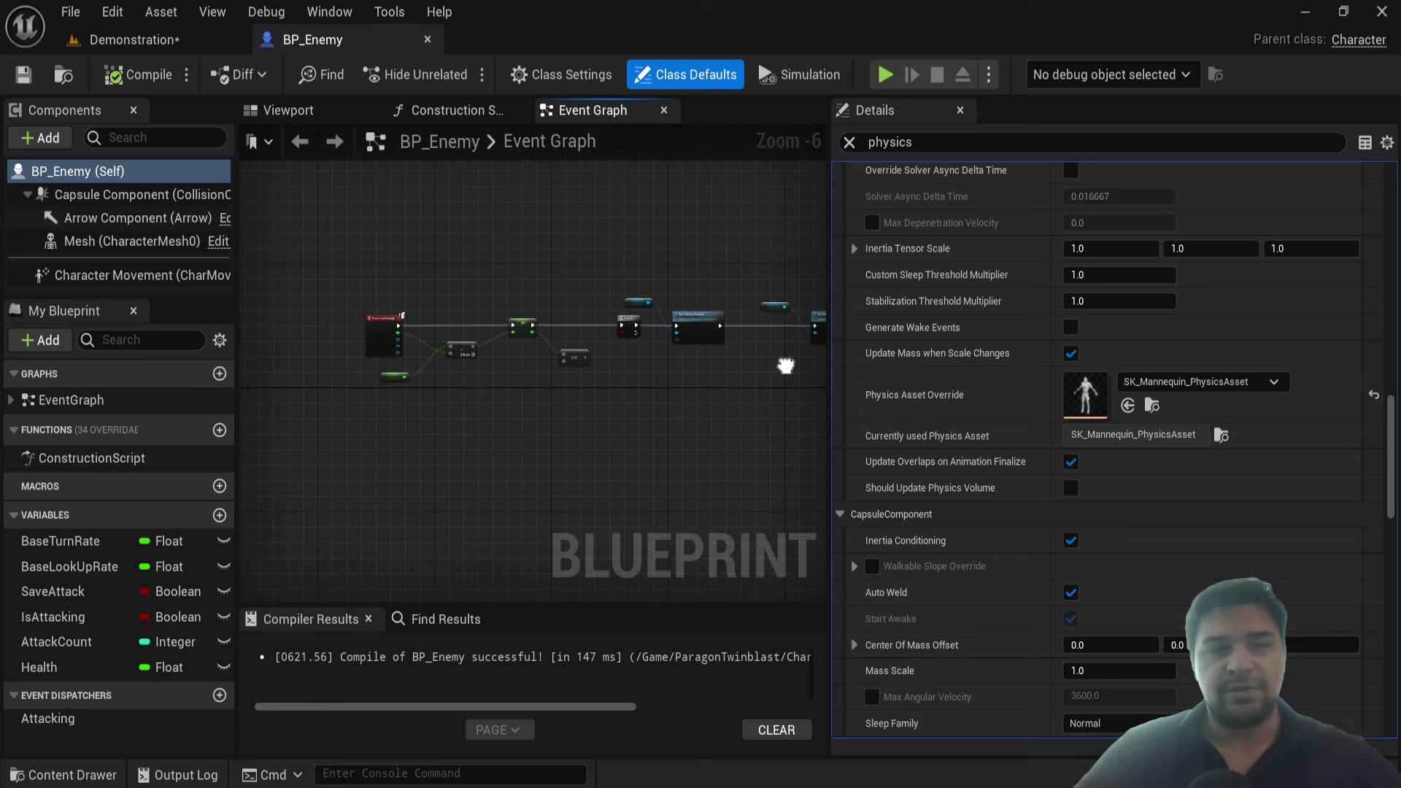
{"action": "left_click", "coordinate": [64, 774]}
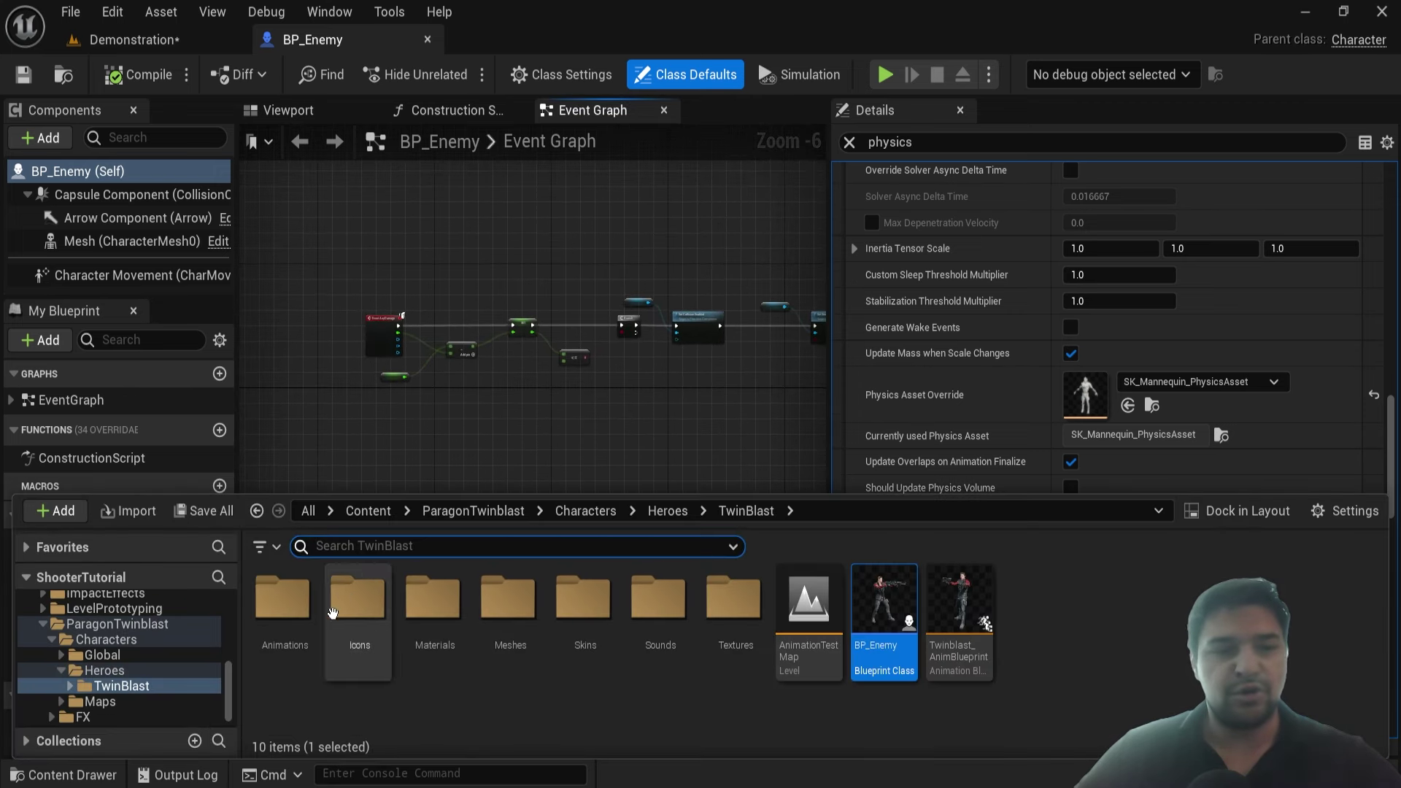
{"action": "left_click", "coordinate": [110, 669]}
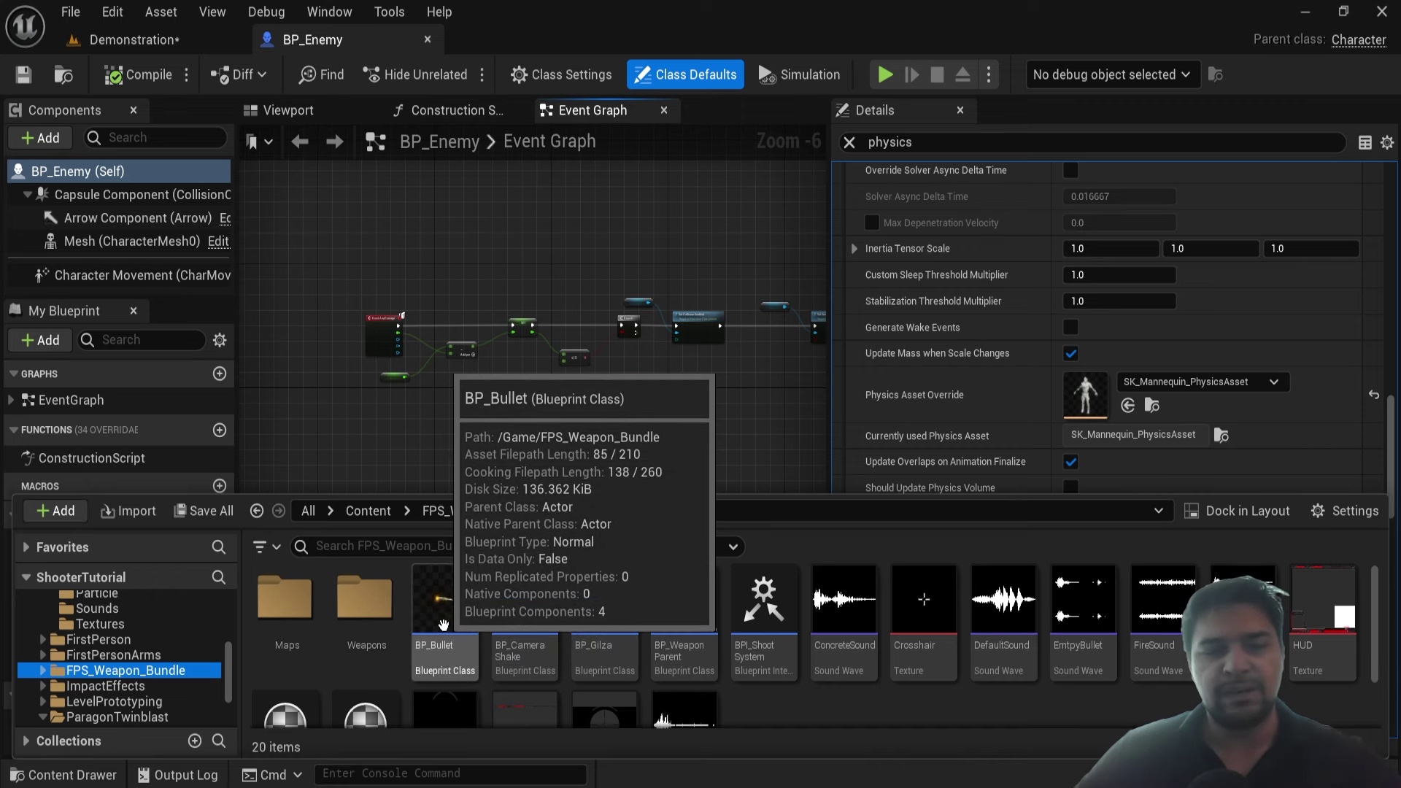
{"action": "double_click", "coordinate": [442, 624]}
Widen BP_Bullet's event graph and pan to the Sequence and Sphere Trace nodes
{"action": "scroll", "coordinate": [616, 413], "scroll_direction": "down", "scroll_amount": 5}
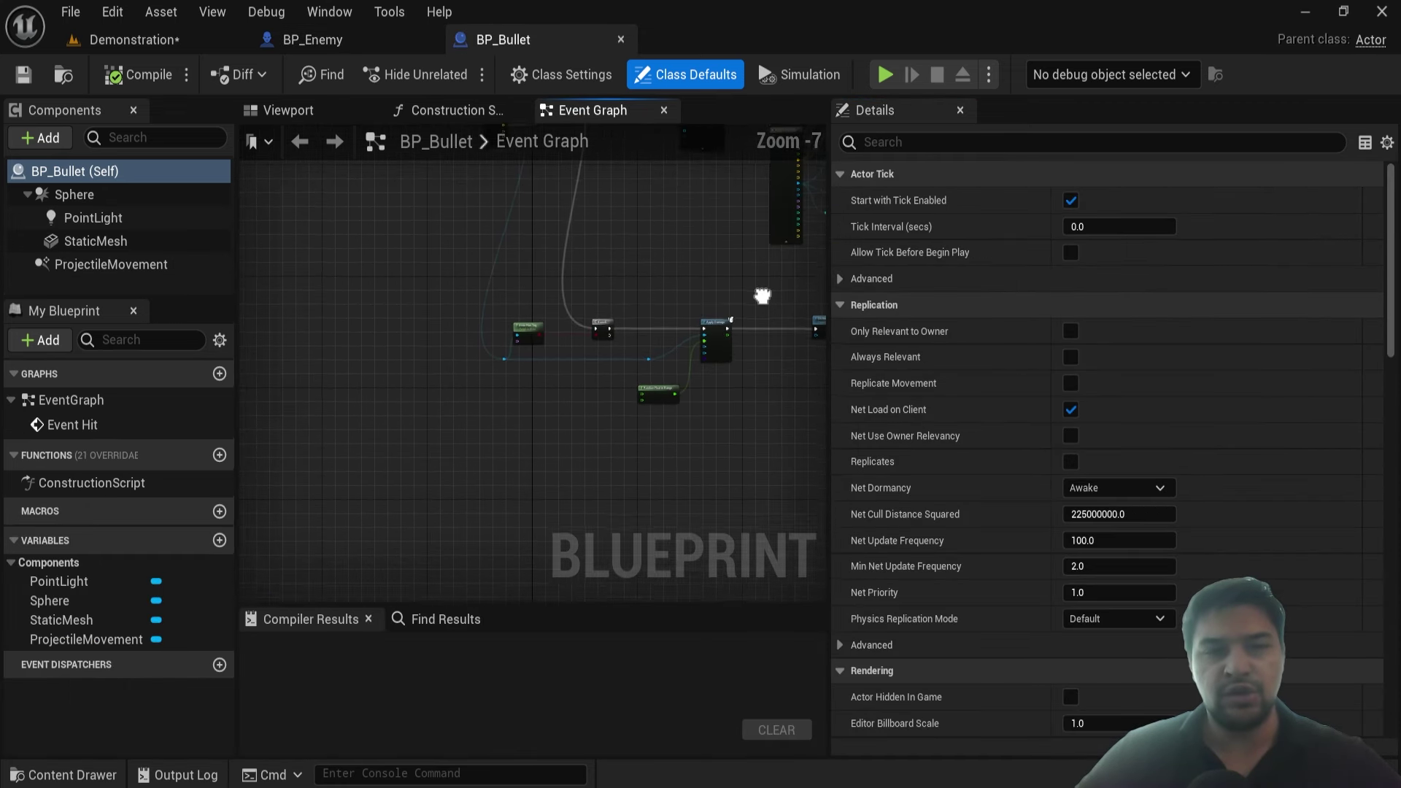
{"action": "left_click_drag", "start_coordinate": [827, 409], "coordinate": [1060, 409]}
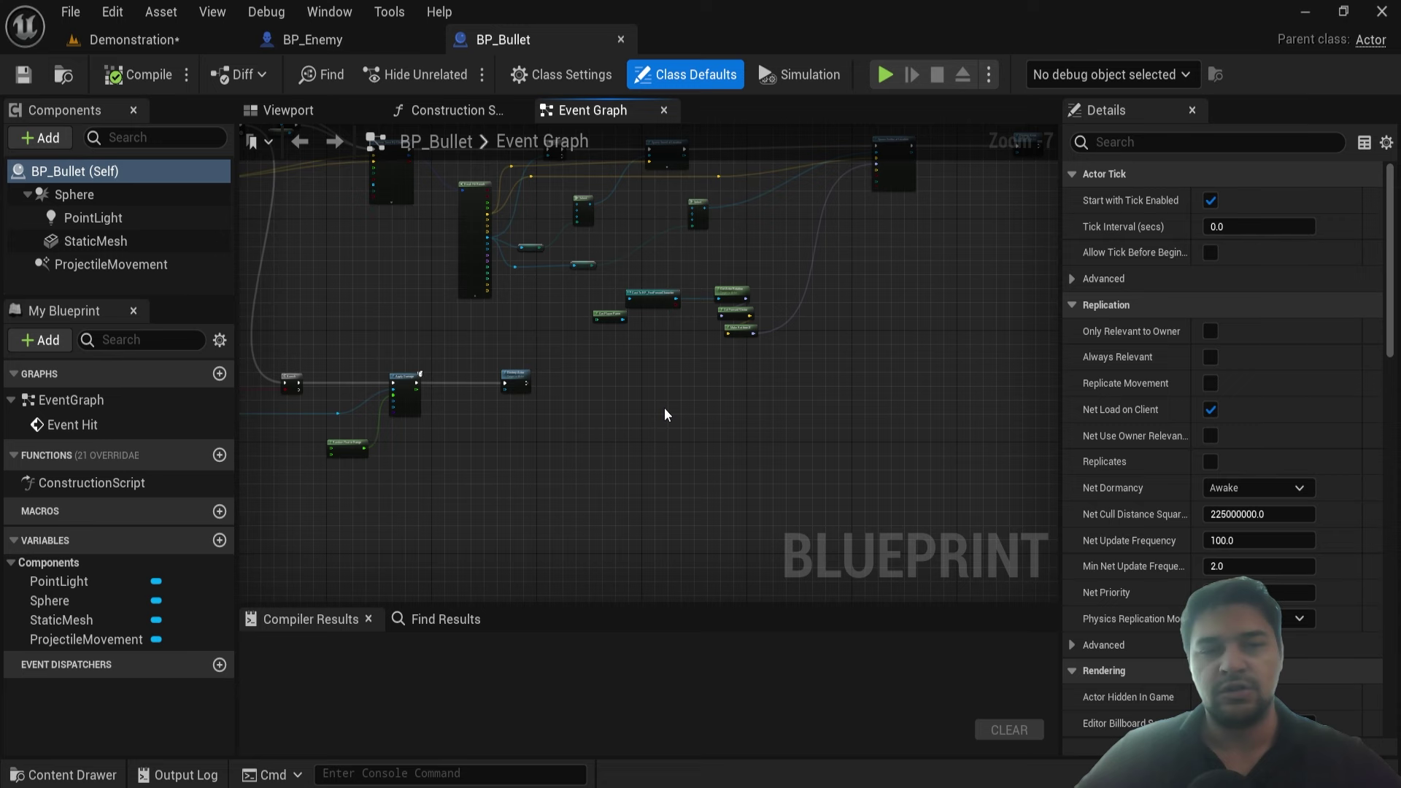
{"action": "mouse_move", "coordinate": [663, 408]}
{"action": "right_mouse_down"}
{"action": "mouse_move", "coordinate": [833, 559]}
{"action": "mouse_move", "coordinate": [875, 518]}
{"action": "right_mouse_up"}
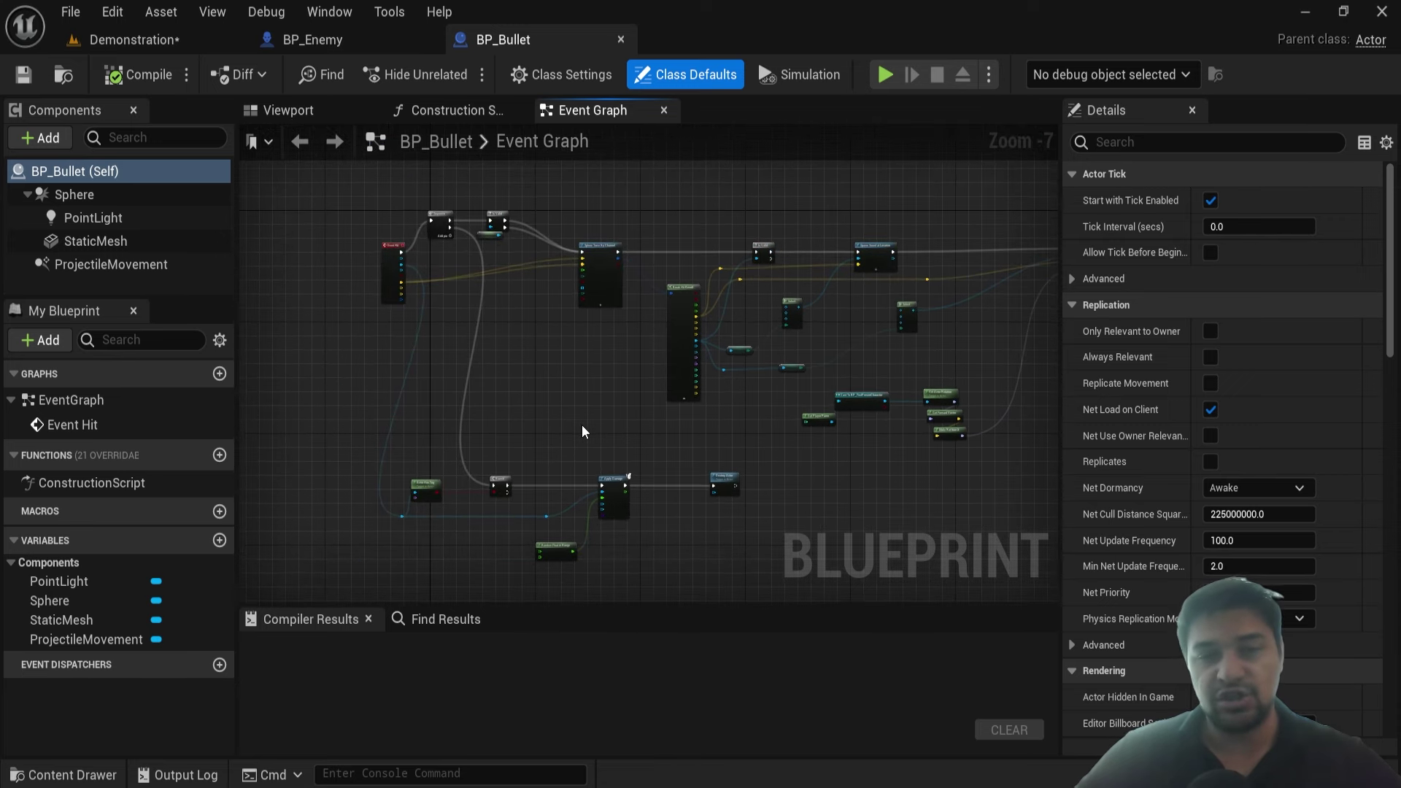
{"action": "scroll", "coordinate": [582, 430], "scroll_direction": "up", "scroll_amount": 1}
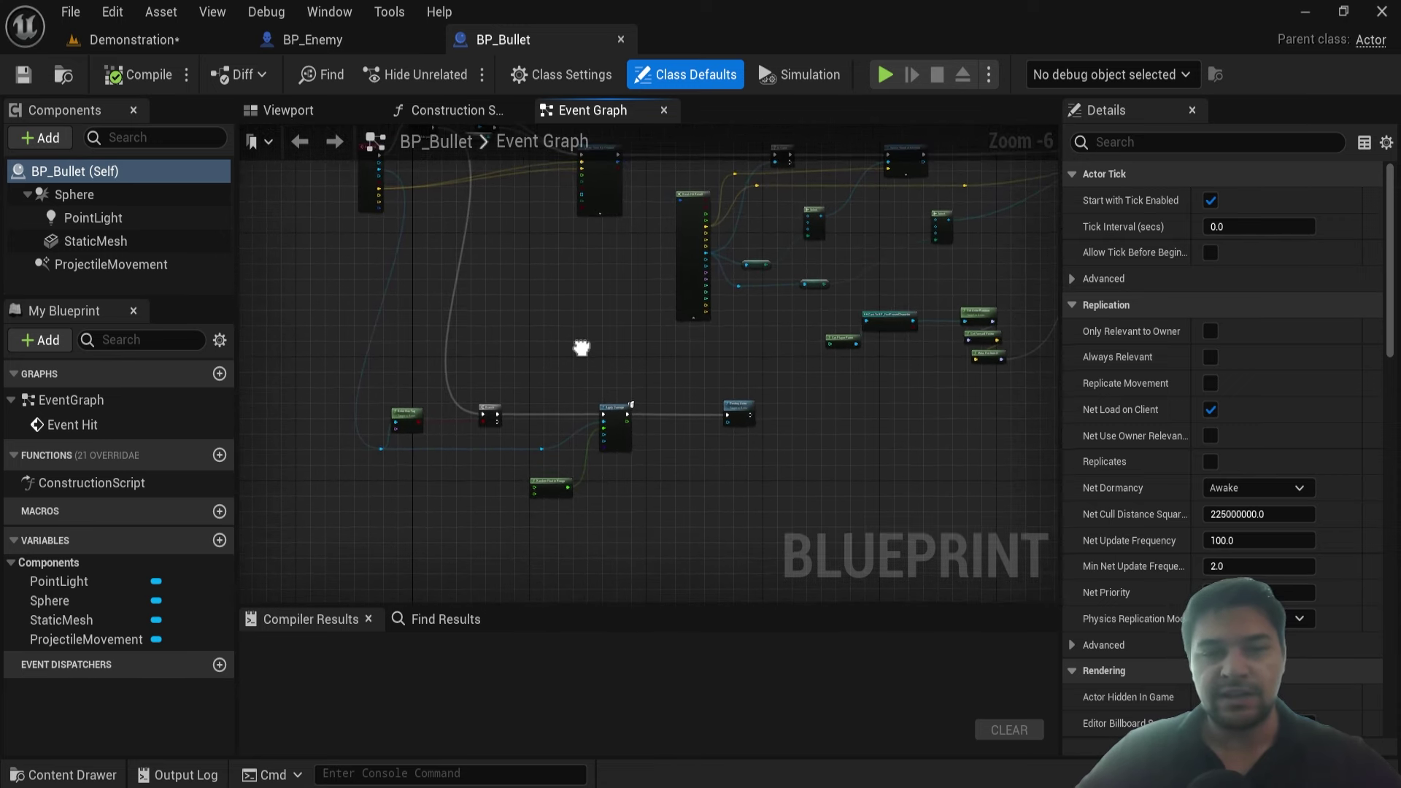
{"action": "mouse_move", "coordinate": [581, 425]}
{"action": "right_mouse_down"}
{"action": "mouse_move", "coordinate": [544, 295]}
{"action": "mouse_move", "coordinate": [571, 520]}
{"action": "right_mouse_up"}
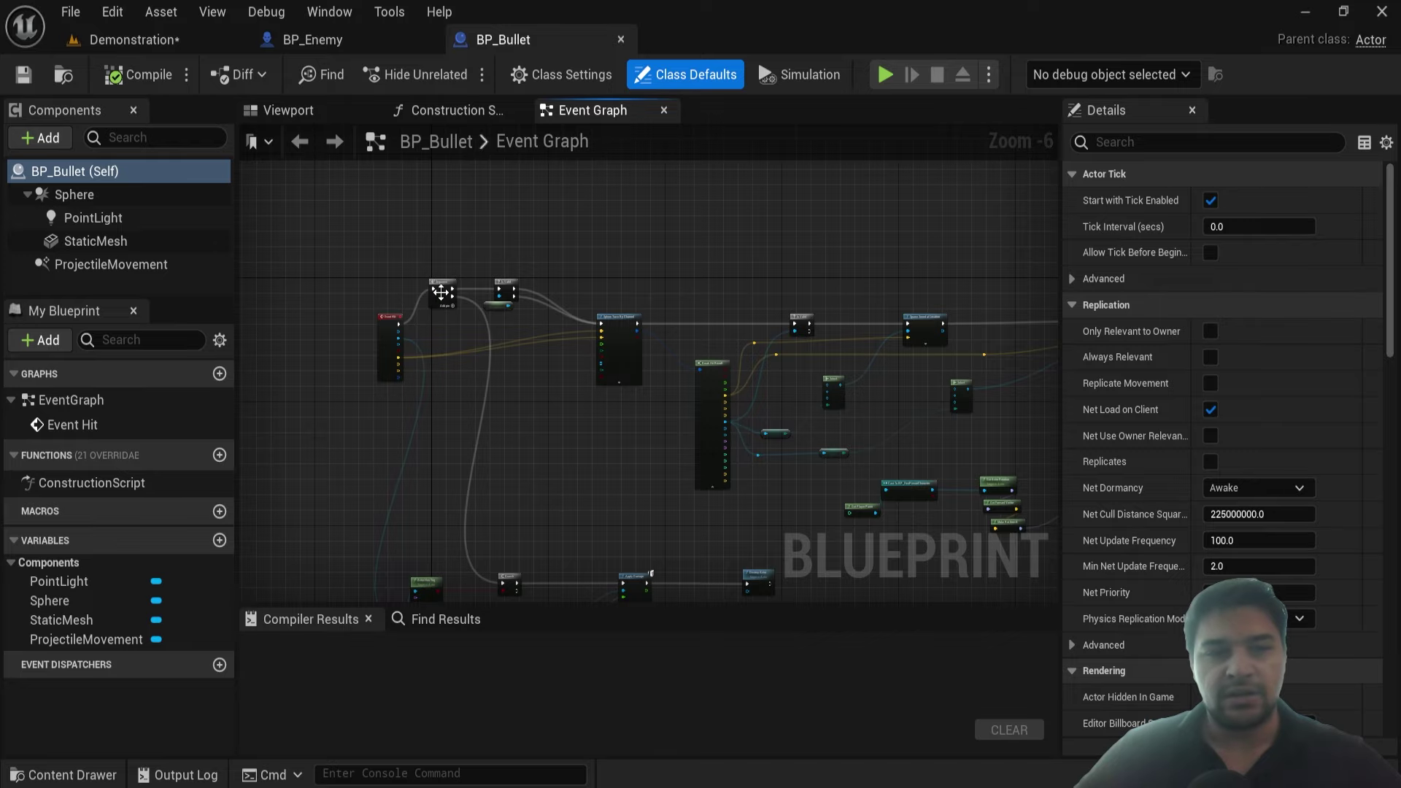
{"action": "scroll", "coordinate": [441, 291], "scroll_direction": "up", "scroll_amount": 3}
{"action": "right_click_drag", "start_coordinate": [440, 291], "coordinate": [620, 335]}
{"action": "scroll", "coordinate": [619, 335], "scroll_direction": "down", "scroll_amount": 1}
{"action": "right_click_drag", "start_coordinate": [714, 452], "coordinate": [740, 478]}
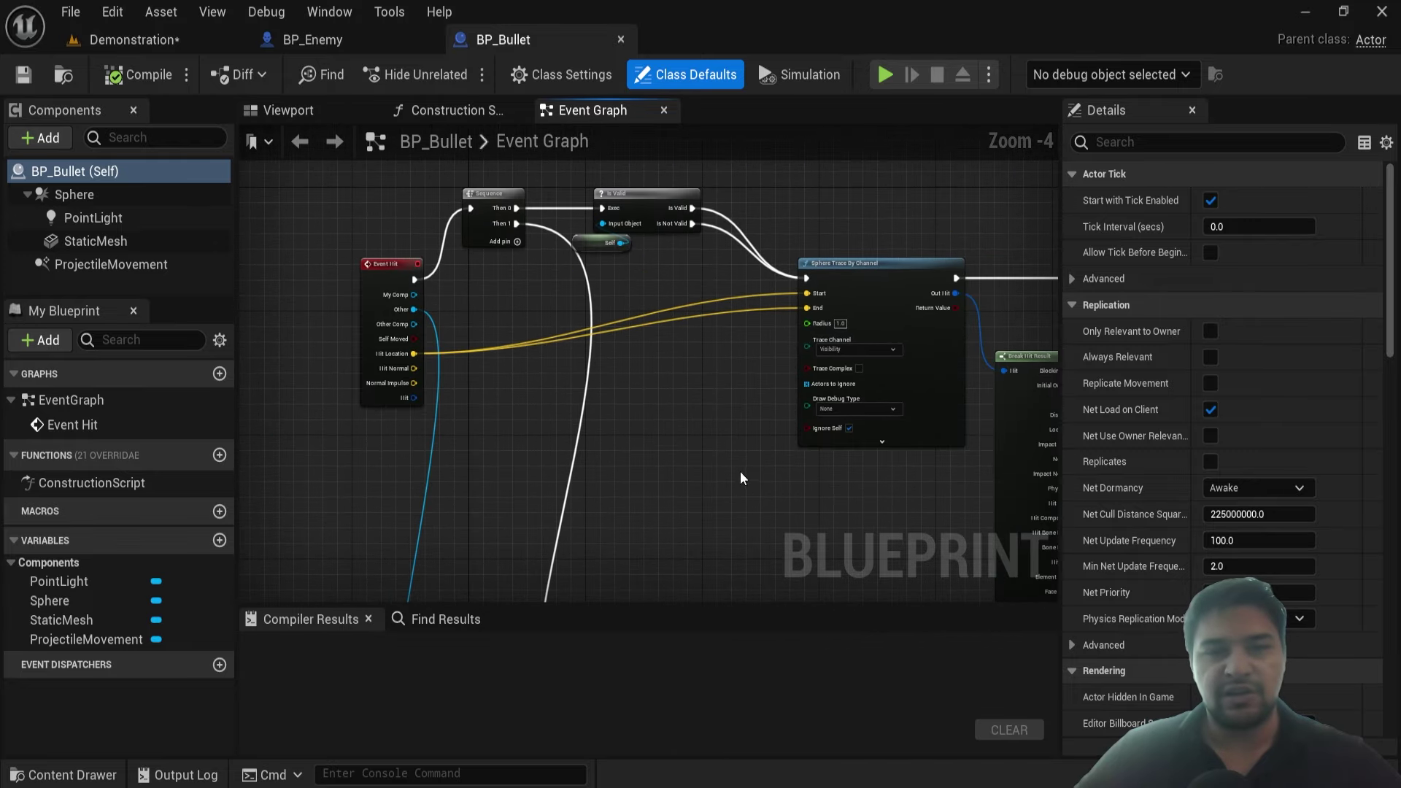
Pan along to the Select, Cast, Apply Damage and Destroy Actor chain
{"action": "scroll", "coordinate": [740, 478], "scroll_direction": "down", "scroll_amount": 1}
{"action": "scroll", "coordinate": [623, 362], "scroll_direction": "up", "scroll_amount": 2}
{"action": "scroll", "coordinate": [540, 395], "scroll_direction": "down", "scroll_amount": 2}
{"action": "scroll", "coordinate": [767, 310], "scroll_direction": "up", "scroll_amount": 2}
{"action": "mouse_move", "coordinate": [540, 396]}
{"action": "right_mouse_down"}
{"action": "mouse_move", "coordinate": [768, 309]}
{"action": "mouse_move", "coordinate": [694, 238]}
{"action": "right_mouse_up"}
{"action": "scroll", "coordinate": [760, 270], "scroll_direction": "down", "scroll_amount": 1}
{"action": "scroll", "coordinate": [605, 387], "scroll_direction": "down", "scroll_amount": 1}
{"action": "right_click_drag", "start_coordinate": [605, 386], "coordinate": [740, 330]}
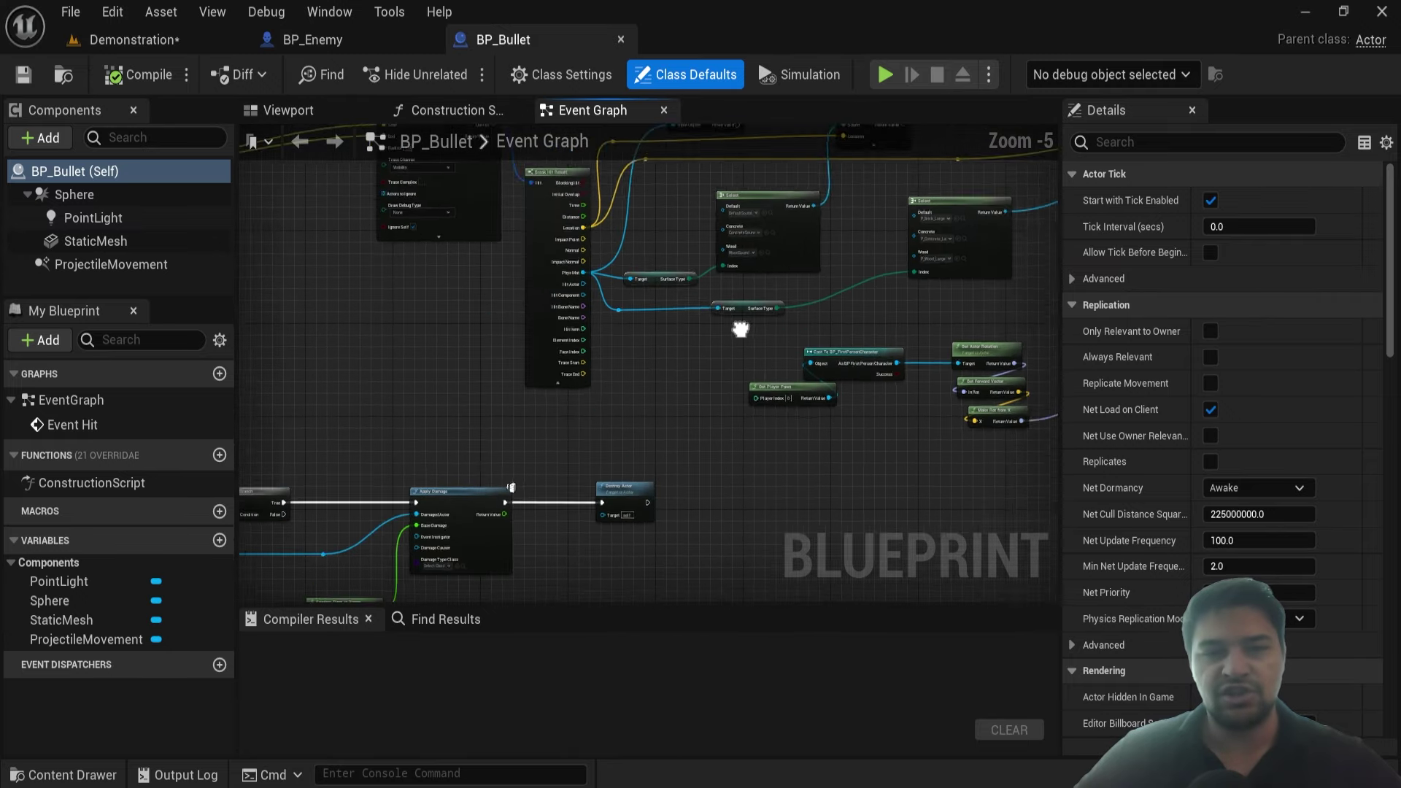
{"action": "scroll", "coordinate": [739, 329], "scroll_direction": "down", "scroll_amount": 1}
{"action": "scroll", "coordinate": [623, 337], "scroll_direction": "up", "scroll_amount": 1}
{"action": "mouse_move", "coordinate": [623, 375]}
{"action": "right_mouse_down"}
{"action": "mouse_move", "coordinate": [815, 373]}
{"action": "mouse_move", "coordinate": [654, 352]}
{"action": "right_mouse_up"}
{"action": "scroll", "coordinate": [654, 352], "scroll_direction": "up", "scroll_amount": 2}
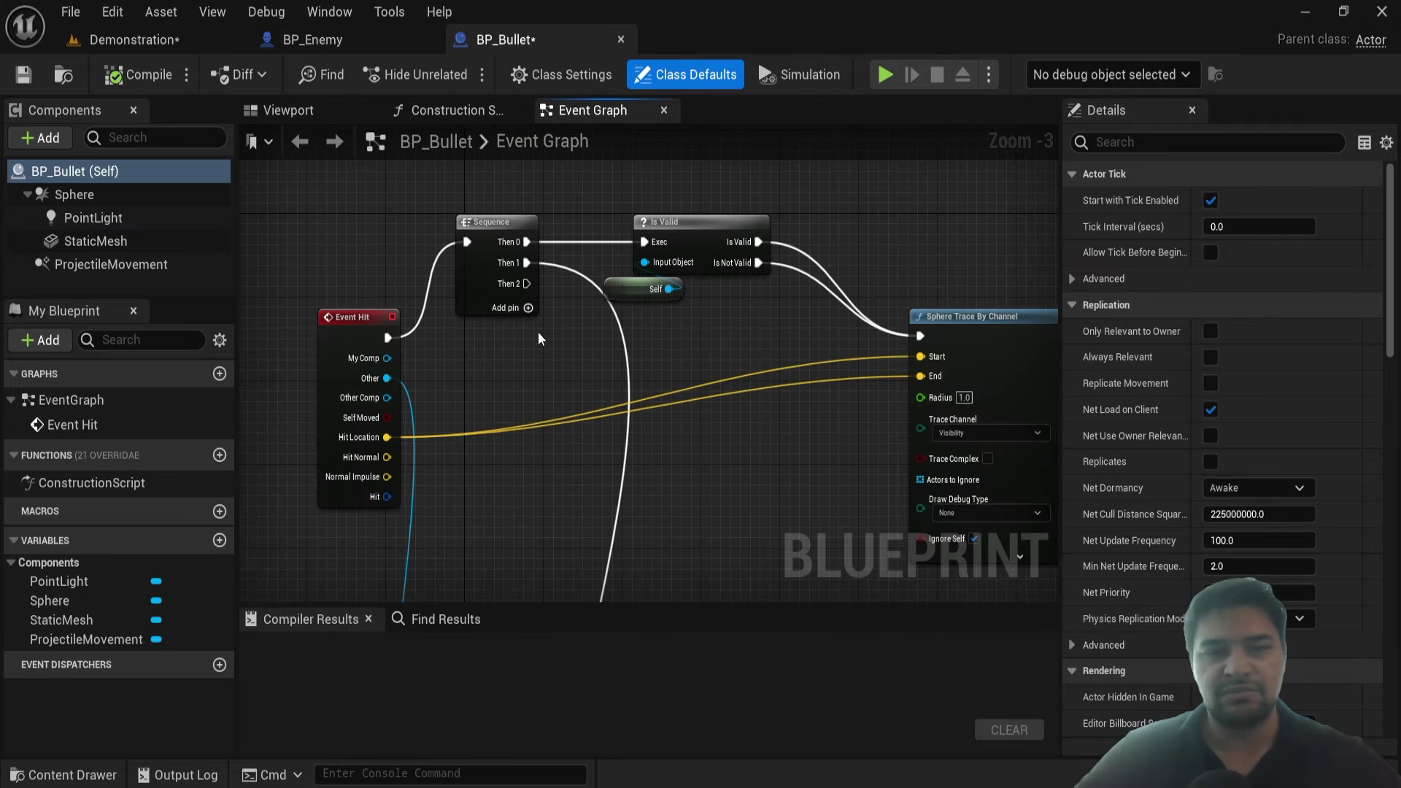
Add an Apply Point Damage node off the Sequence's Then 2 output
{"action": "right_click_drag", "start_coordinate": [538, 337], "coordinate": [523, 234]}
{"action": "scroll", "coordinate": [522, 233], "scroll_direction": "down", "scroll_amount": 1}
{"action": "left_click_drag", "start_coordinate": [518, 203], "coordinate": [516, 208]}
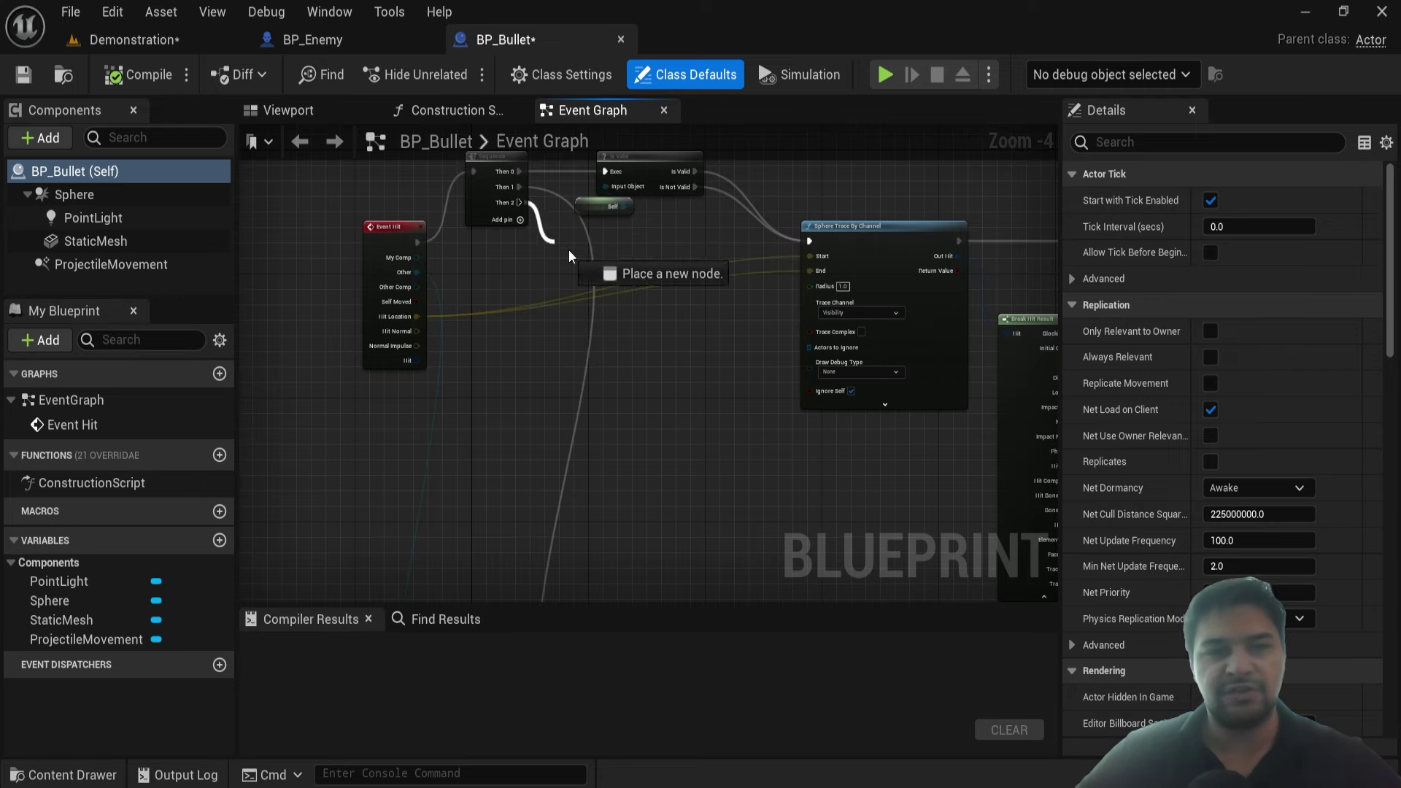
{"action": "left_click_drag", "start_coordinate": [569, 251], "coordinate": [677, 514]}
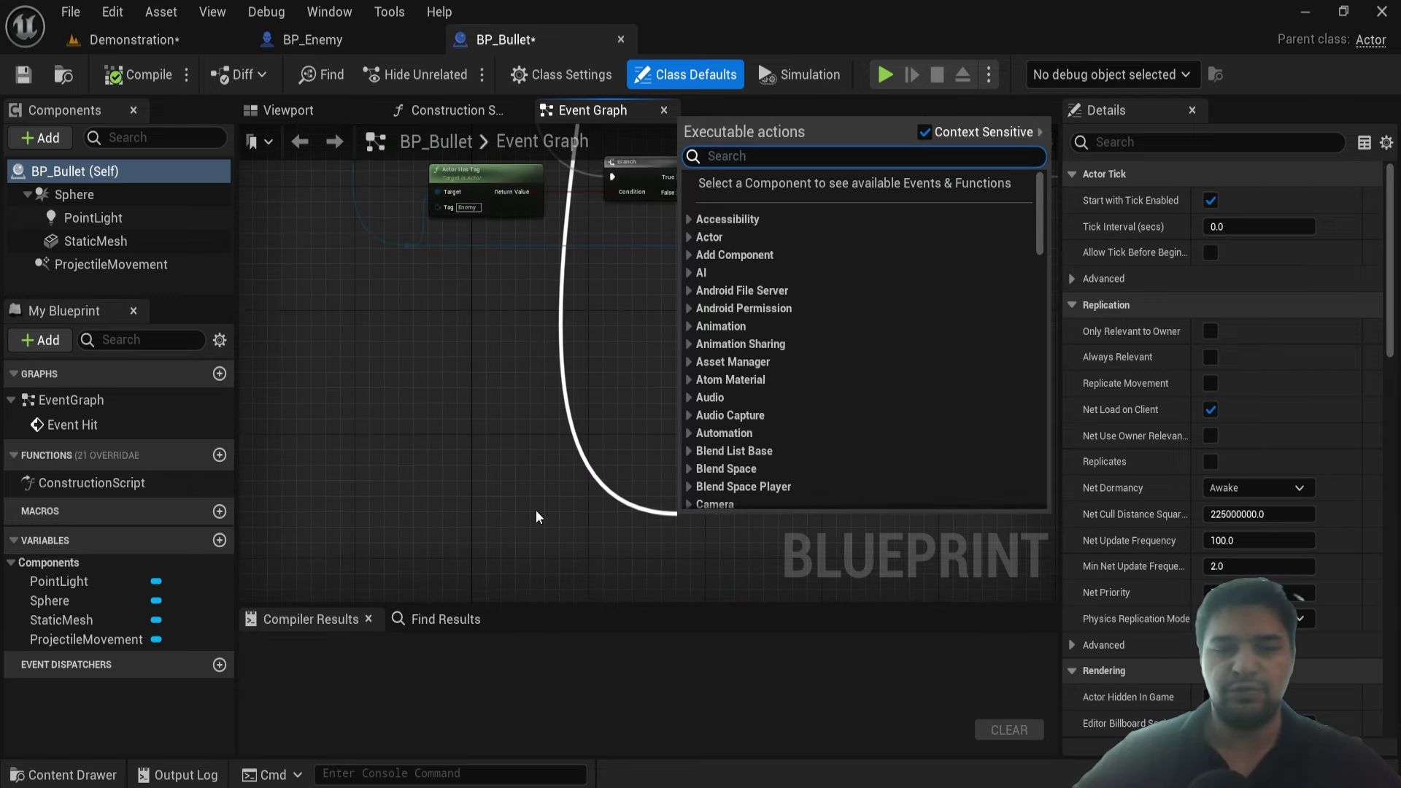
{"action": "type", "text": "Point"}
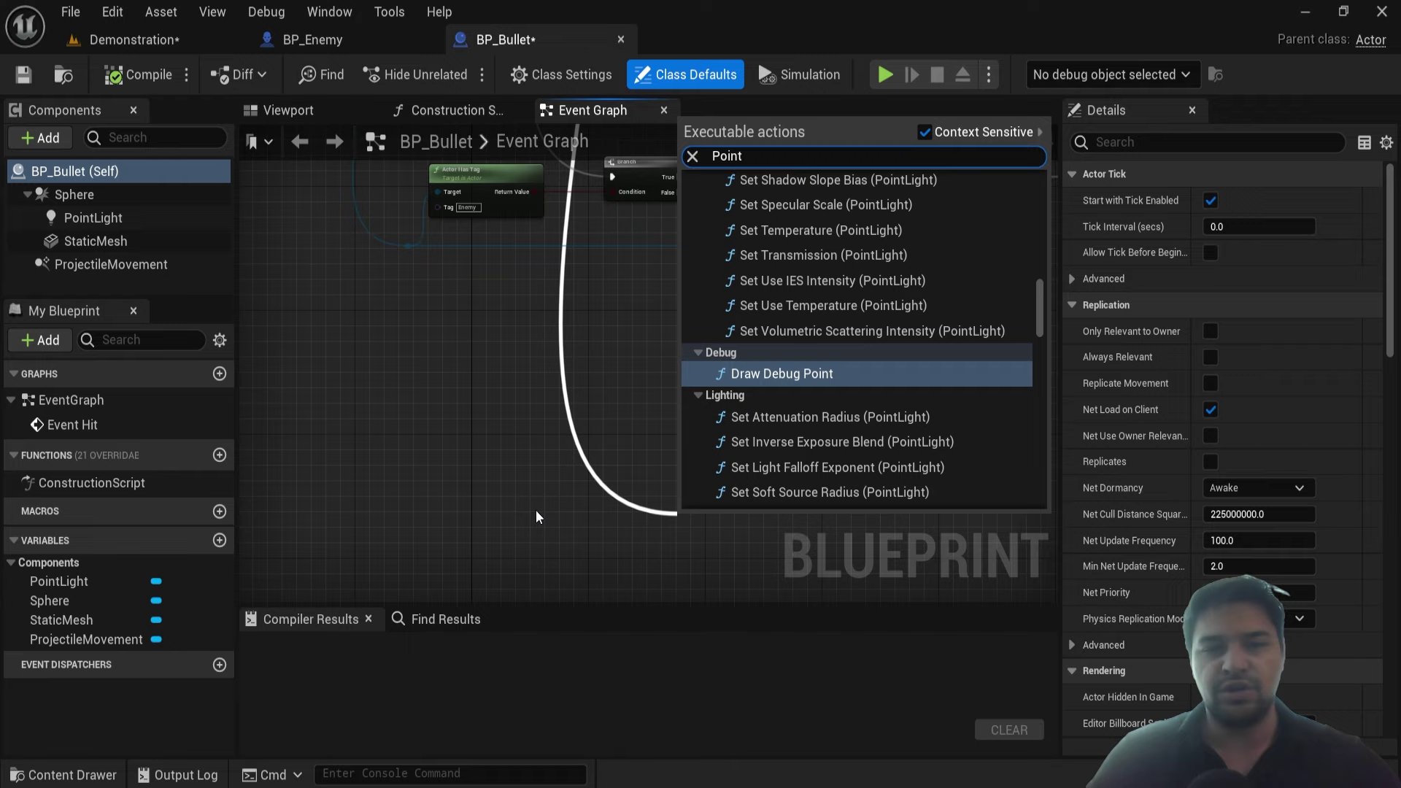
{"action": "type", "text": " damage"}
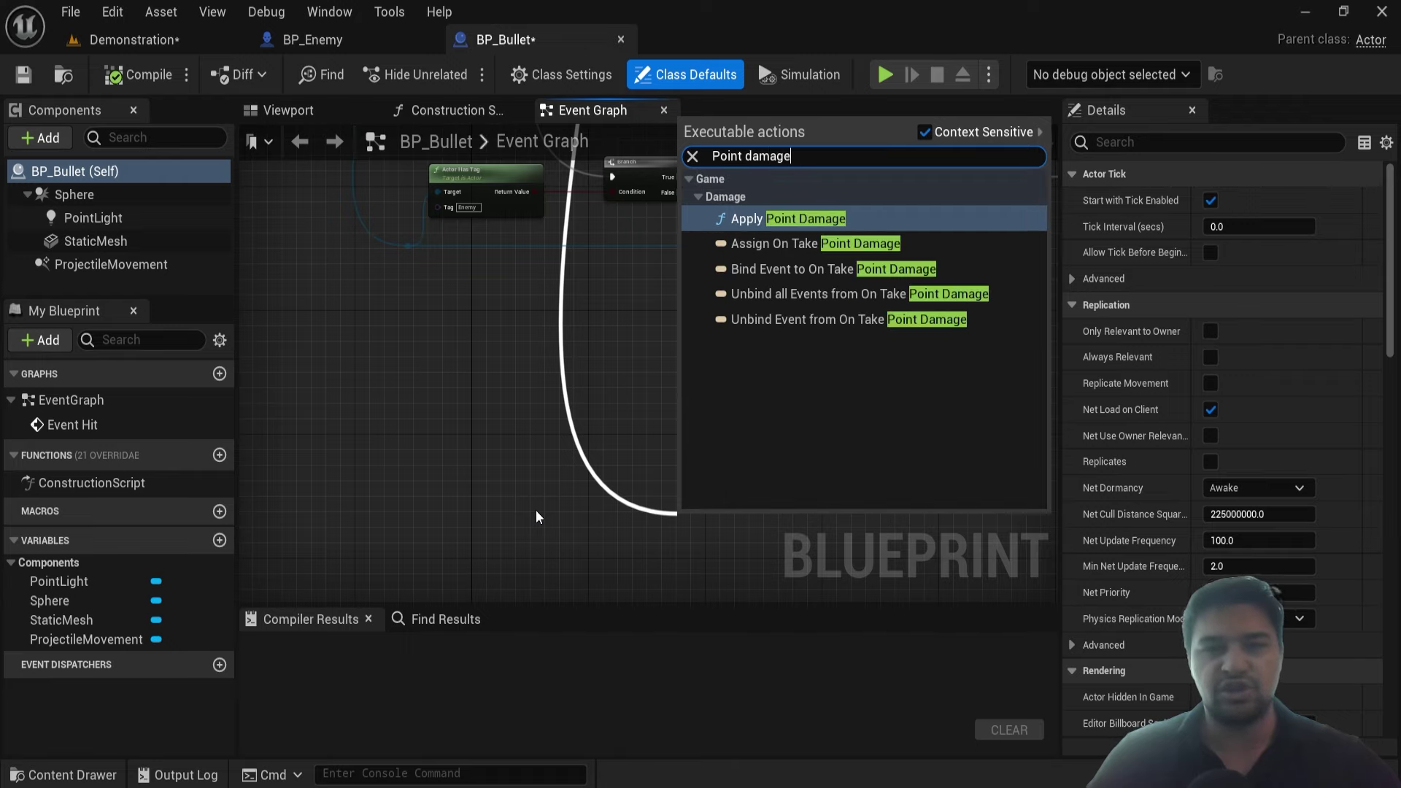
{"action": "left_click", "coordinate": [798, 221]}
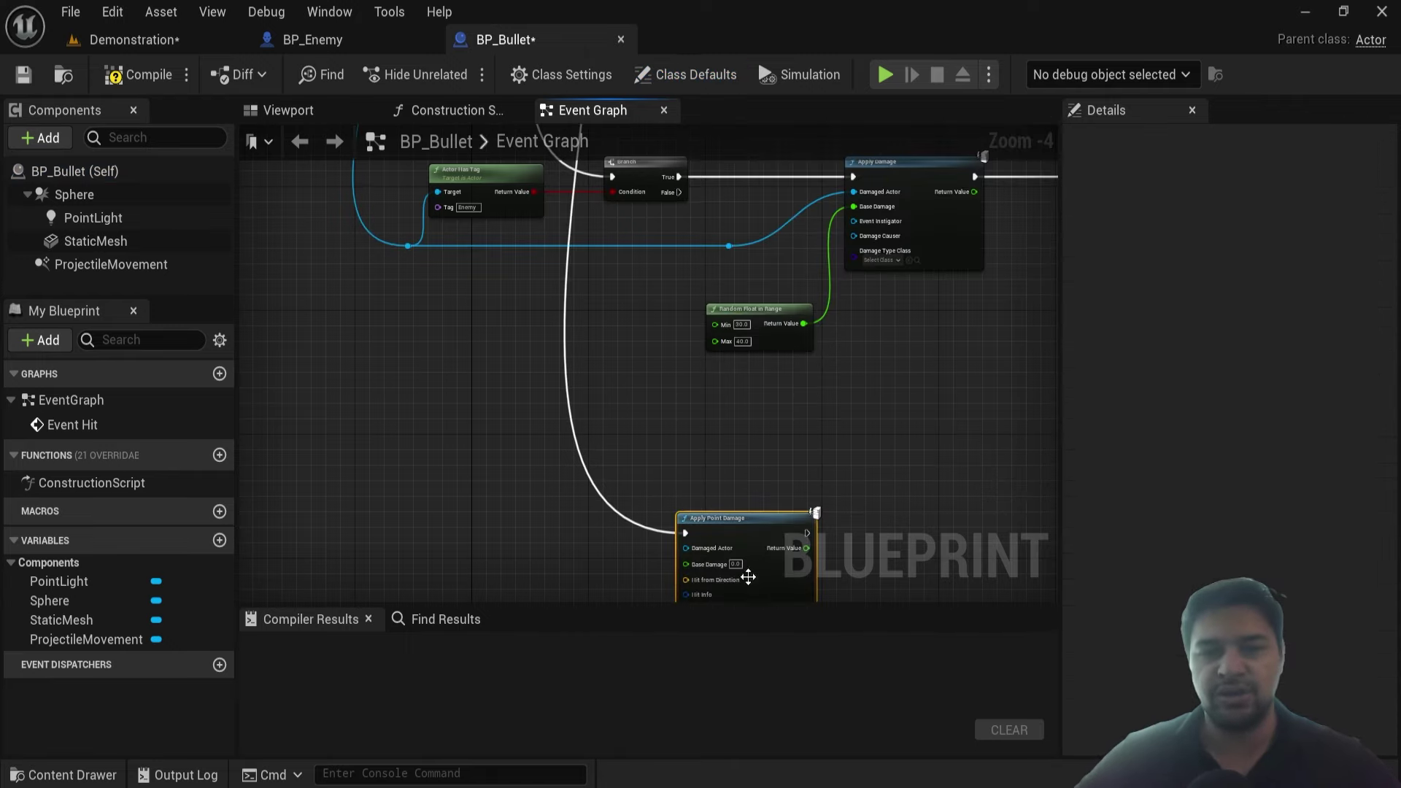
{"action": "left_click_drag", "start_coordinate": [765, 537], "coordinate": [1033, 466]}
Wire the hit actor into Damaged Actor with Base Damage 400
{"action": "scroll", "coordinate": [366, 381], "scroll_direction": "down", "scroll_amount": 1}
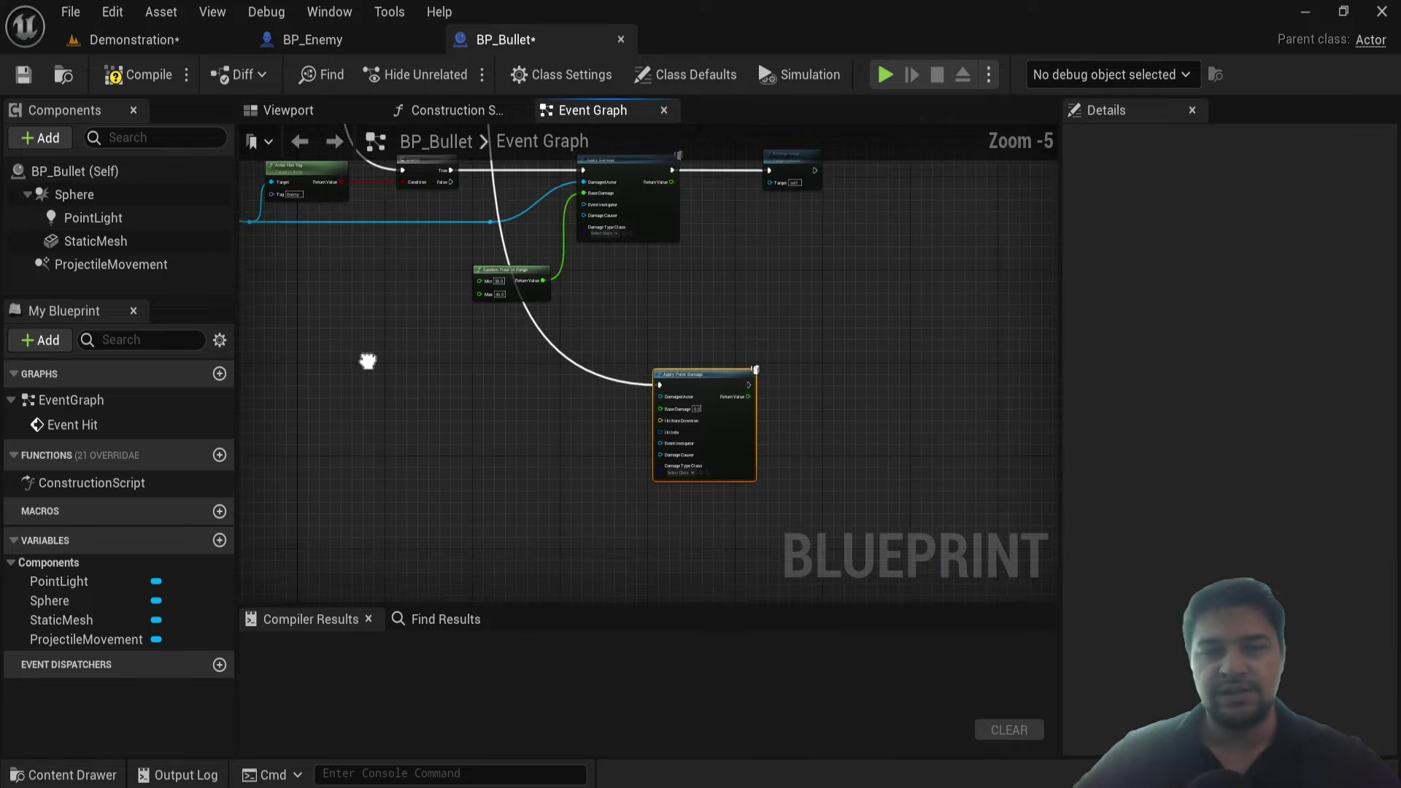
{"action": "scroll", "coordinate": [614, 347], "scroll_direction": "up", "scroll_amount": 3}
{"action": "scroll", "coordinate": [575, 313], "scroll_direction": "down", "scroll_amount": 2}
{"action": "scroll", "coordinate": [355, 317], "scroll_direction": "down", "scroll_amount": 2}
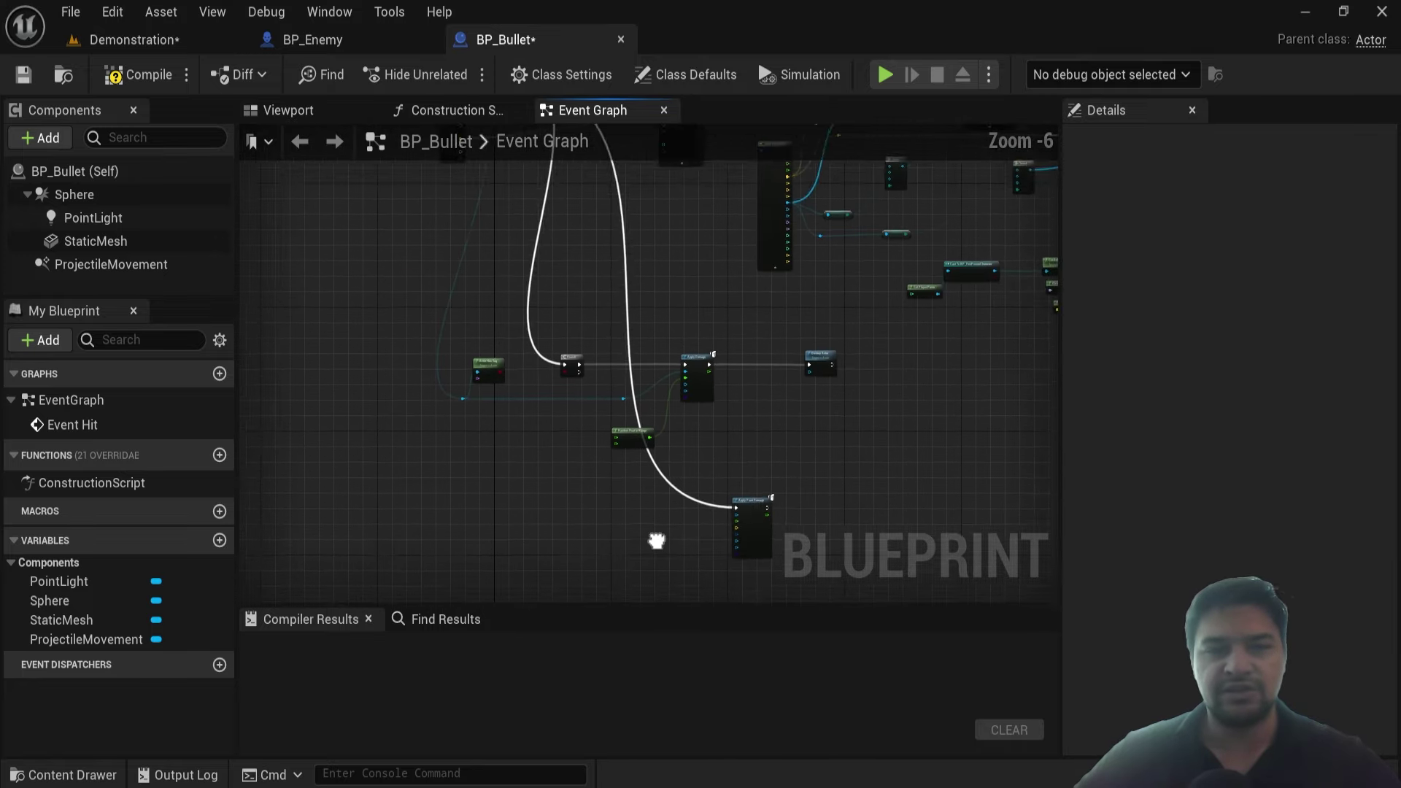
{"action": "scroll", "coordinate": [623, 317], "scroll_direction": "up", "scroll_amount": 1}
{"action": "scroll", "coordinate": [546, 330], "scroll_direction": "up", "scroll_amount": 3}
{"action": "mouse_move", "coordinate": [403, 231]}
{"action": "right_mouse_down"}
{"action": "mouse_move", "coordinate": [569, 308]}
{"action": "mouse_move", "coordinate": [496, 272]}
{"action": "right_mouse_up"}
{"action": "scroll", "coordinate": [569, 308], "scroll_direction": "down", "scroll_amount": 2}
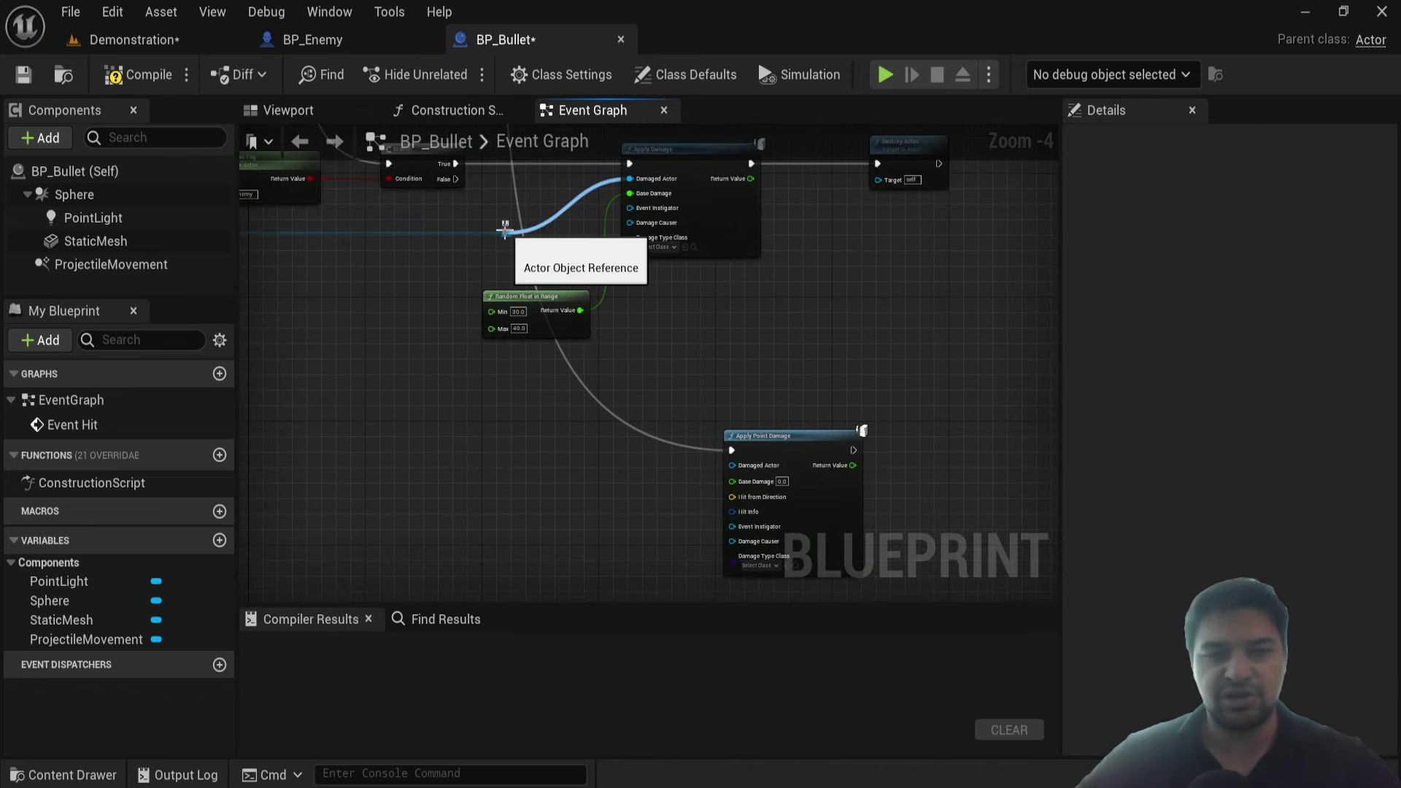
{"action": "left_click_drag", "start_coordinate": [502, 232], "coordinate": [755, 466]}
{"action": "scroll", "coordinate": [755, 467], "scroll_direction": "up", "scroll_amount": 4}
{"action": "right_click_drag", "start_coordinate": [693, 522], "coordinate": [664, 373]}
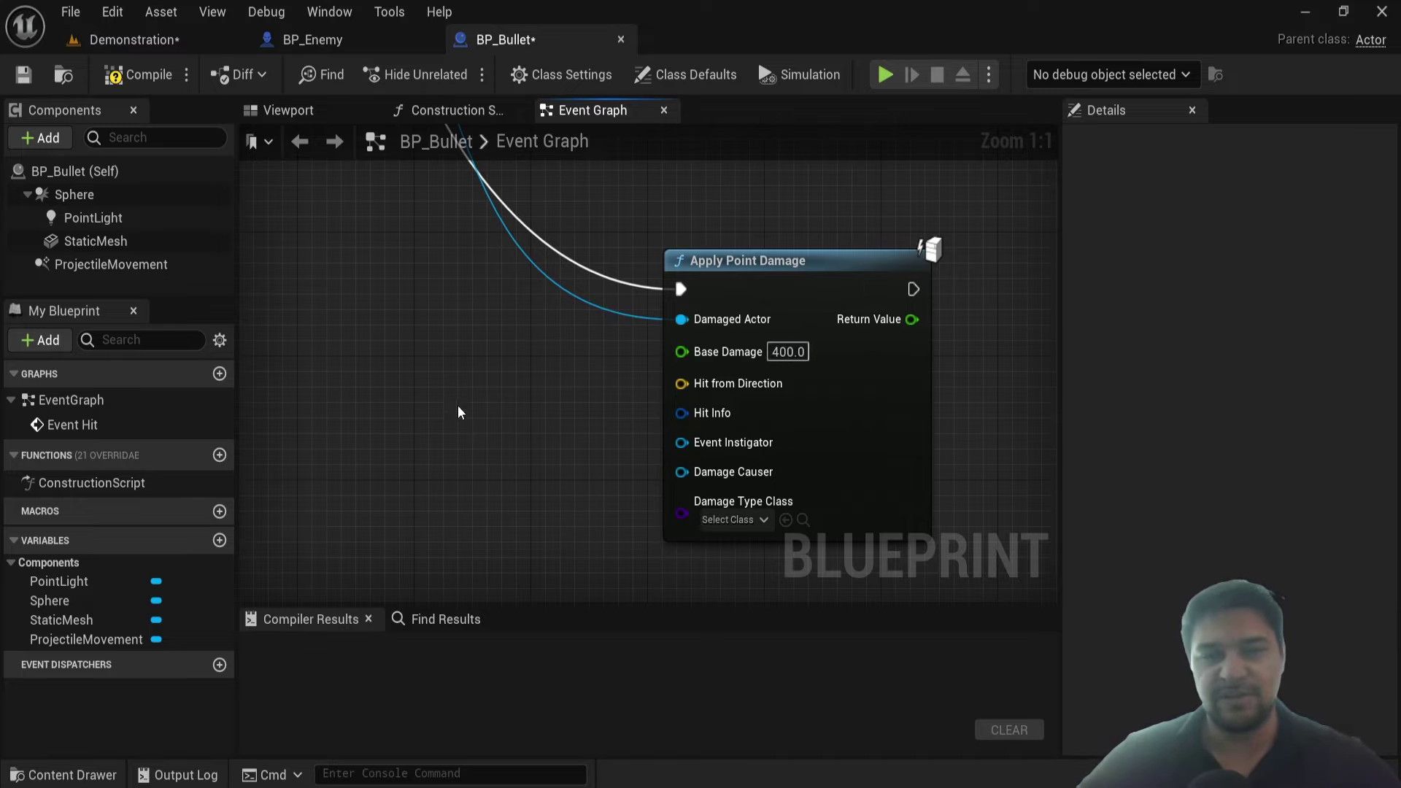
{"action": "scroll", "coordinate": [457, 405], "scroll_direction": "down", "scroll_amount": 6}
{"action": "scroll", "coordinate": [566, 420], "scroll_direction": "up", "scroll_amount": 3}
{"action": "mouse_move", "coordinate": [566, 310]}
{"action": "right_mouse_down"}
{"action": "mouse_move", "coordinate": [602, 598]}
{"action": "mouse_move", "coordinate": [597, 492]}
{"action": "right_mouse_up"}
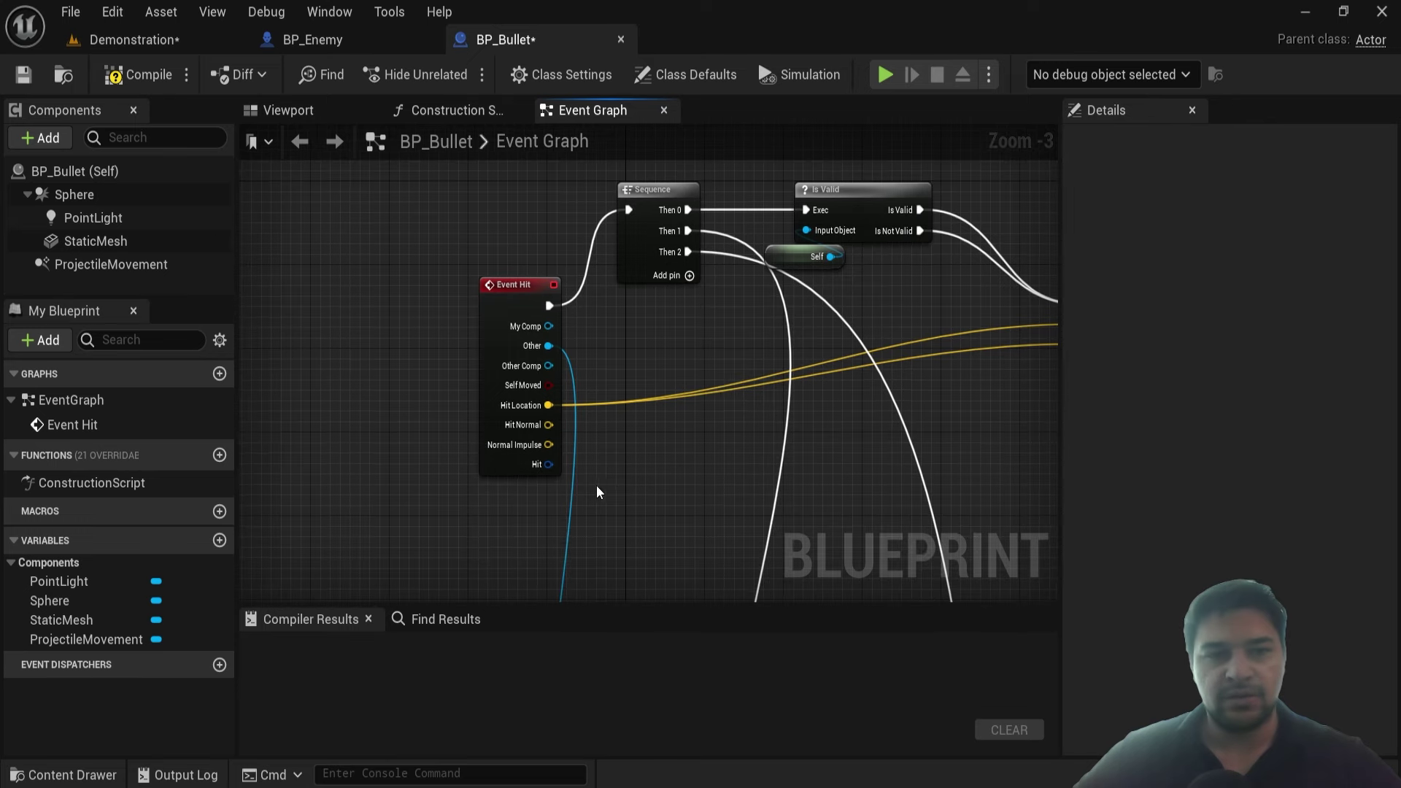
Add a Break Hit Result node from the hit result output and move it left
{"action": "left_click_drag", "start_coordinate": [540, 391], "coordinate": [702, 504]}
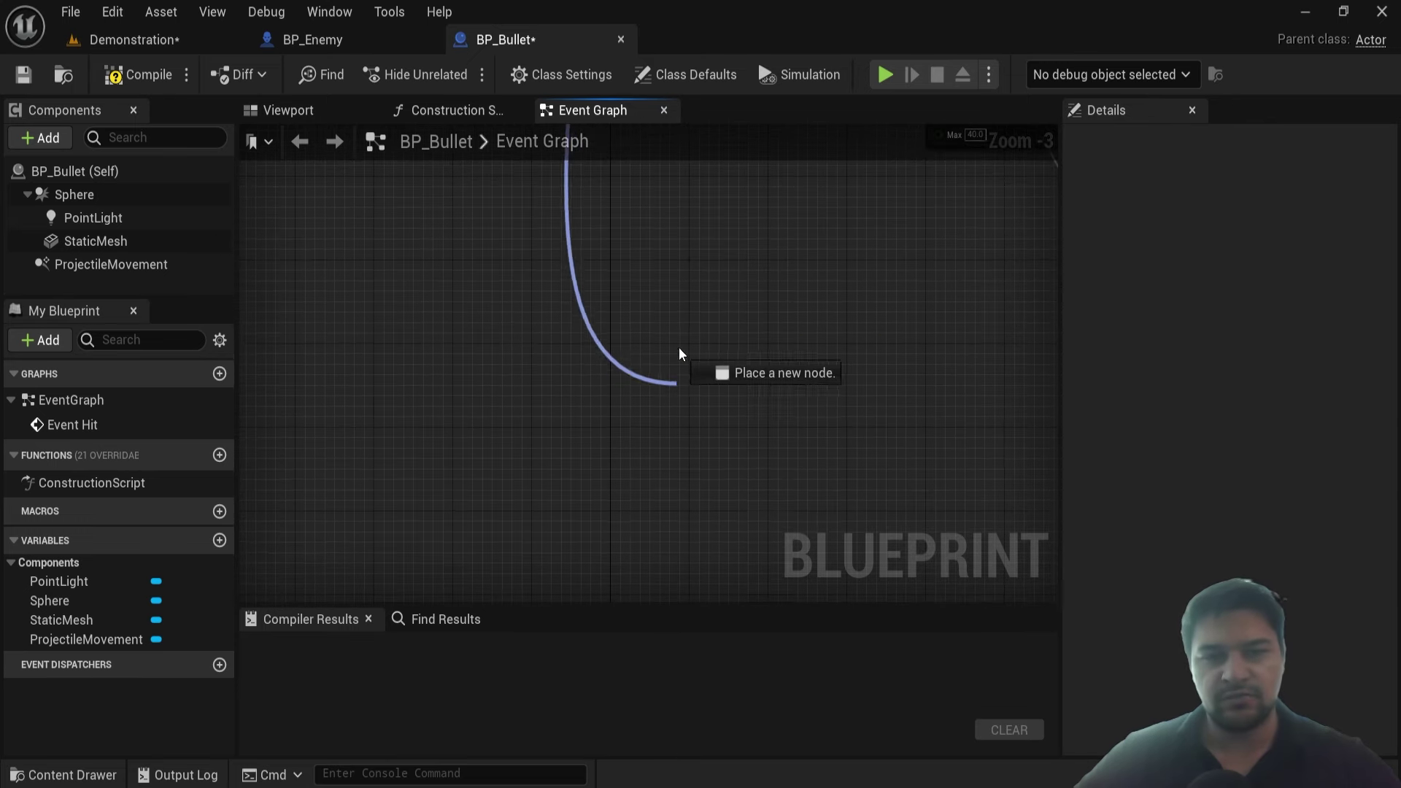
{"action": "type", "text": "break"}
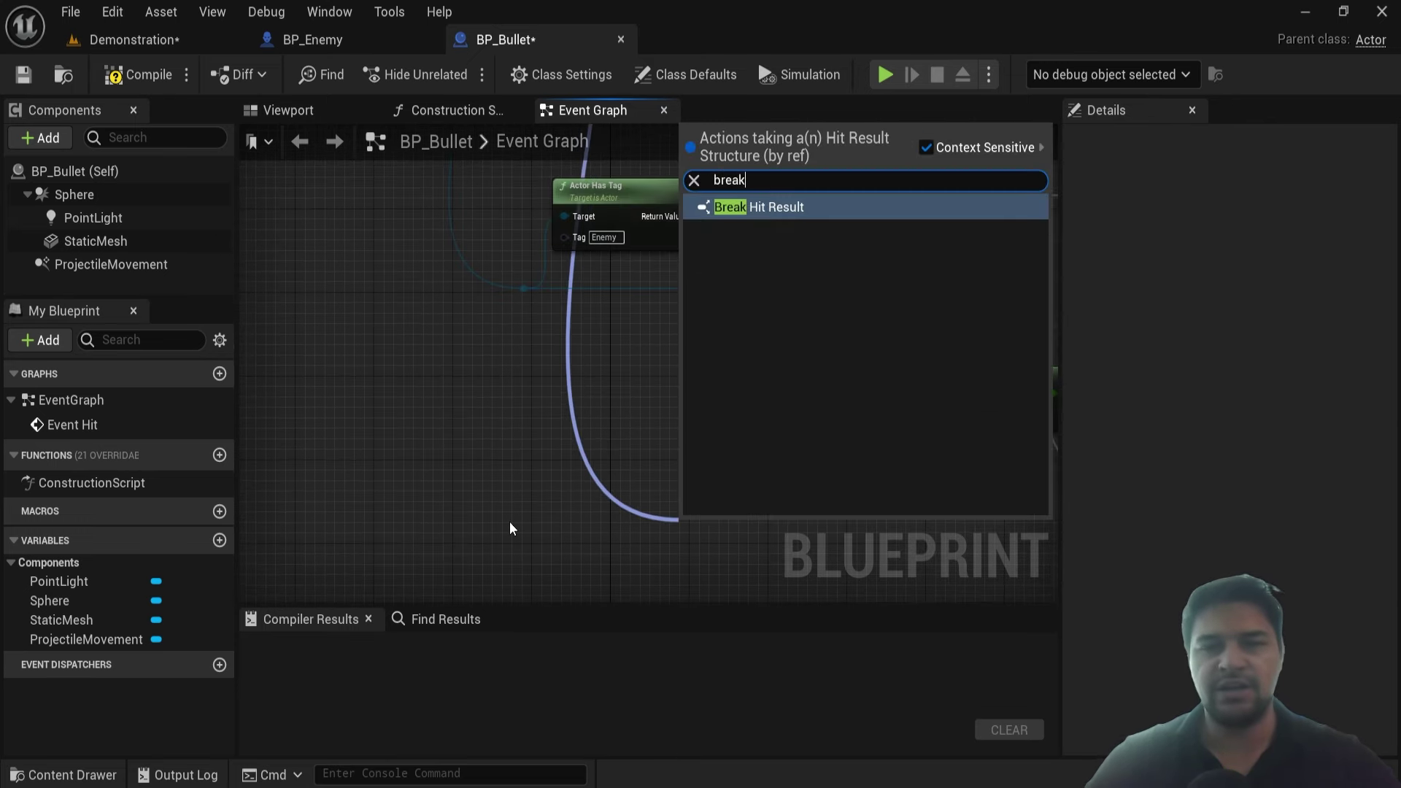
{"action": "key", "text": "Return"}
{"action": "scroll", "coordinate": [557, 322], "scroll_direction": "up", "scroll_amount": 1}
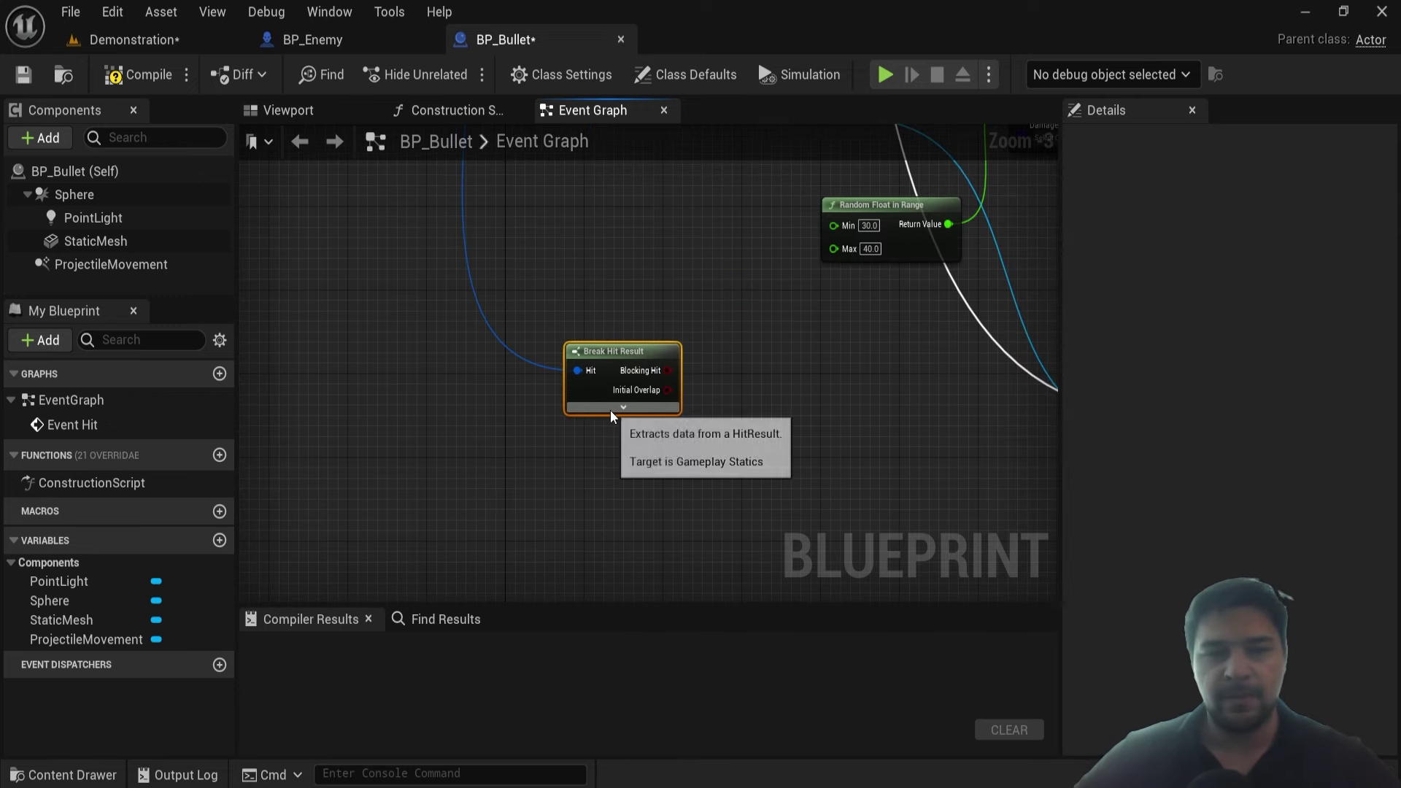
{"action": "left_click", "coordinate": [591, 353]}
{"action": "left_click_drag", "start_coordinate": [592, 353], "coordinate": [509, 322]}
{"action": "scroll", "coordinate": [509, 322], "scroll_direction": "up", "scroll_amount": 2}
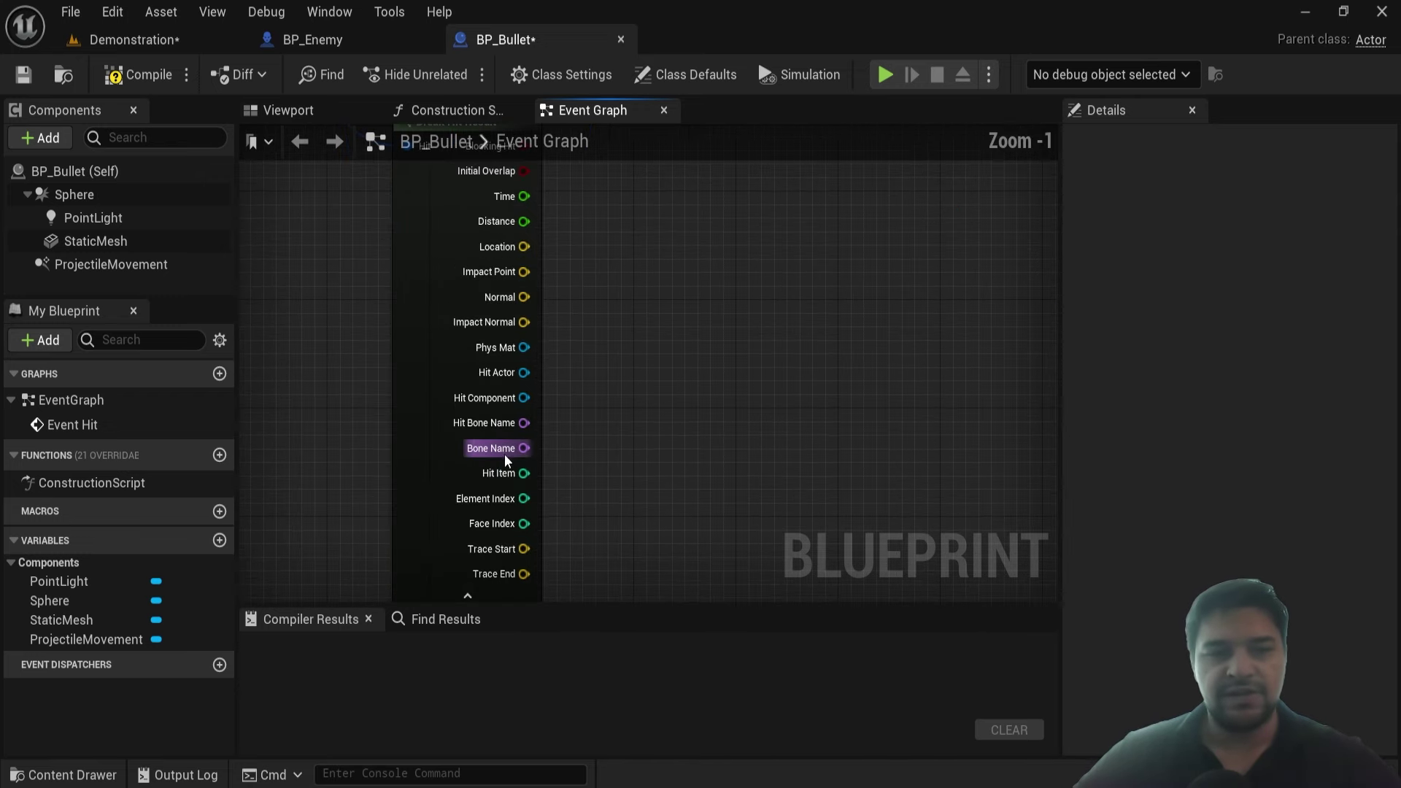
Compare Hit Bone Name to 'head' with an Equal node, then return to BP_Enemy
{"action": "left_click_drag", "start_coordinate": [519, 427], "coordinate": [755, 401]}
{"action": "type", "text": "=="}
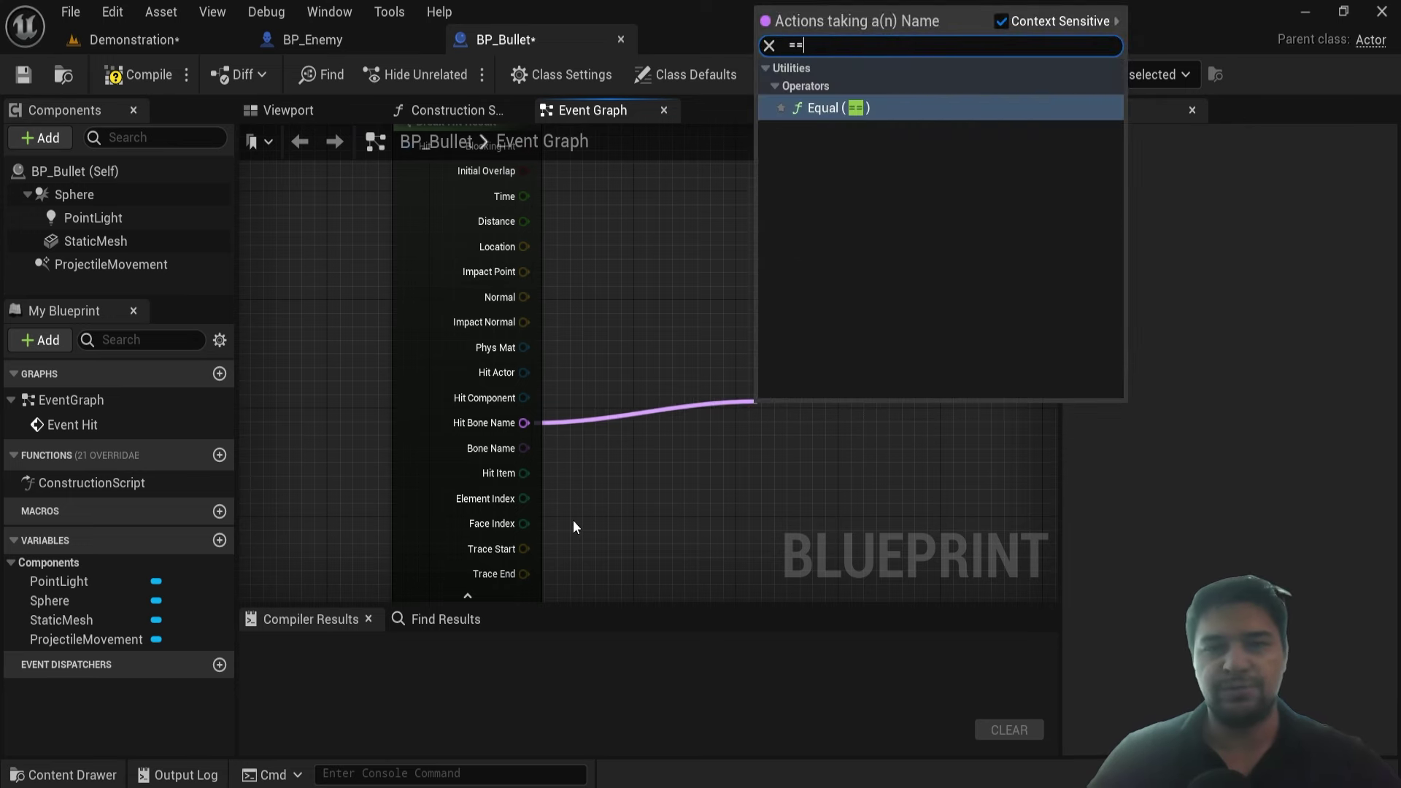
{"action": "key", "text": "Return"}
{"action": "left_click", "coordinate": [816, 426]}
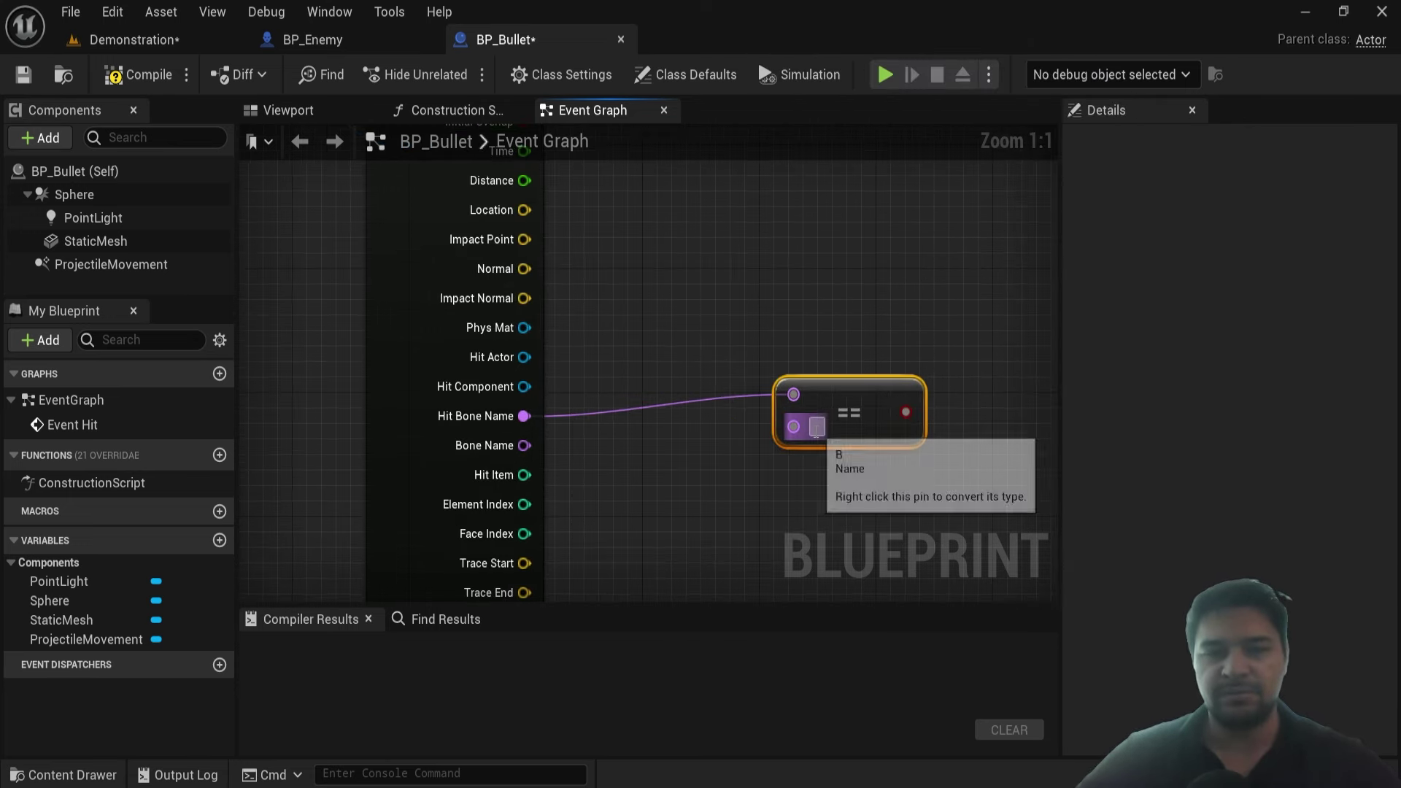
{"action": "type", "text": "head"}
{"action": "key", "text": "Return"}
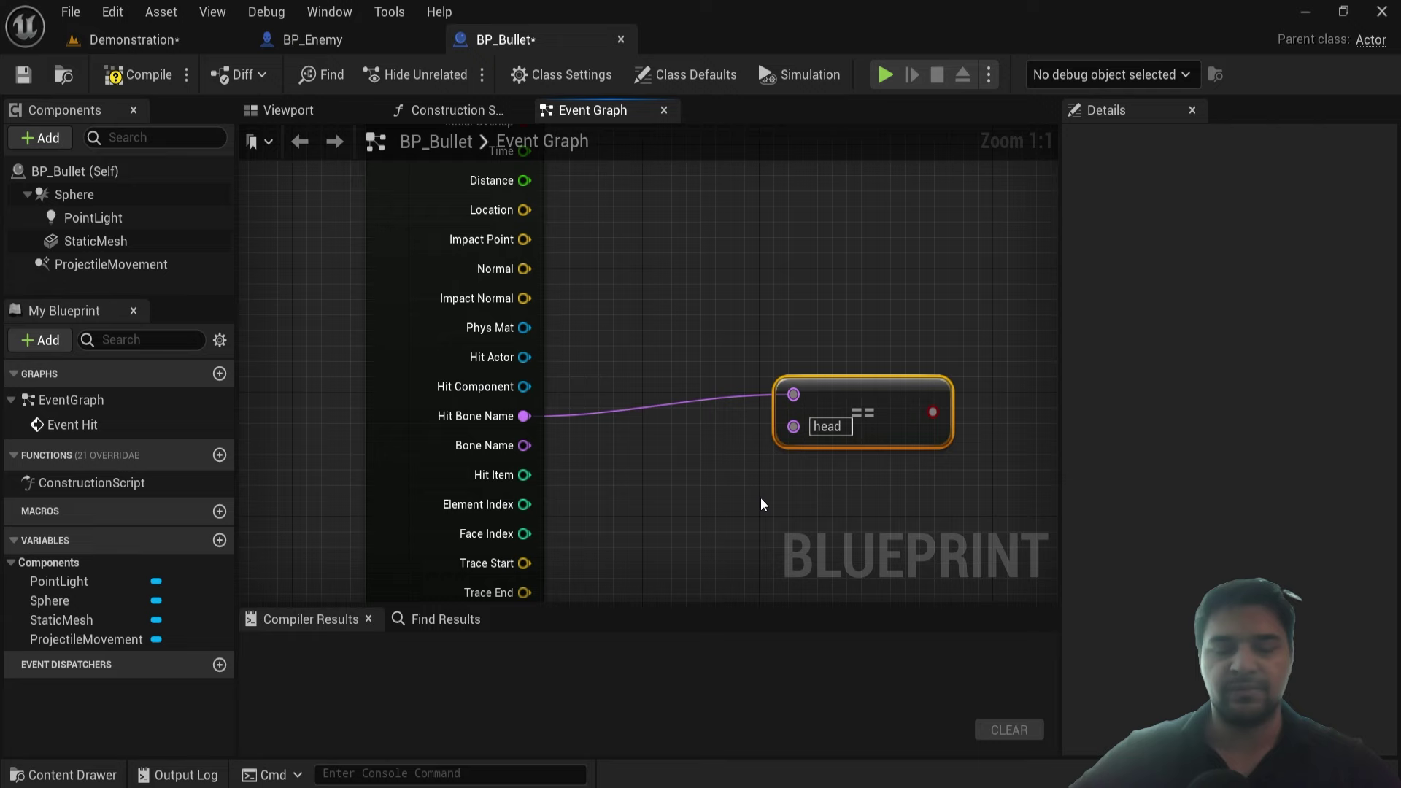
{"action": "key", "text": "ctrl+space"}
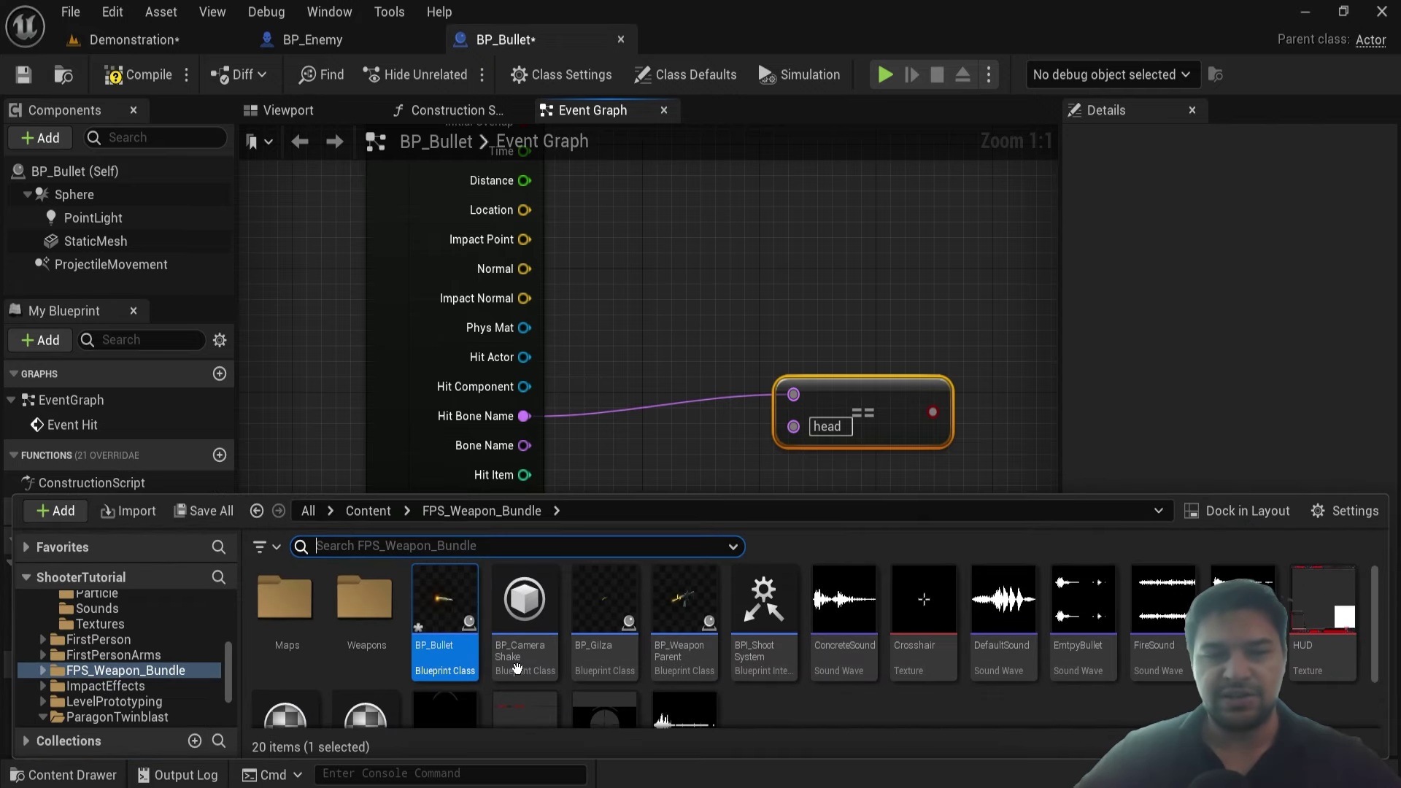
{"action": "left_click", "coordinate": [356, 43]}
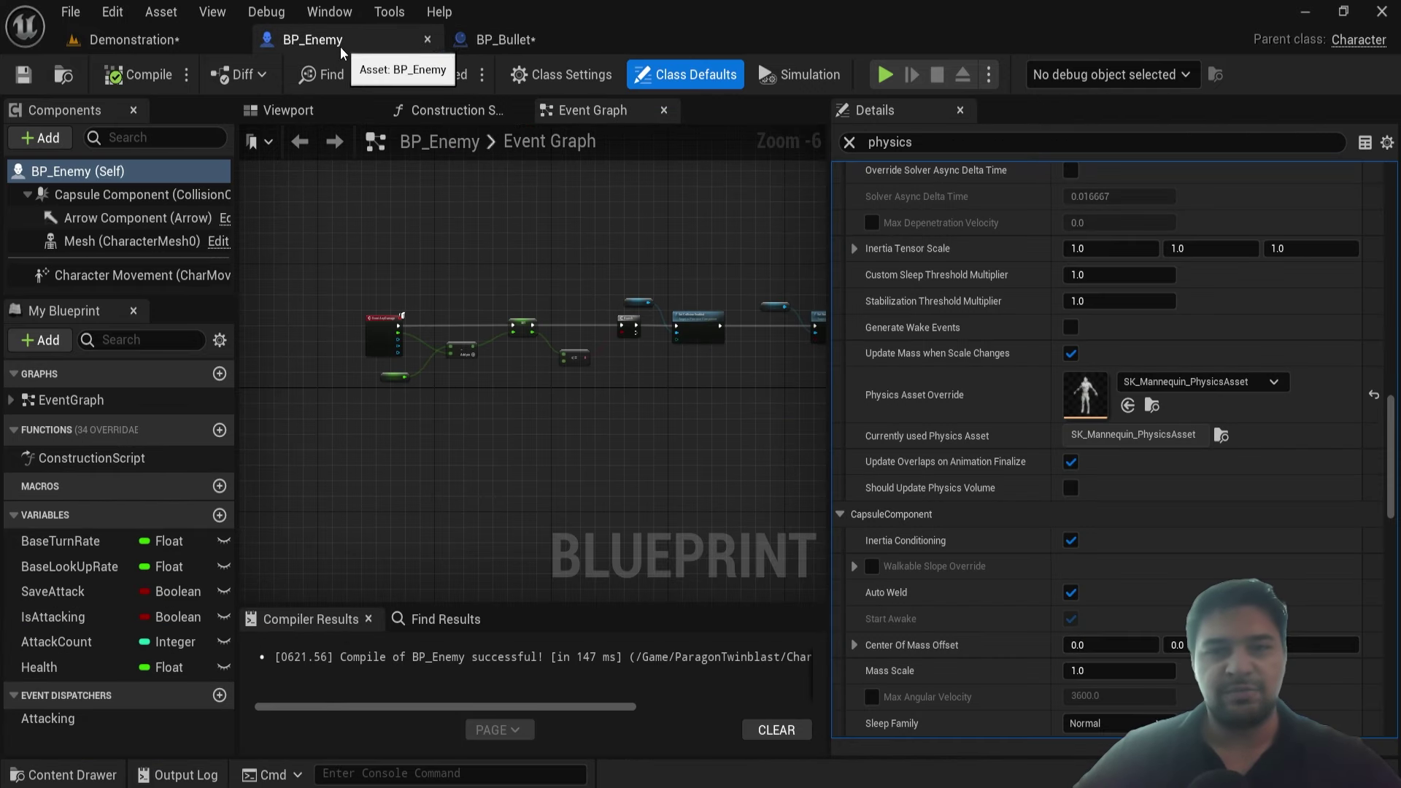
{"action": "left_click", "coordinate": [1151, 407]}
{"action": "double_click", "coordinate": [363, 597]}
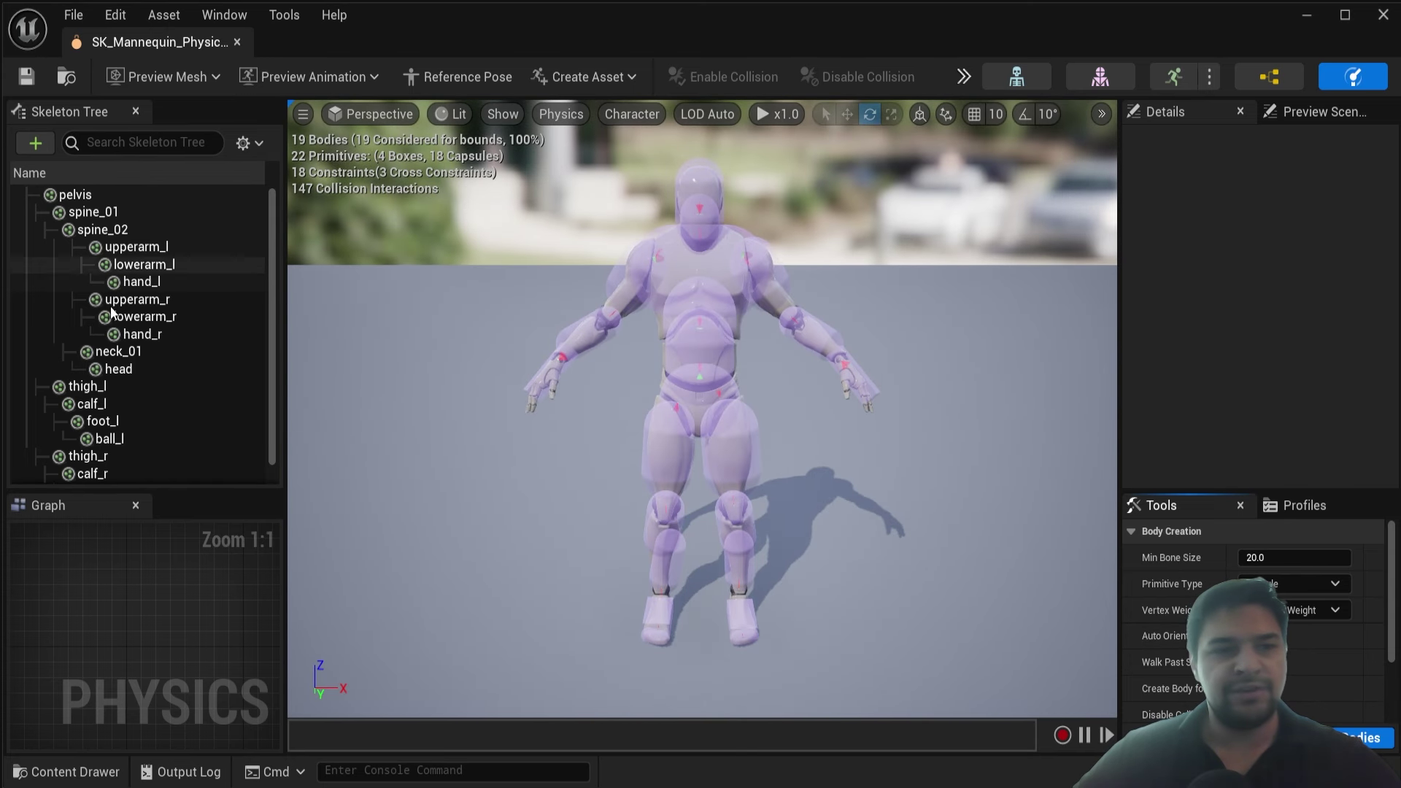
{"action": "left_click", "coordinate": [122, 374]}
{"action": "key", "text": "f"}
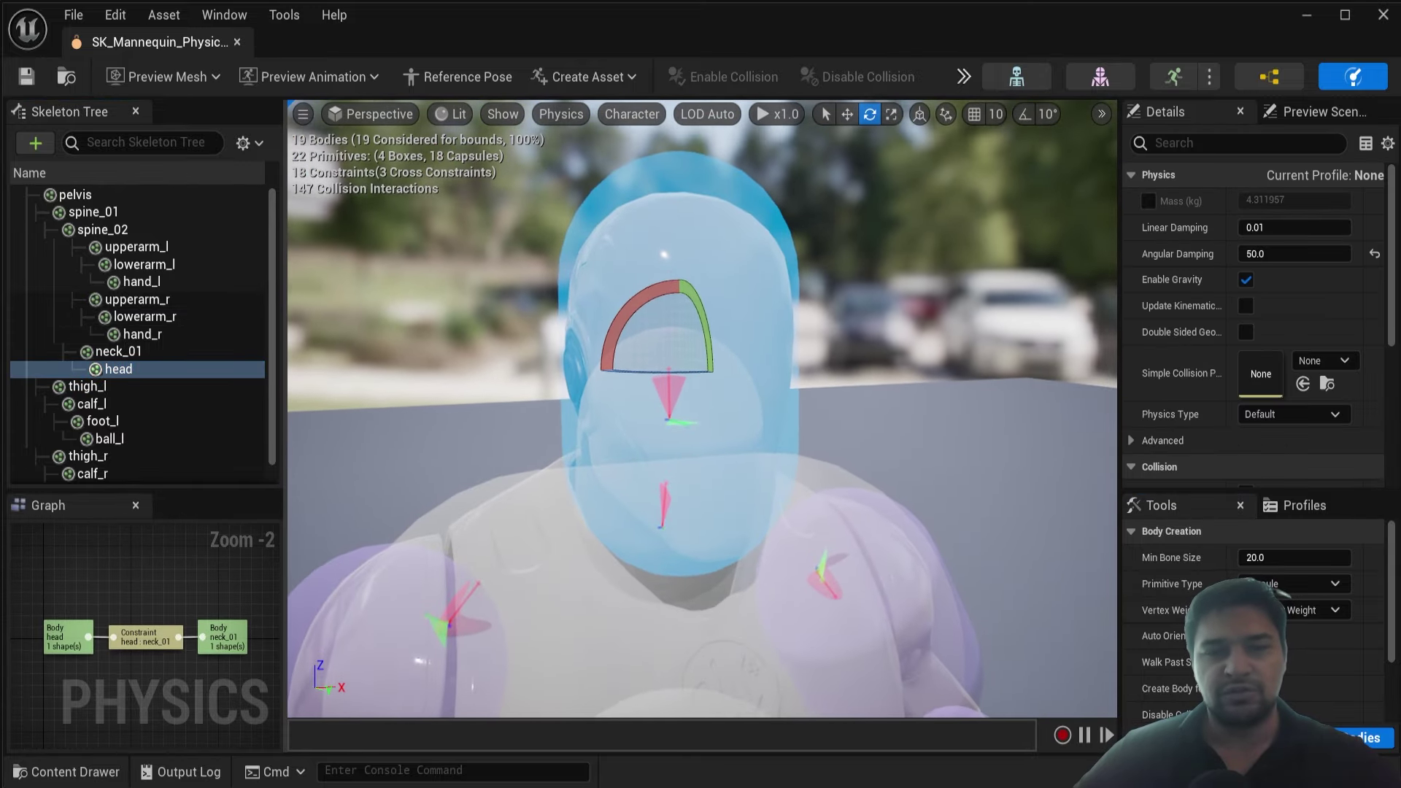
{"action": "mouse_move", "coordinate": [700, 408]}
{"action": "right_mouse_down"}
{"action": "mouse_move", "coordinate": [701, 365]}
{"action": "mouse_move", "coordinate": [700, 452]}
{"action": "mouse_move", "coordinate": [705, 406]}
{"action": "right_mouse_up"}
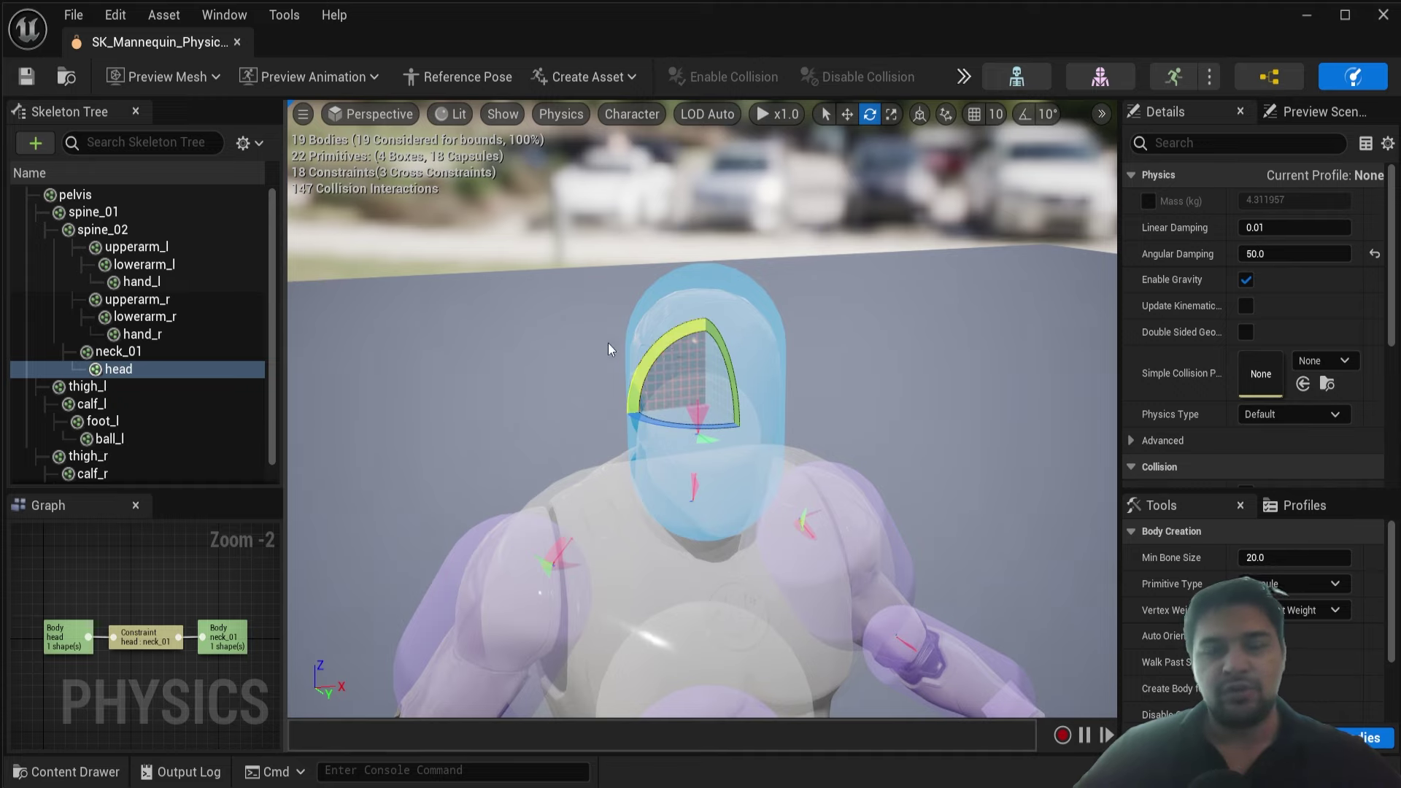
{"action": "right_click_drag", "start_coordinate": [607, 343], "coordinate": [612, 314]}
{"action": "key", "text": "f"}
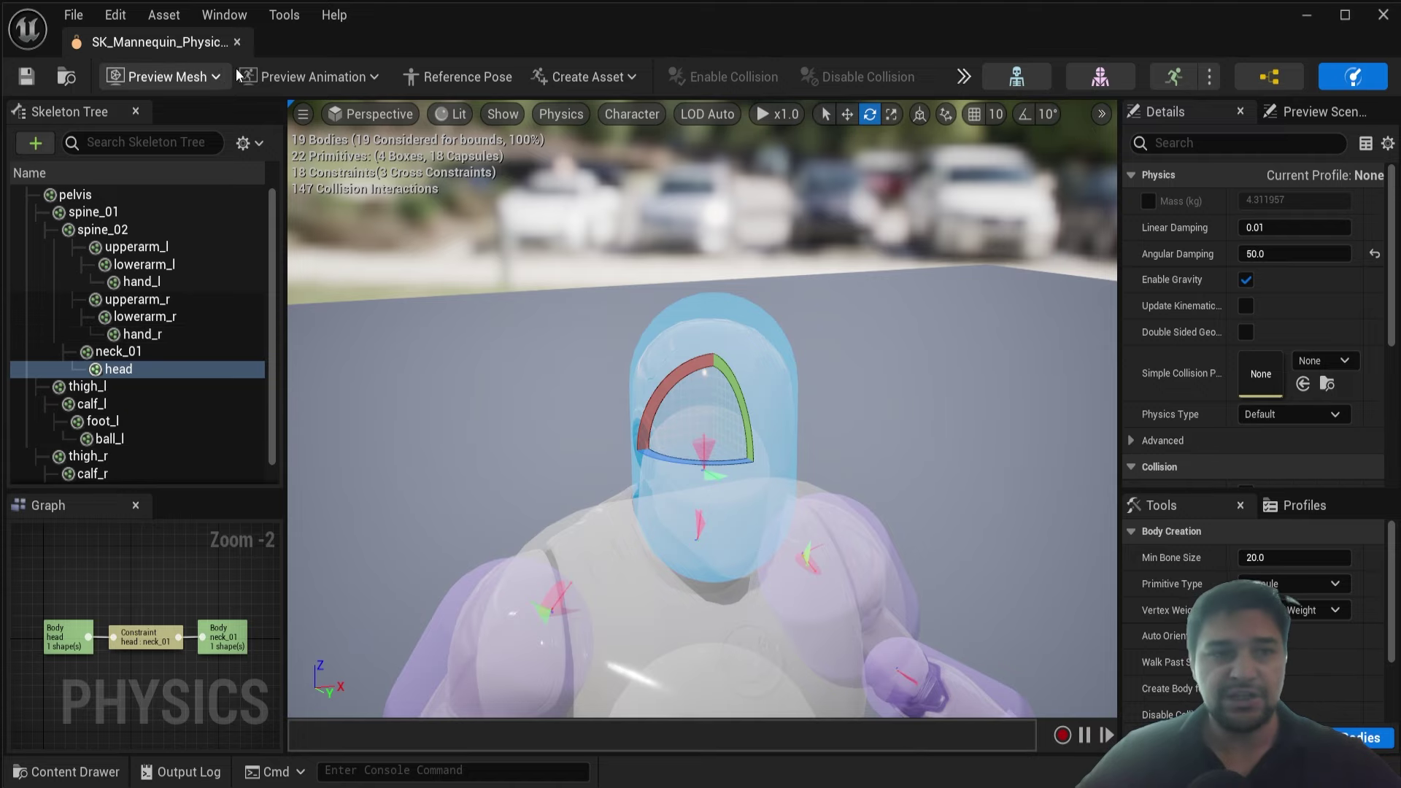
{"action": "left_click", "coordinate": [238, 42]}
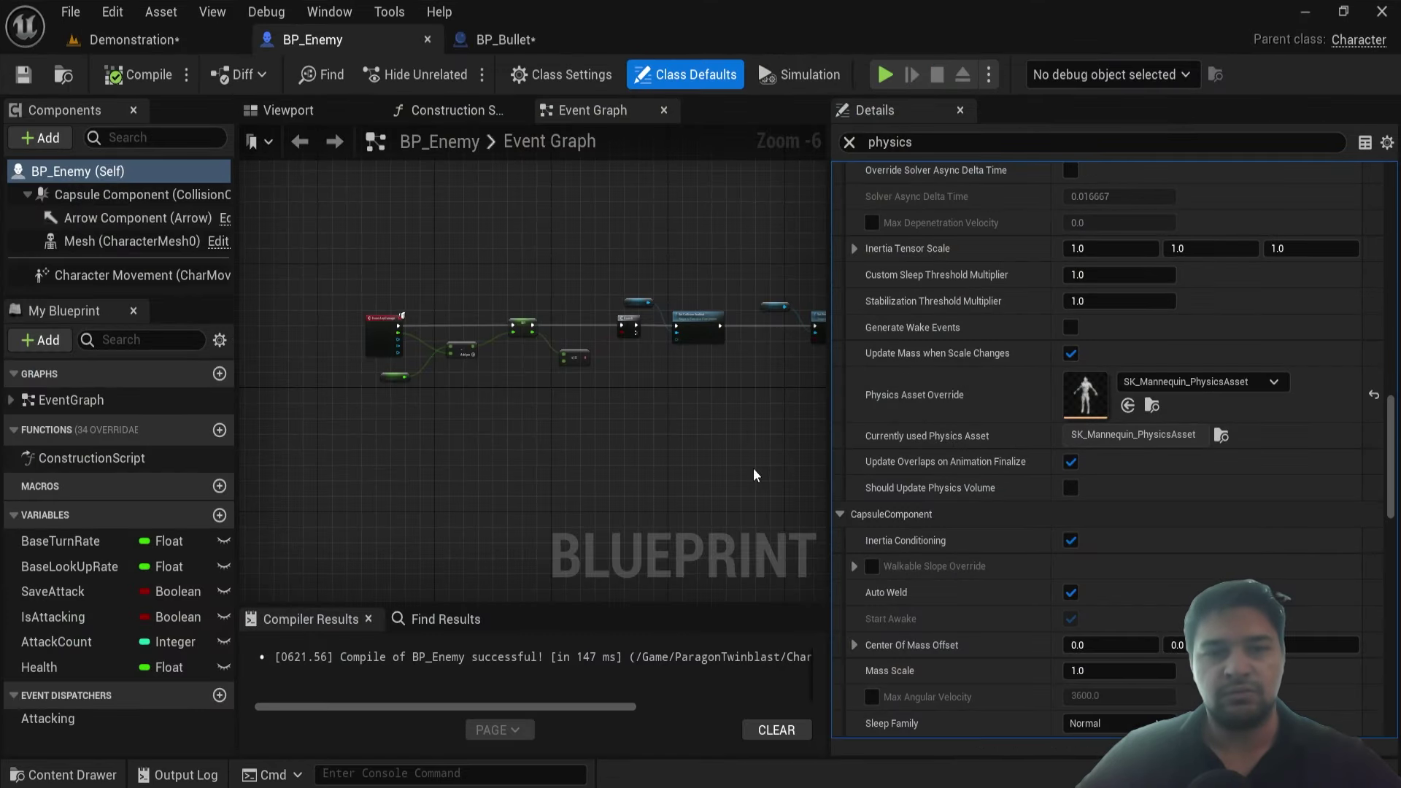
Add a Branch node in BP_Bullet with the head-bone comparison wired to its Condition
{"action": "left_click", "coordinate": [481, 41]}
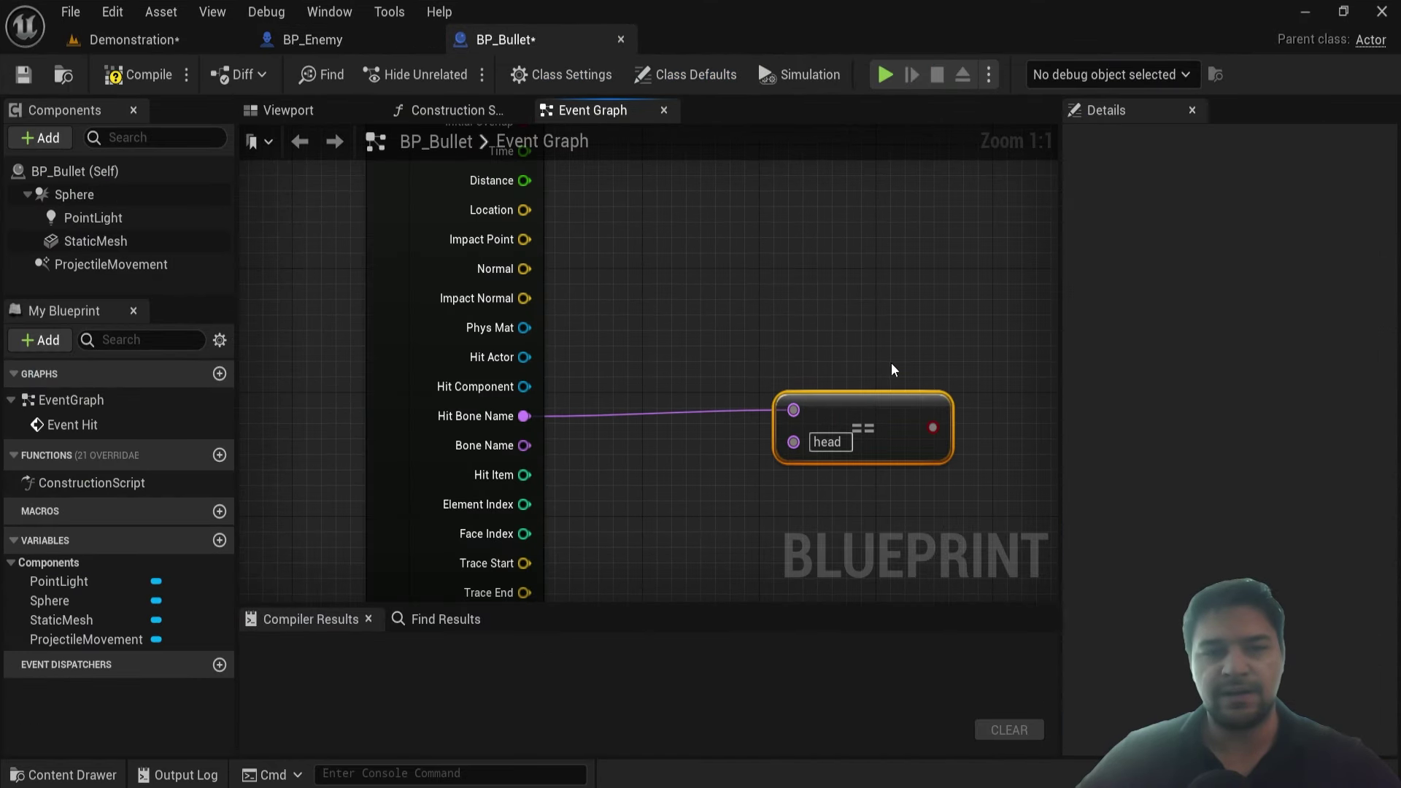
{"action": "left_click", "coordinate": [891, 362]}
{"action": "scroll", "coordinate": [693, 443], "scroll_direction": "down", "scroll_amount": 4}
{"action": "left_click", "coordinate": [683, 388]}
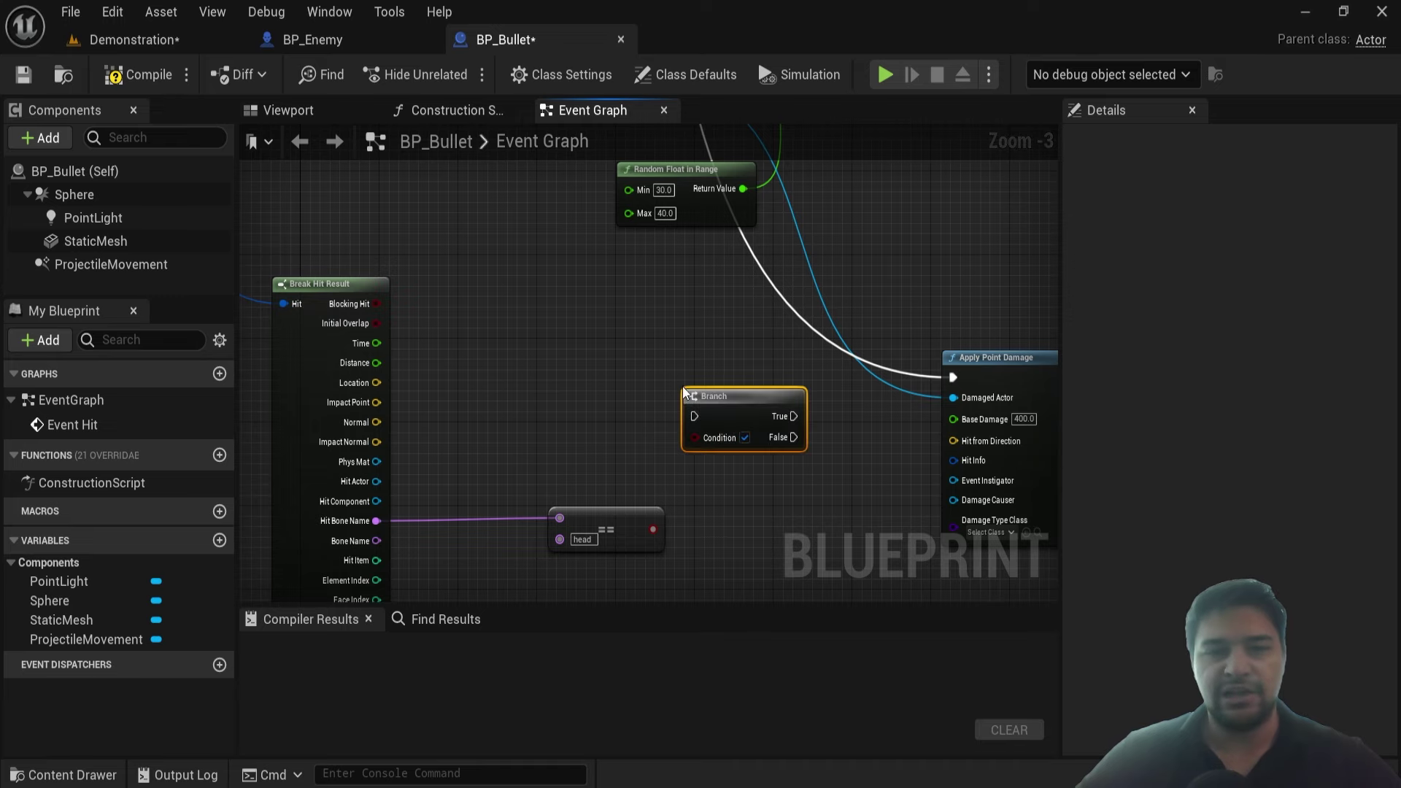
{"action": "left_click_drag", "start_coordinate": [653, 529], "coordinate": [710, 438]}
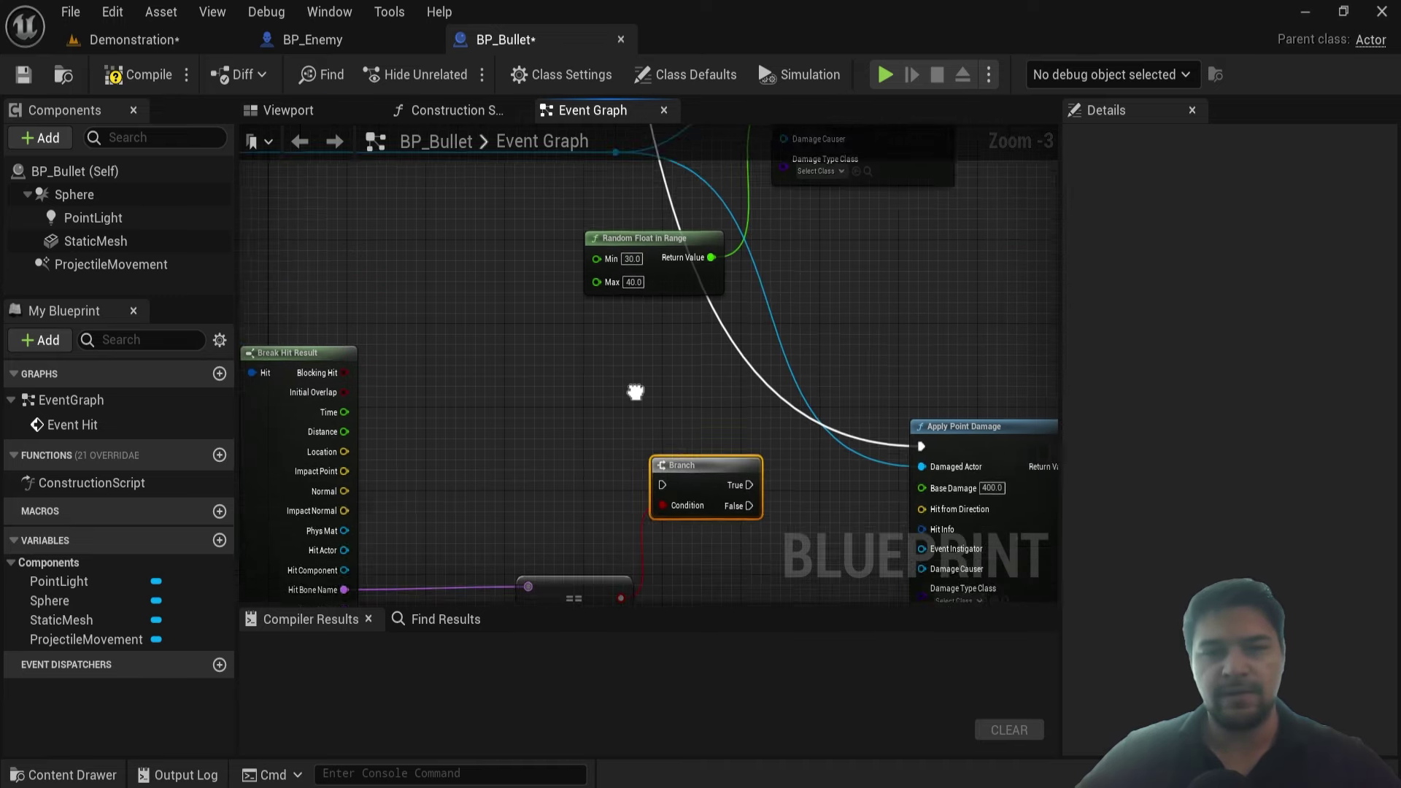
{"action": "right_click_drag", "start_coordinate": [711, 437], "coordinate": [661, 520]}
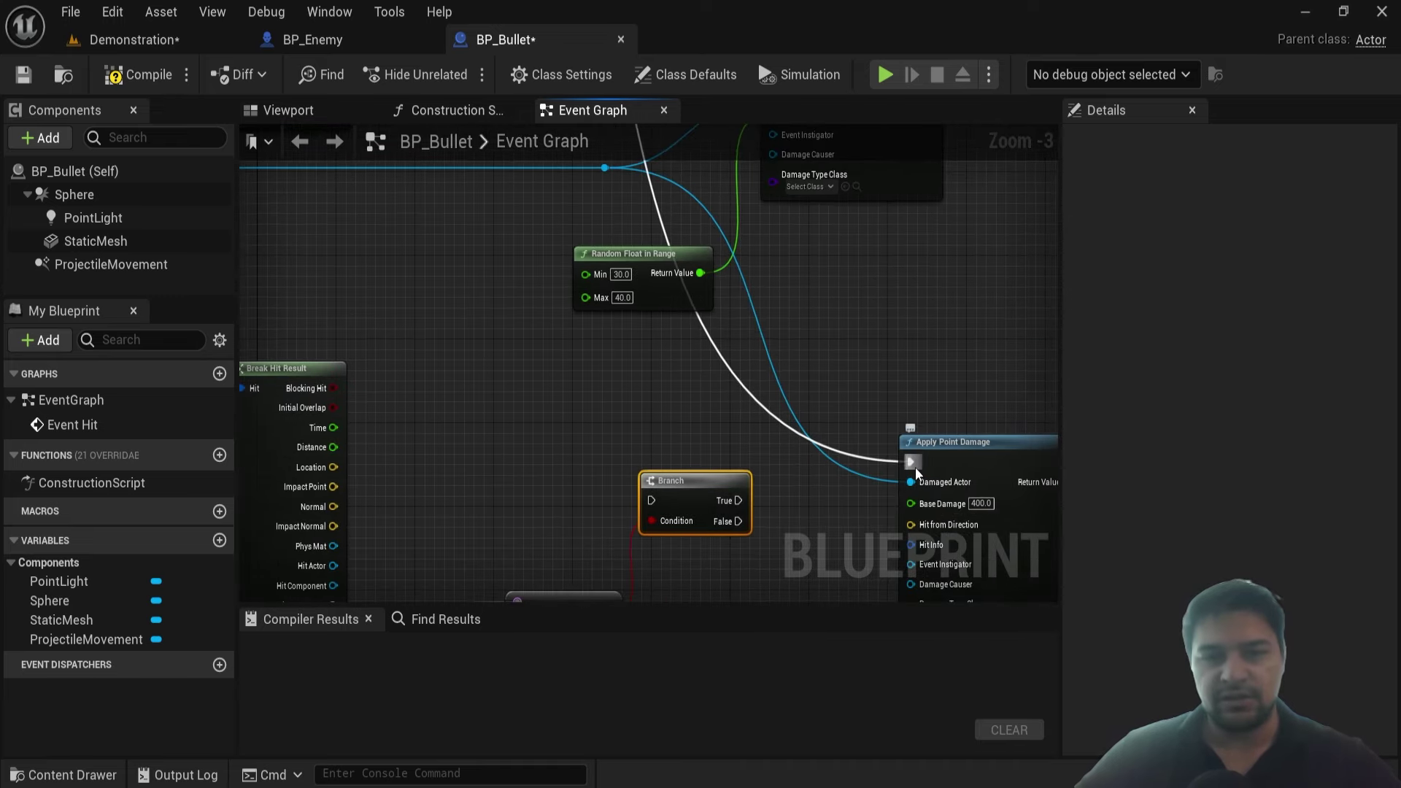
Route the incoming execution through the Branch, with True driving Apply Point Damage
{"action": "left_click_drag", "start_coordinate": [912, 462], "coordinate": [649, 501], "text": "ctrl"}
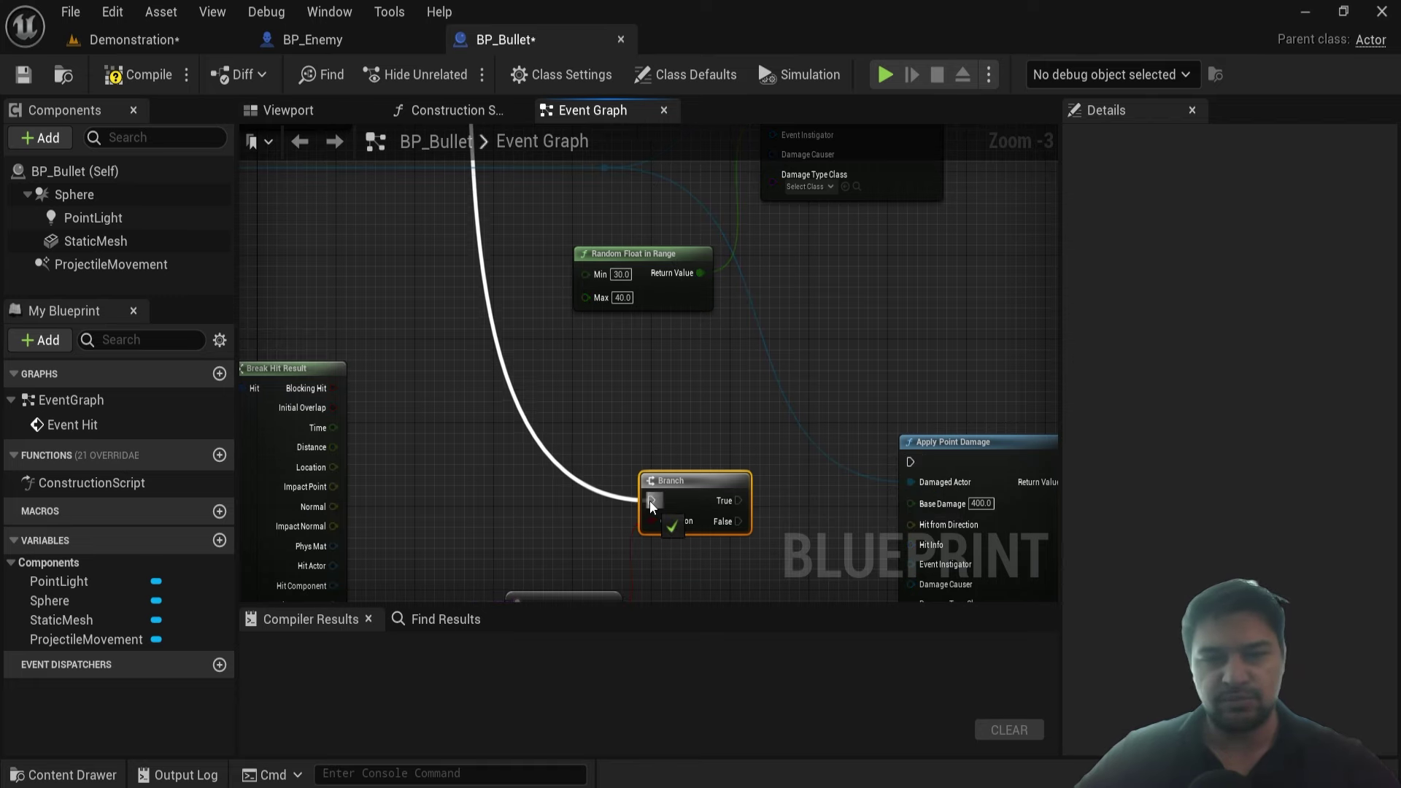
{"action": "right_click_drag", "start_coordinate": [795, 540], "coordinate": [756, 369]}
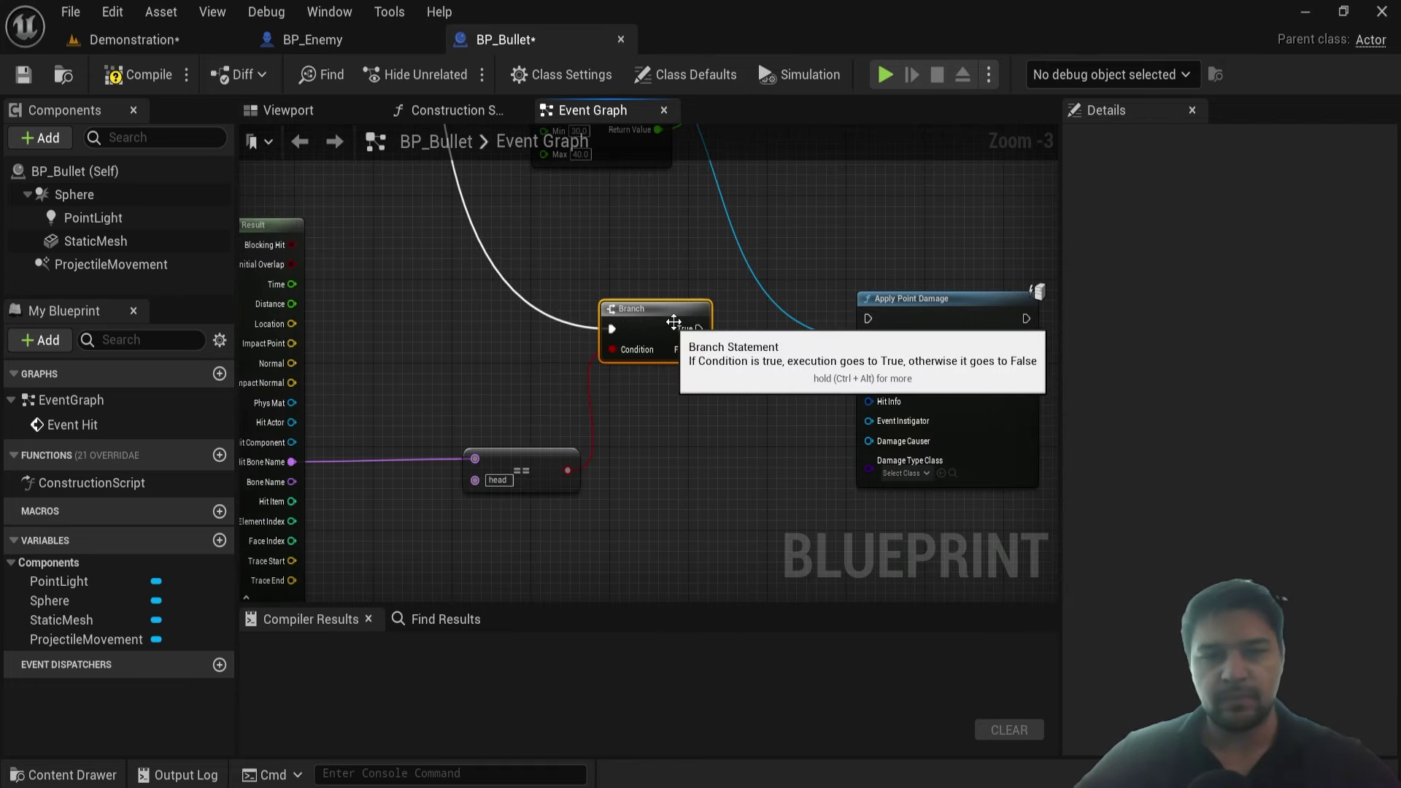
{"action": "mouse_move", "coordinate": [674, 322]}
{"action": "left_mouse_down"}
{"action": "mouse_move", "coordinate": [884, 320]}
{"action": "mouse_move", "coordinate": [868, 319]}
{"action": "left_mouse_up"}
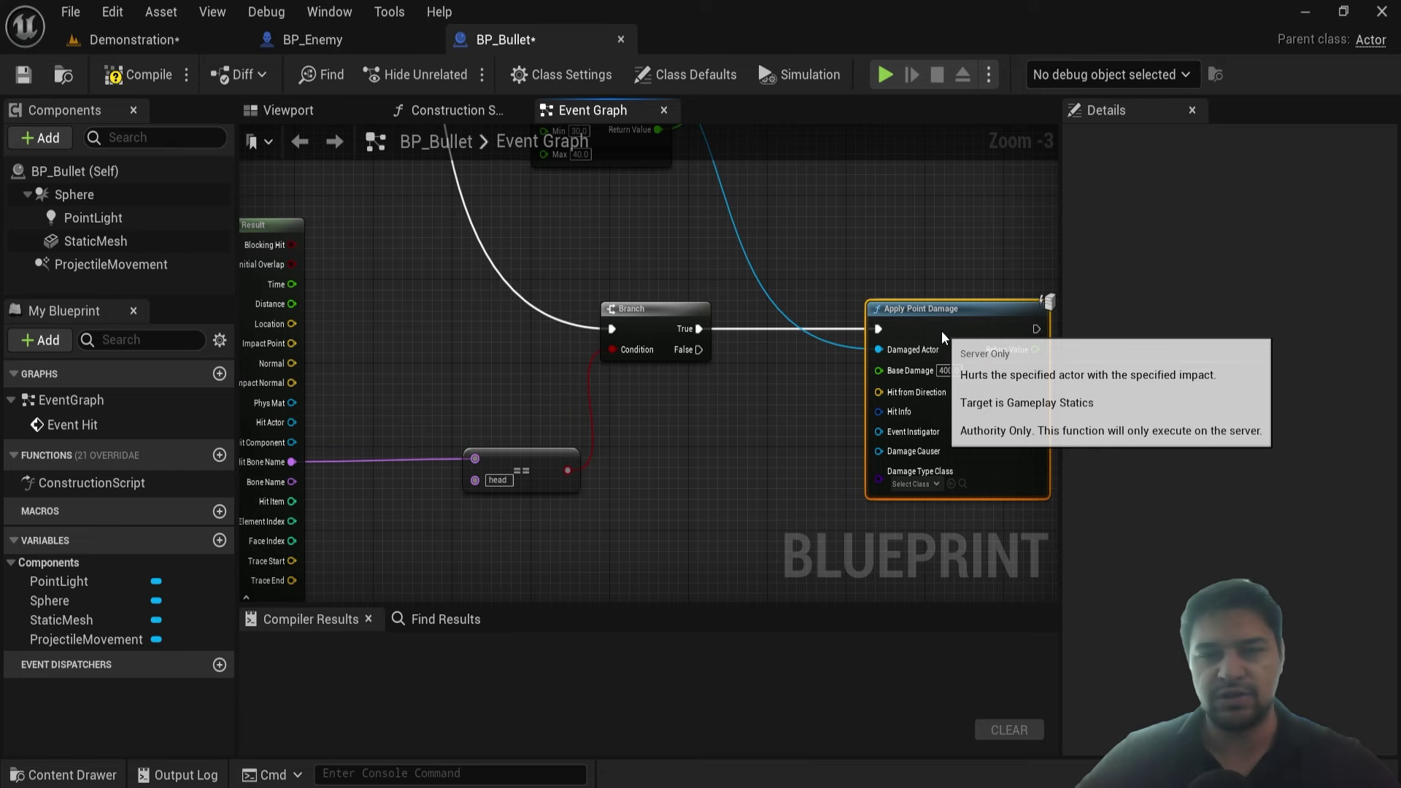
{"action": "right_click_drag", "start_coordinate": [841, 458], "coordinate": [714, 440]}
Feed Trace Start into Apply Point Damage's Hit from Direction
{"action": "scroll", "coordinate": [822, 375], "scroll_direction": "up", "scroll_amount": 1}
{"action": "scroll", "coordinate": [822, 374], "scroll_direction": "up", "scroll_amount": 2}
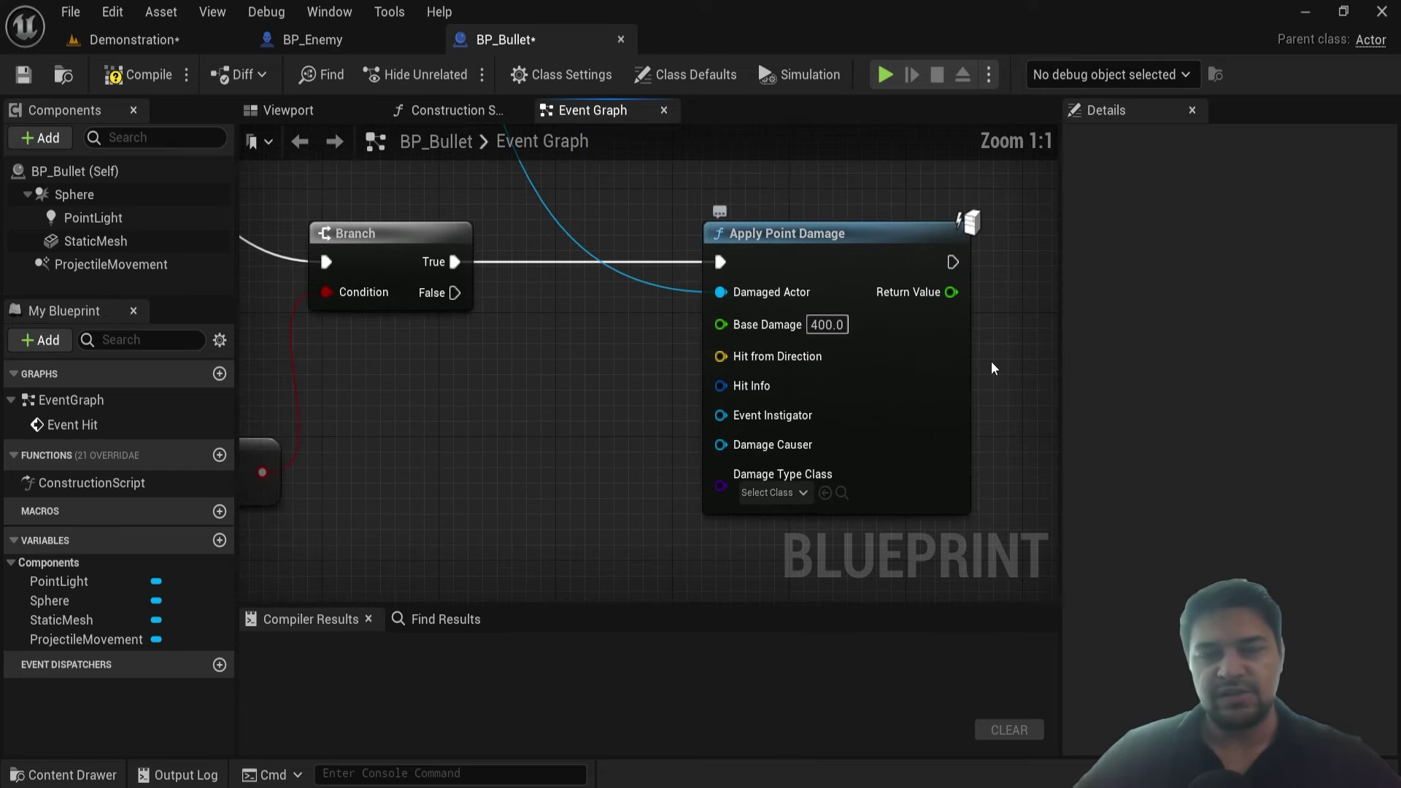
{"action": "scroll", "coordinate": [819, 350], "scroll_direction": "down", "scroll_amount": 2}
{"action": "scroll", "coordinate": [820, 316], "scroll_direction": "up", "scroll_amount": 2}
{"action": "scroll", "coordinate": [752, 329], "scroll_direction": "down", "scroll_amount": 3}
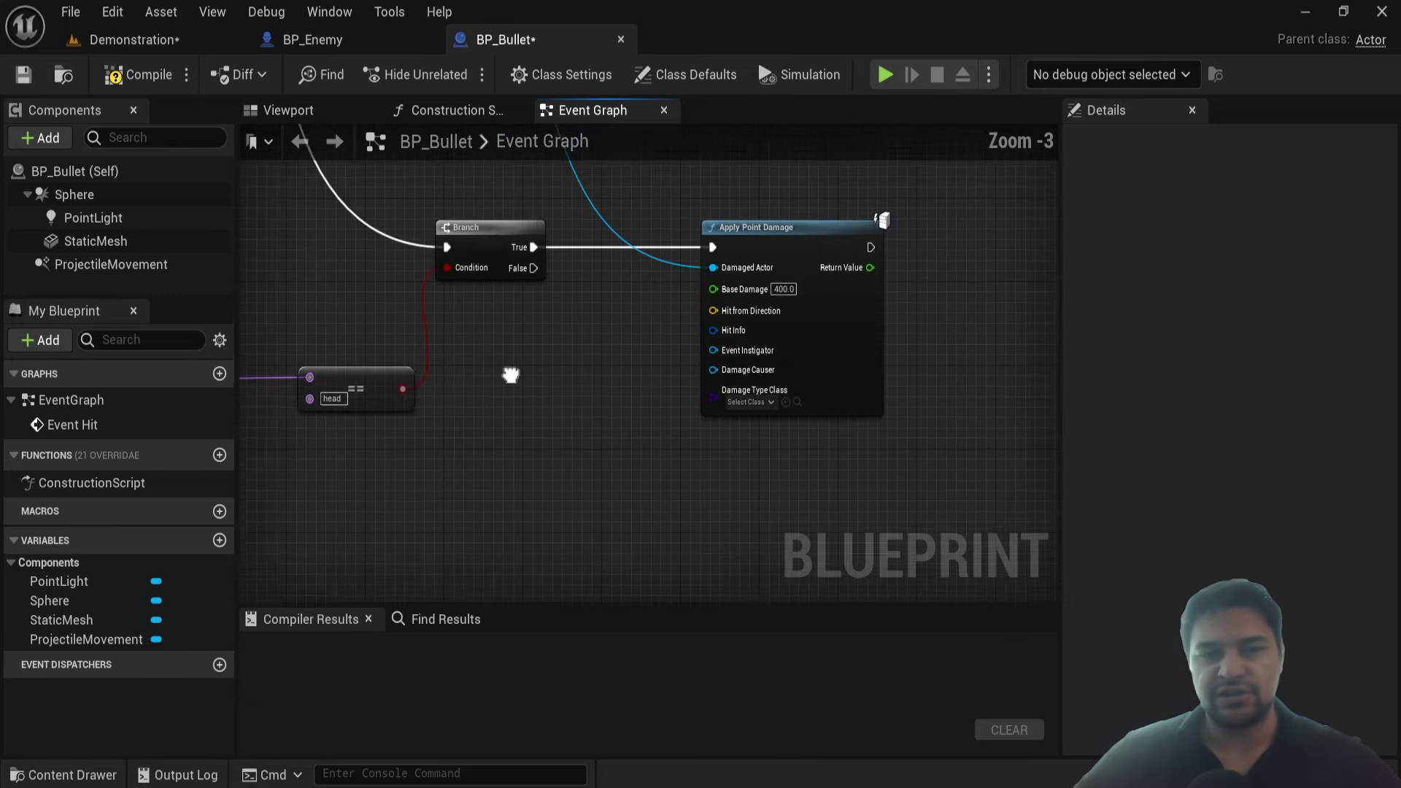
{"action": "right_click_drag", "start_coordinate": [510, 372], "coordinate": [846, 324]}
{"action": "scroll", "coordinate": [470, 430], "scroll_direction": "up", "scroll_amount": 1}
{"action": "left_click_drag", "start_coordinate": [470, 430], "coordinate": [900, 239]}
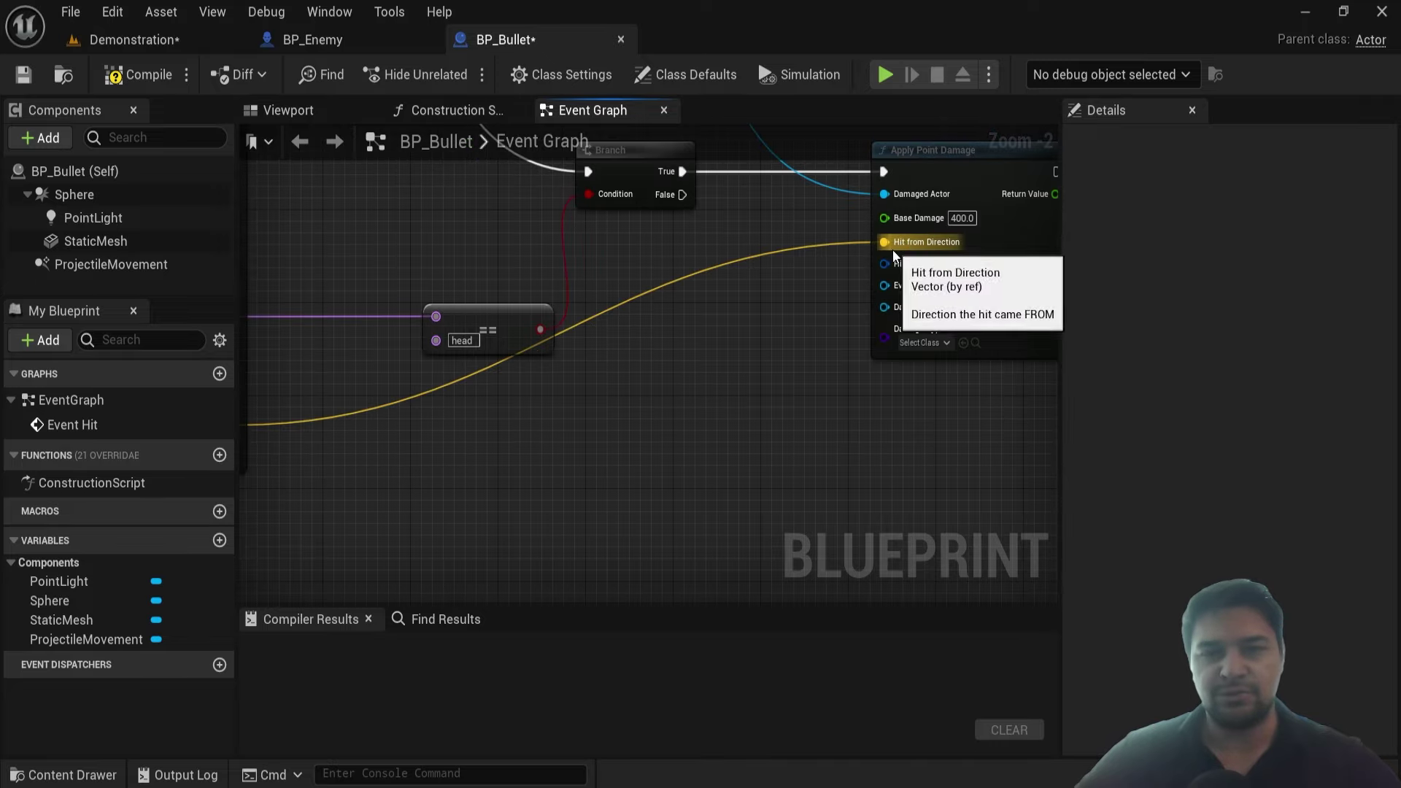
Connect Event Hit's Hit output to Apply Point Damage's Hit Info
{"action": "scroll", "coordinate": [715, 353], "scroll_direction": "down", "scroll_amount": 1}
{"action": "mouse_move", "coordinate": [715, 353]}
{"action": "right_mouse_down"}
{"action": "mouse_move", "coordinate": [595, 475]}
{"action": "mouse_move", "coordinate": [510, 348]}
{"action": "mouse_move", "coordinate": [575, 567]}
{"action": "right_mouse_up"}
{"action": "scroll", "coordinate": [692, 388], "scroll_direction": "down", "scroll_amount": 1}
{"action": "scroll", "coordinate": [798, 349], "scroll_direction": "up", "scroll_amount": 3}
{"action": "scroll", "coordinate": [799, 349], "scroll_direction": "down", "scroll_amount": 2}
{"action": "scroll", "coordinate": [510, 349], "scroll_direction": "down", "scroll_amount": 1}
{"action": "scroll", "coordinate": [563, 347], "scroll_direction": "up", "scroll_amount": 5}
{"action": "scroll", "coordinate": [566, 348], "scroll_direction": "down", "scroll_amount": 1}
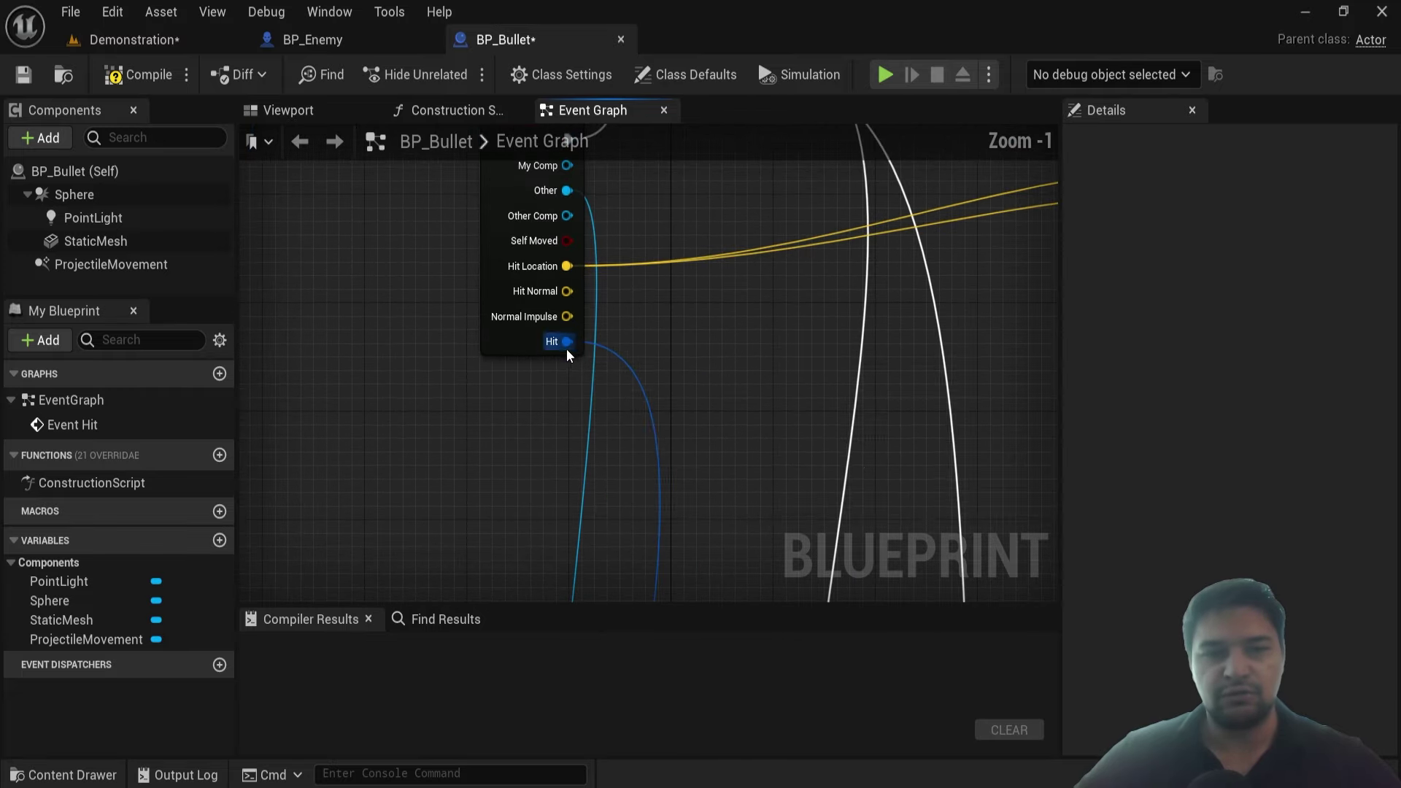
{"action": "scroll", "coordinate": [567, 347], "scroll_direction": "down", "scroll_amount": 2}
{"action": "mouse_move", "coordinate": [567, 345]}
{"action": "left_mouse_down"}
{"action": "mouse_move", "coordinate": [781, 563]}
{"action": "mouse_move", "coordinate": [843, 564]}
{"action": "mouse_move", "coordinate": [959, 445]}
{"action": "left_mouse_up"}
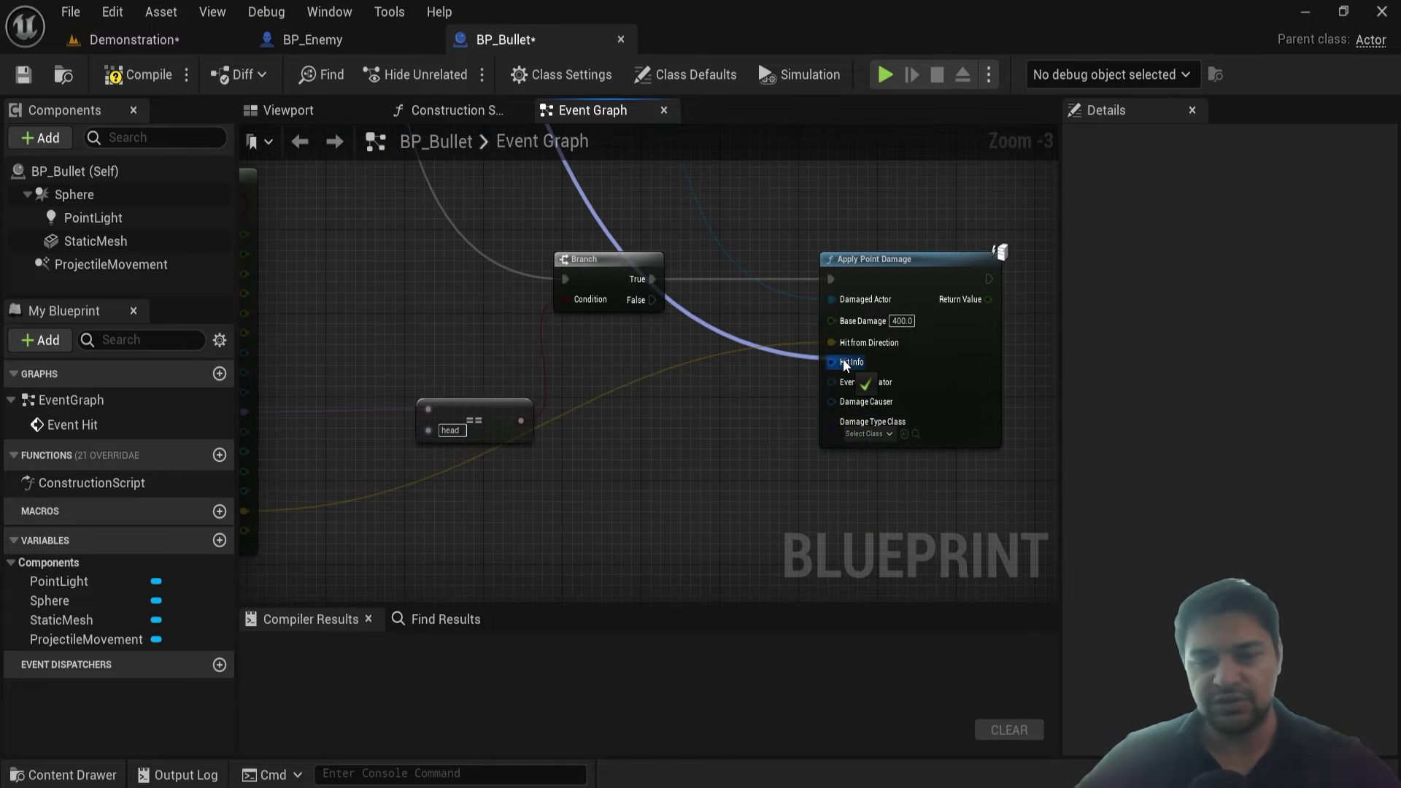
{"action": "left_click_drag", "start_coordinate": [959, 444], "coordinate": [831, 361]}
Add a reroute node on the Hit wire and move it below the other nodes
{"action": "scroll", "coordinate": [779, 377], "scroll_direction": "down", "scroll_amount": 2}
{"action": "right_click_drag", "start_coordinate": [779, 377], "coordinate": [766, 583]}
{"action": "scroll", "coordinate": [626, 279], "scroll_direction": "up", "scroll_amount": 1}
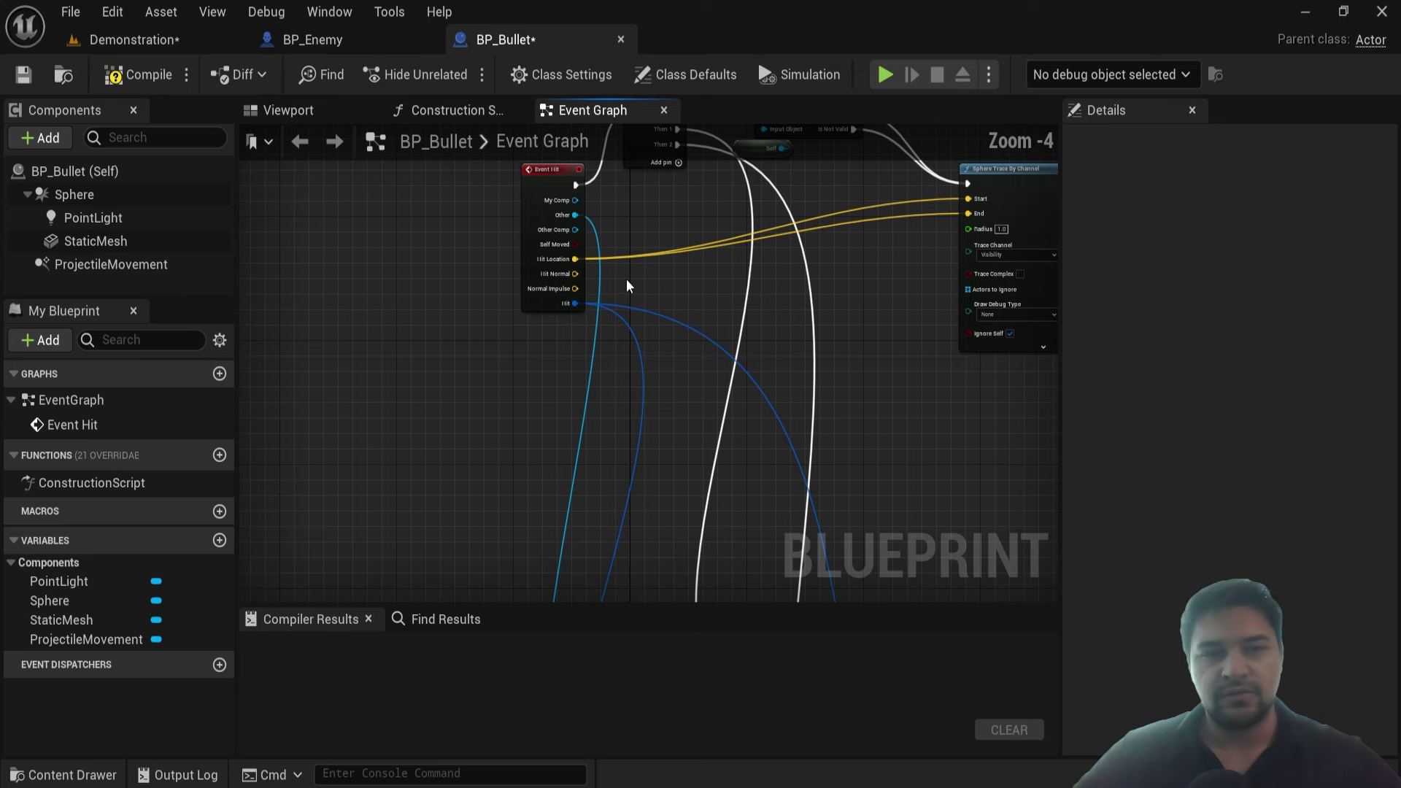
{"action": "scroll", "coordinate": [613, 320], "scroll_direction": "up", "scroll_amount": 2}
{"action": "double_click", "coordinate": [624, 321]}
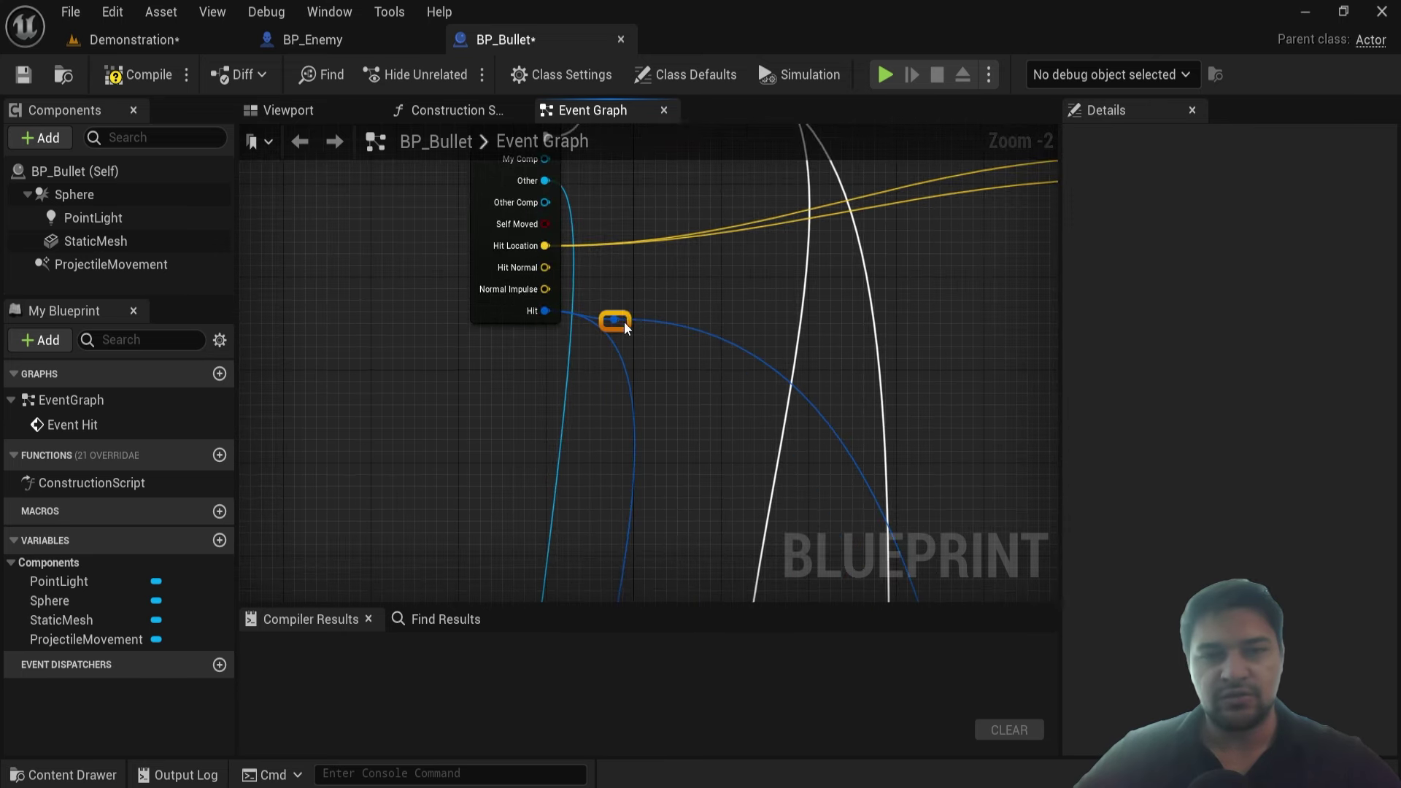
{"action": "right_click_drag", "start_coordinate": [624, 322], "coordinate": [625, 206]}
{"action": "scroll", "coordinate": [663, 187], "scroll_direction": "down", "scroll_amount": 1}
{"action": "scroll", "coordinate": [638, 220], "scroll_direction": "down", "scroll_amount": 1}
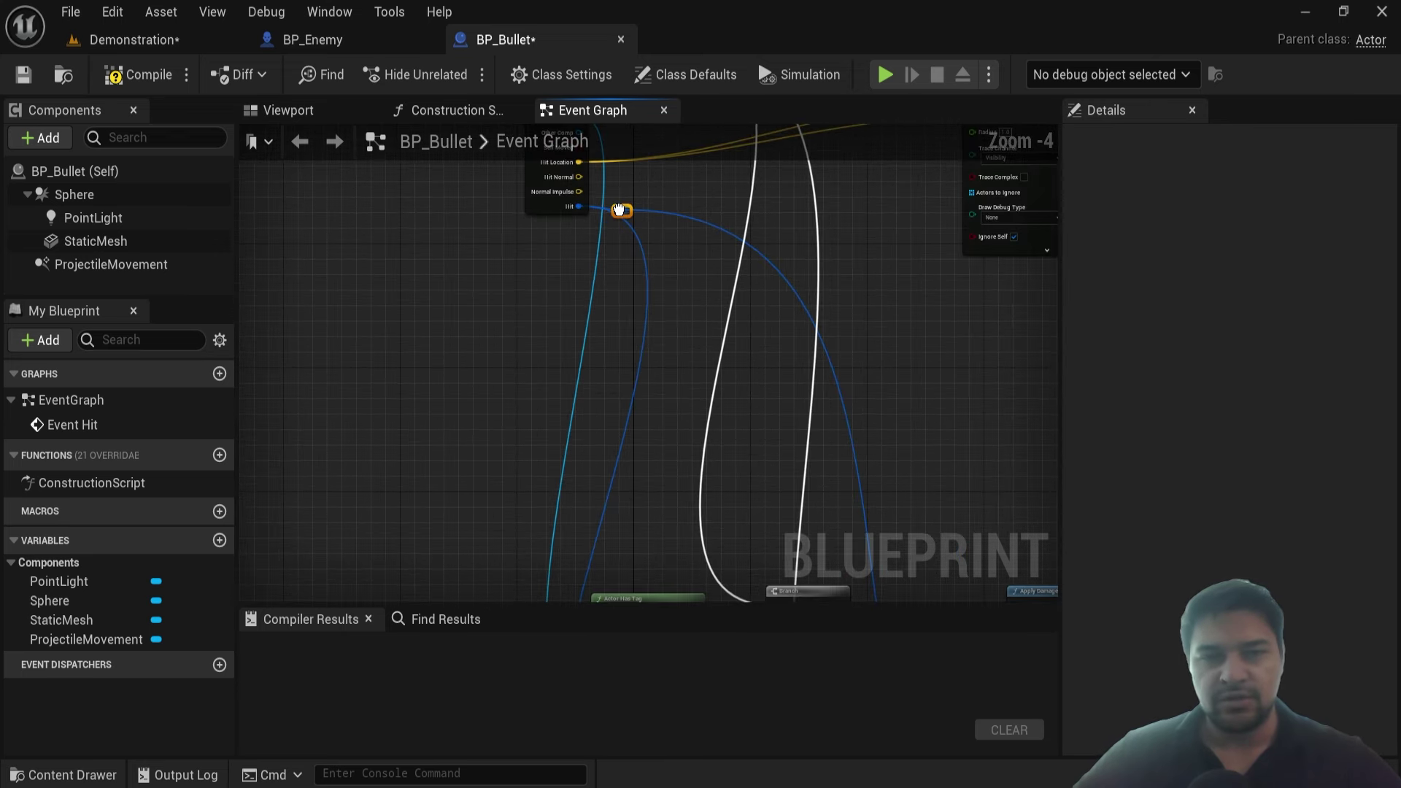
{"action": "mouse_move", "coordinate": [618, 210]}
{"action": "left_mouse_down"}
{"action": "mouse_move", "coordinate": [597, 576]}
{"action": "mouse_move", "coordinate": [586, 514]}
{"action": "left_mouse_up"}
{"action": "right_click_drag", "start_coordinate": [555, 435], "coordinate": [307, 427]}
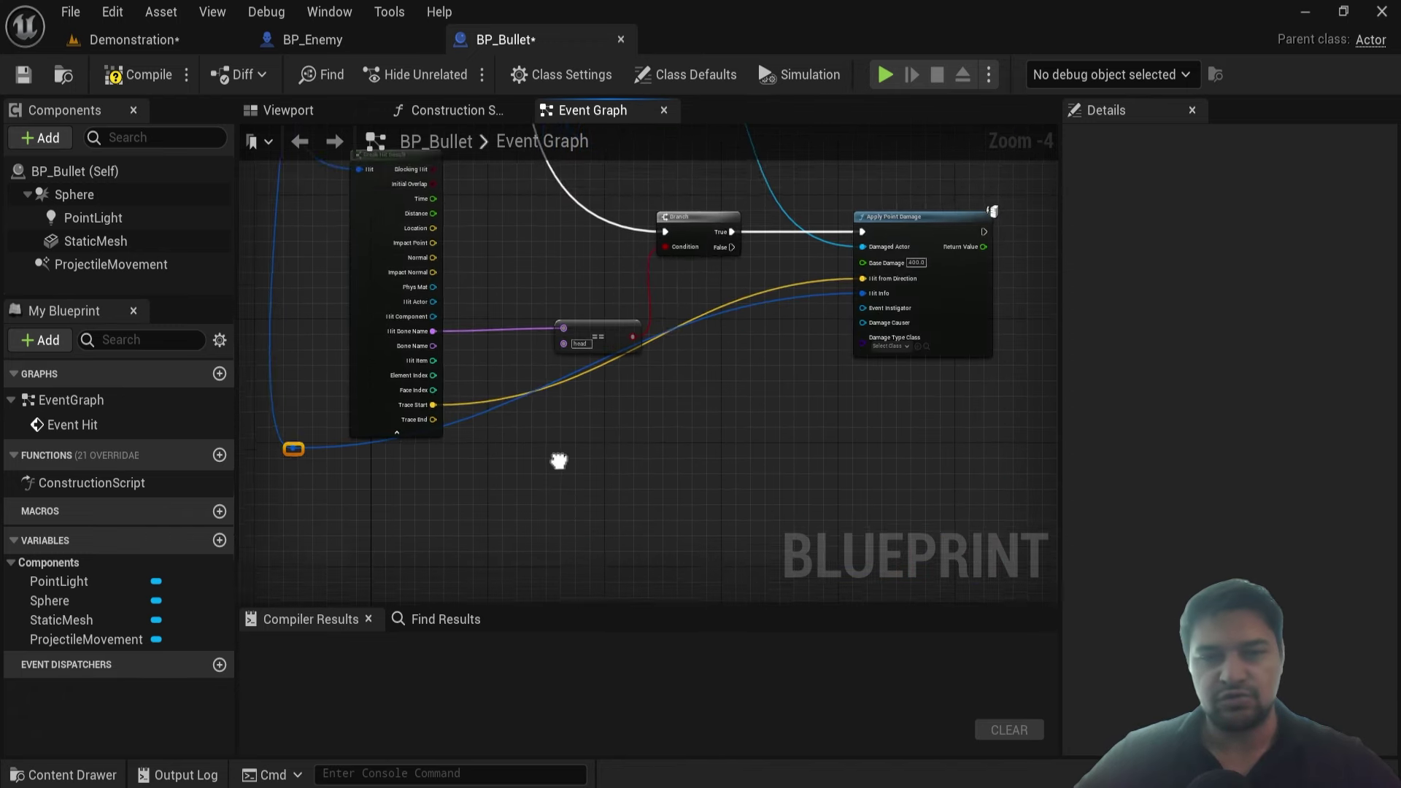
{"action": "left_click", "coordinate": [834, 272]}
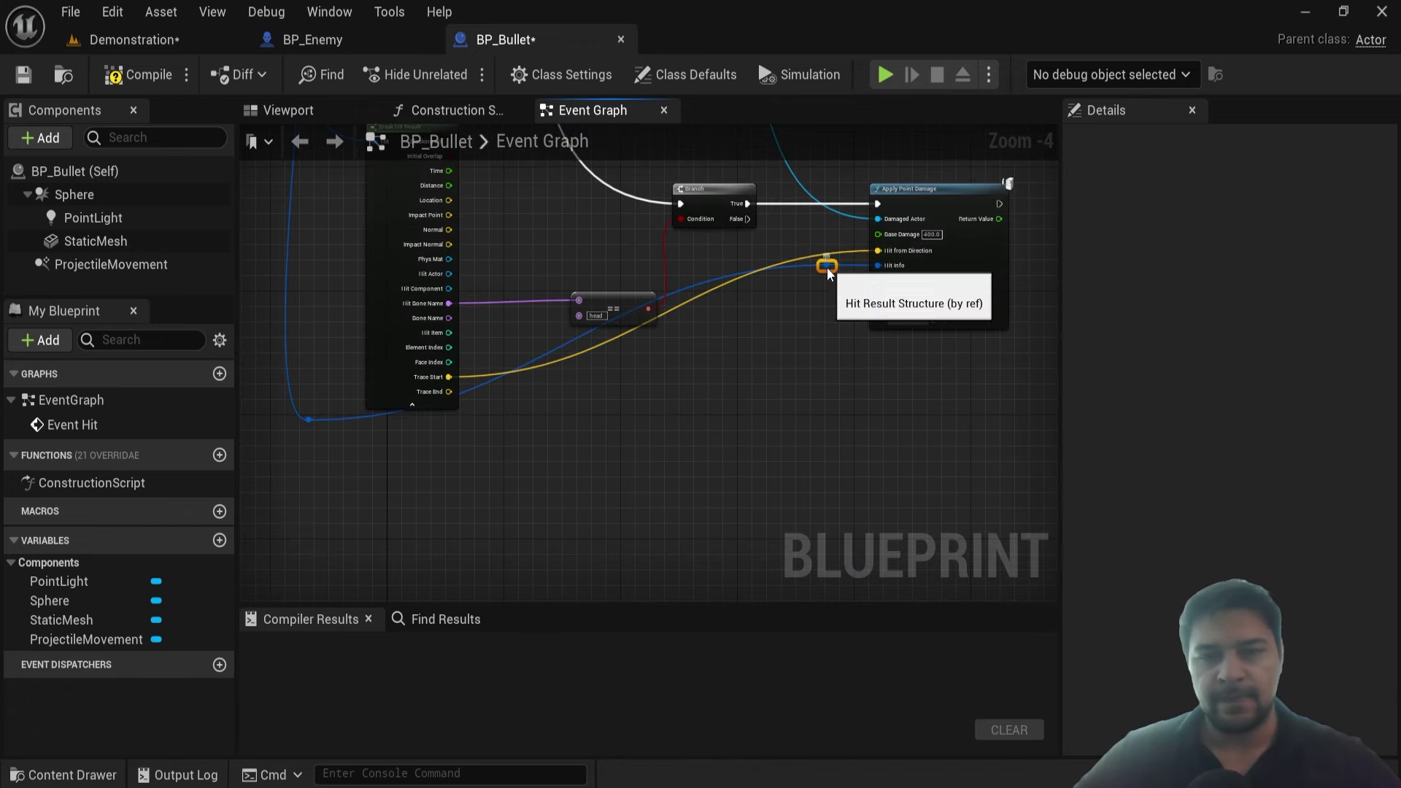
{"action": "left_click_drag", "start_coordinate": [832, 270], "coordinate": [831, 426]}
{"action": "scroll", "coordinate": [781, 461], "scroll_direction": "up", "scroll_amount": 3}
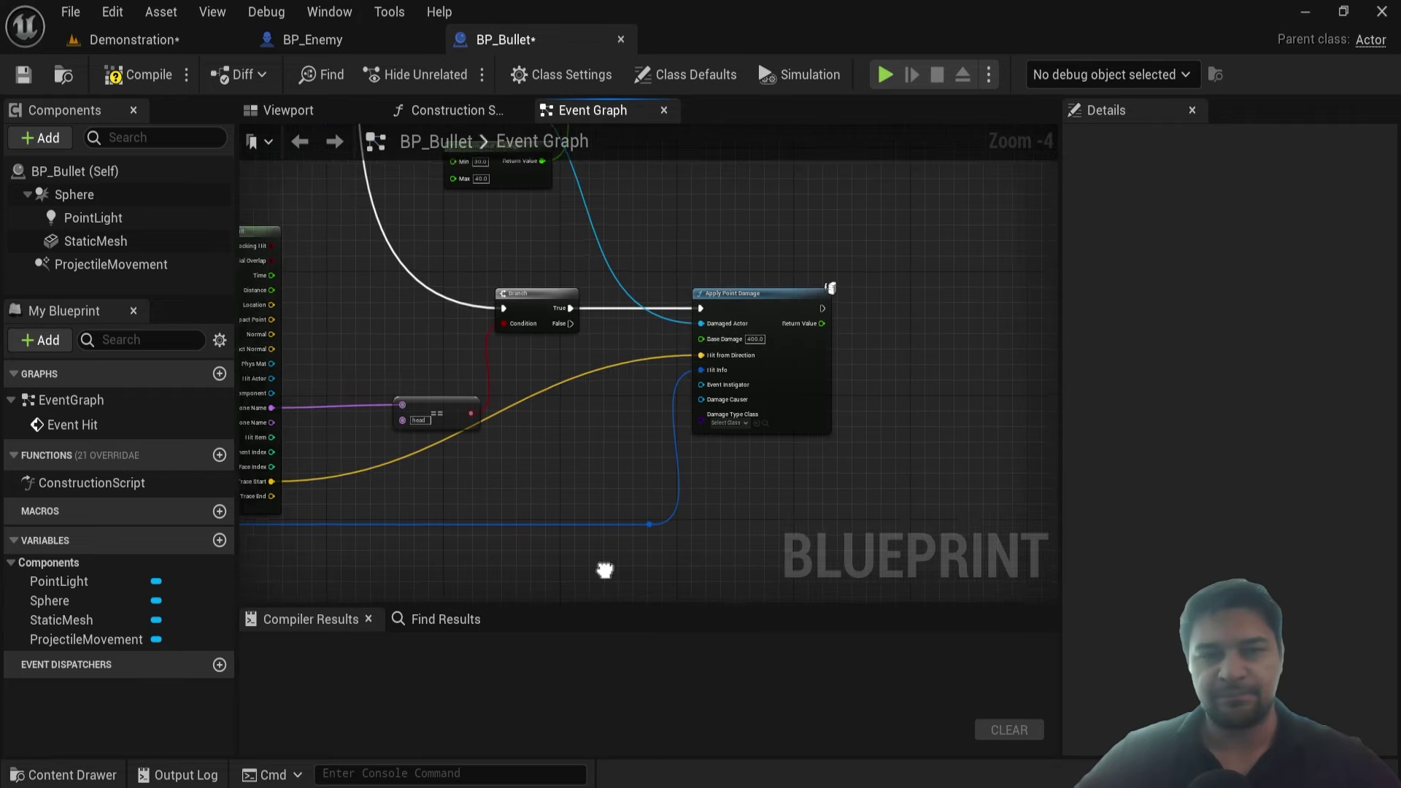
{"action": "scroll", "coordinate": [475, 452], "scroll_direction": "down", "scroll_amount": 2}
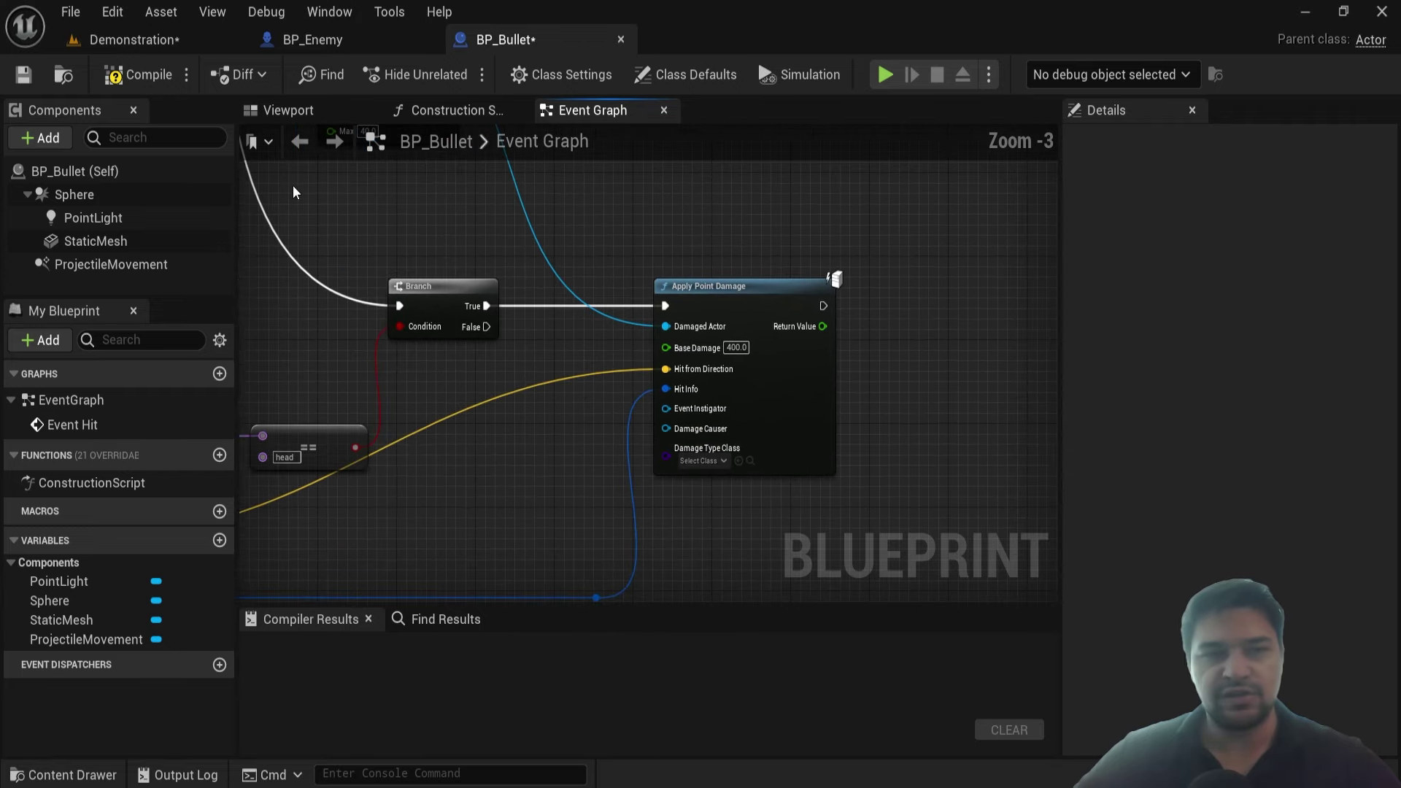
Compile and save BP_Bullet, then zoom out over its whole node network
{"action": "left_click", "coordinate": [146, 79]}
{"action": "left_click", "coordinate": [28, 81]}
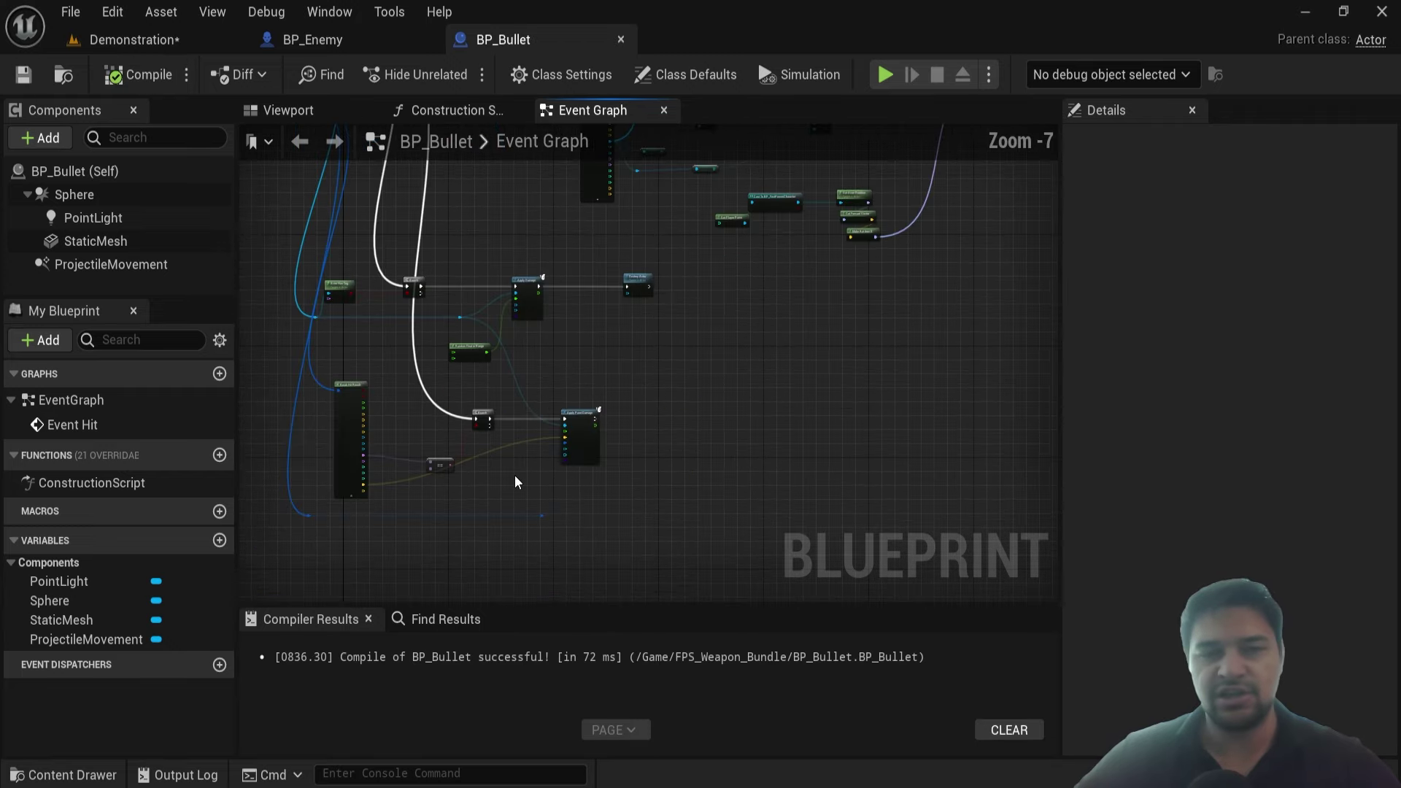
{"action": "right_click_drag", "start_coordinate": [719, 475], "coordinate": [774, 469]}
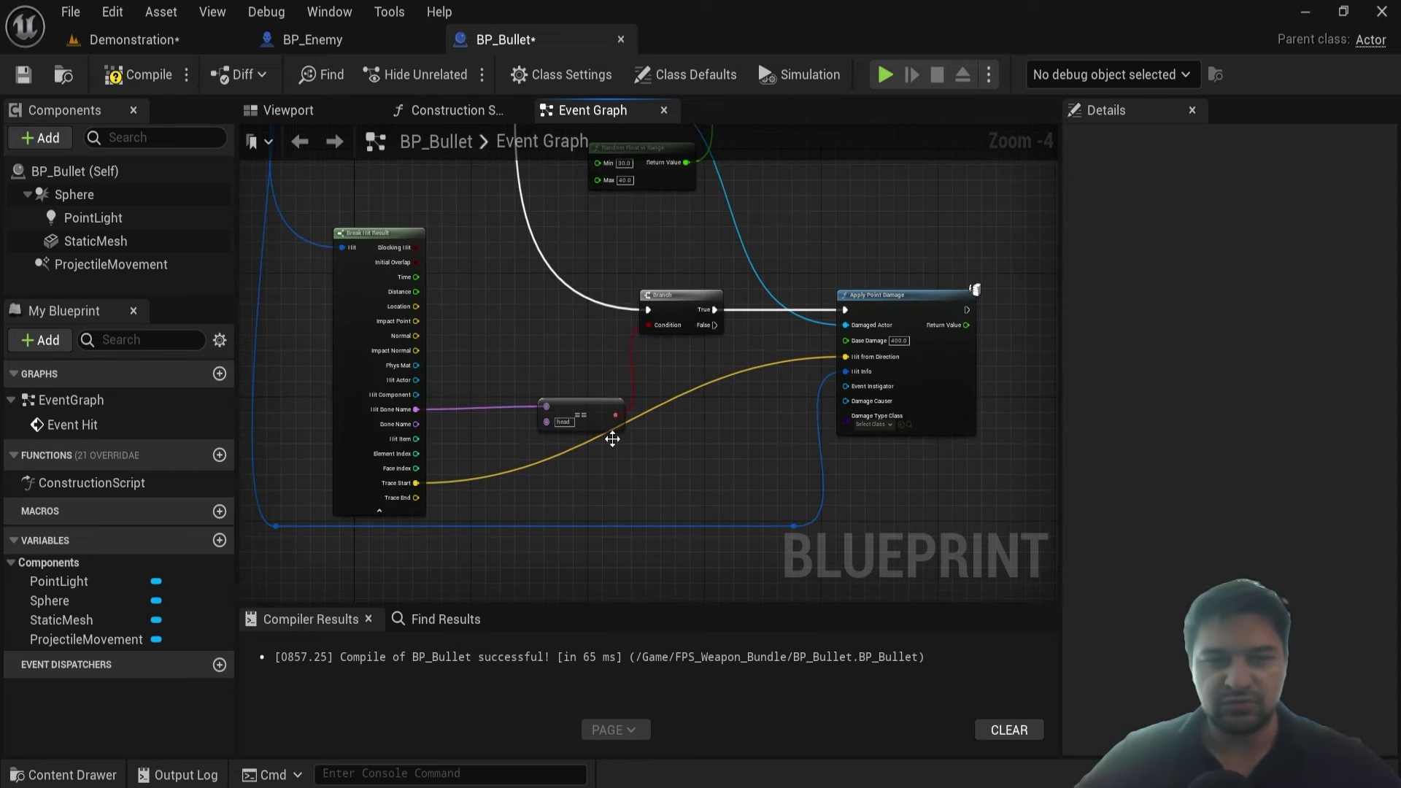
{"action": "scroll", "coordinate": [741, 386], "scroll_direction": "down", "scroll_amount": 2}
{"action": "right_click_drag", "start_coordinate": [741, 385], "coordinate": [536, 385]}
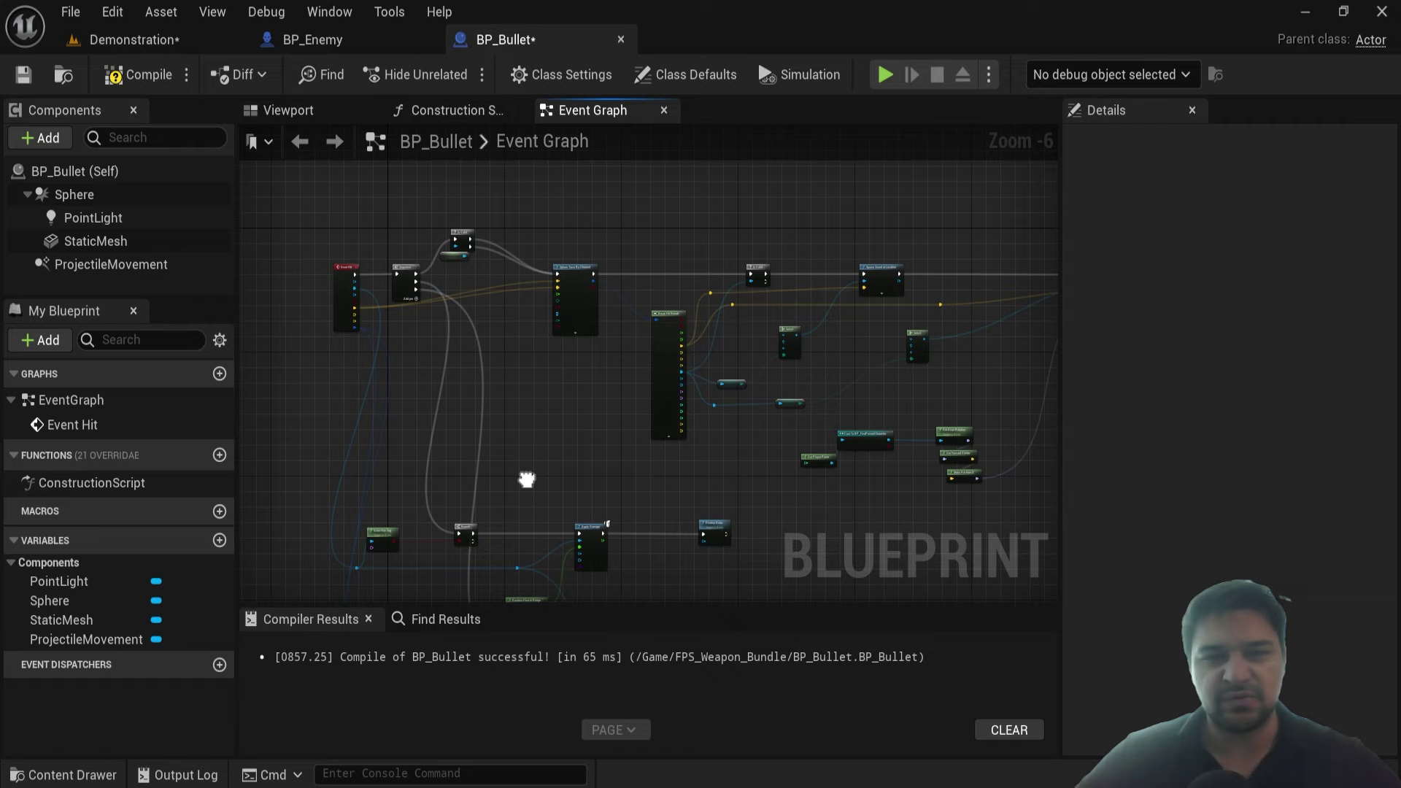
{"action": "scroll", "coordinate": [520, 296], "scroll_direction": "up", "scroll_amount": 3}
{"action": "scroll", "coordinate": [492, 282], "scroll_direction": "down", "scroll_amount": 2}
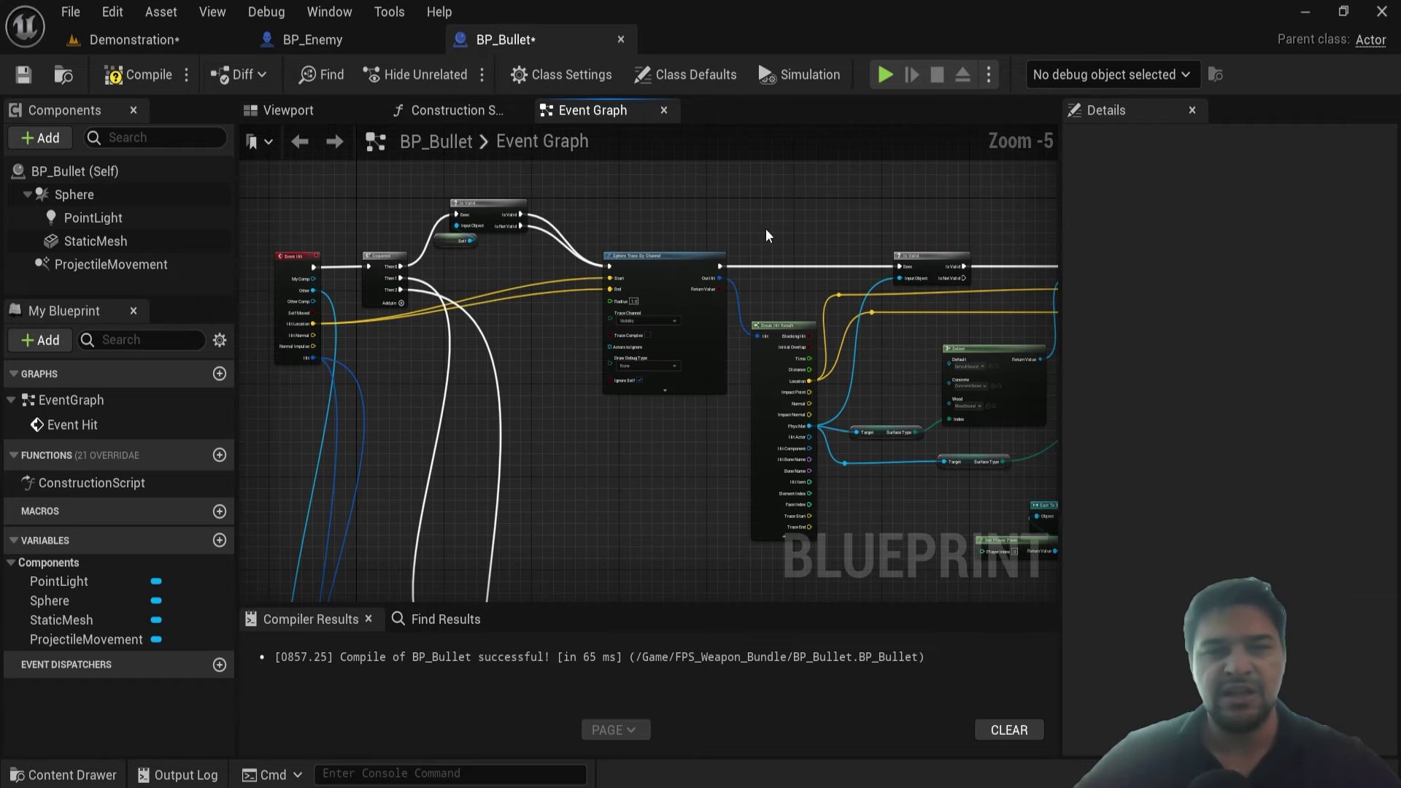
{"action": "scroll", "coordinate": [766, 235], "scroll_direction": "down", "scroll_amount": 1}
{"action": "right_click_drag", "start_coordinate": [766, 234], "coordinate": [658, 243]}
{"action": "scroll", "coordinate": [791, 330], "scroll_direction": "down", "scroll_amount": 3}
{"action": "right_click_drag", "start_coordinate": [791, 330], "coordinate": [791, 216]}
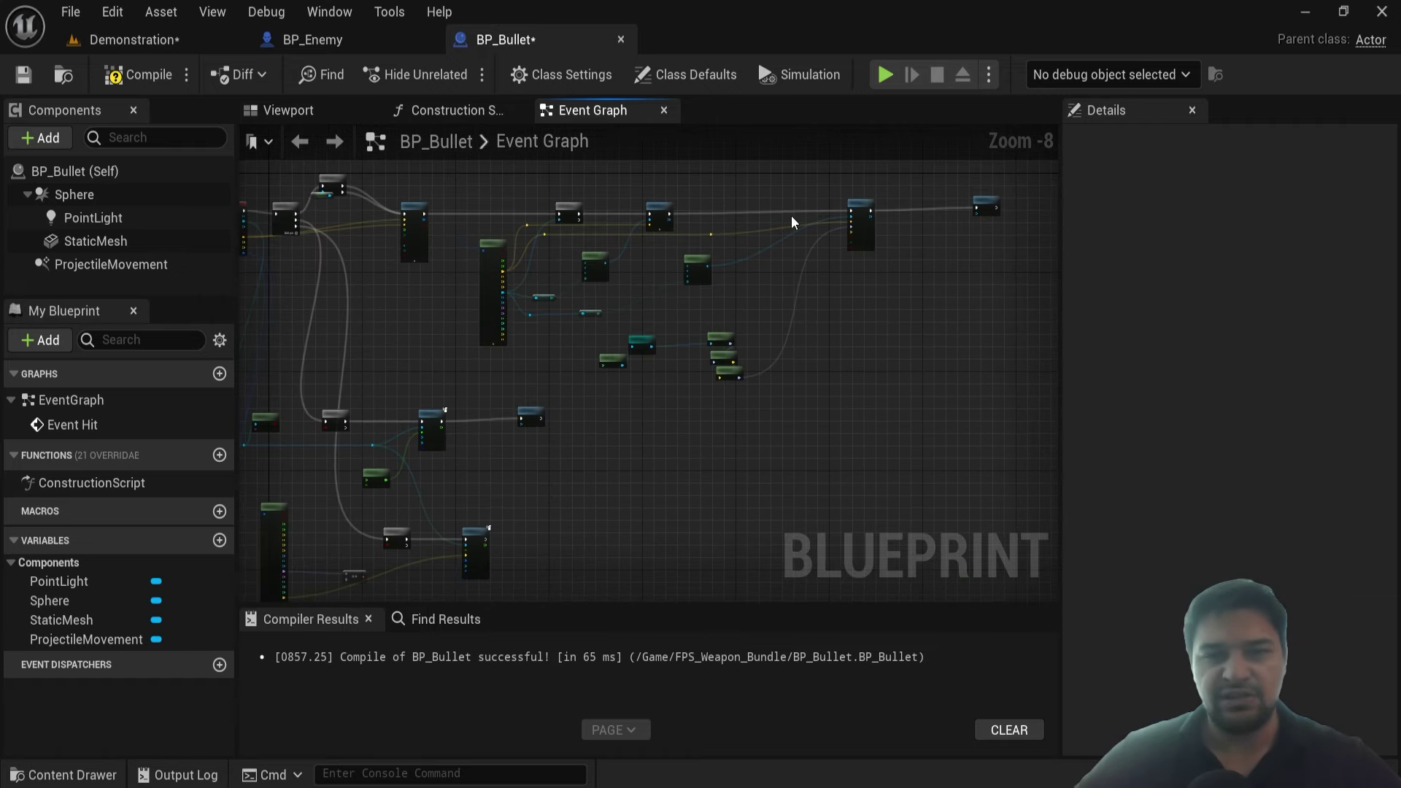
Box-select every node following Event Hit, leaving Event Hit unselected
{"action": "scroll", "coordinate": [591, 234], "scroll_direction": "up", "scroll_amount": 3}
{"action": "scroll", "coordinate": [576, 263], "scroll_direction": "up", "scroll_amount": 1}
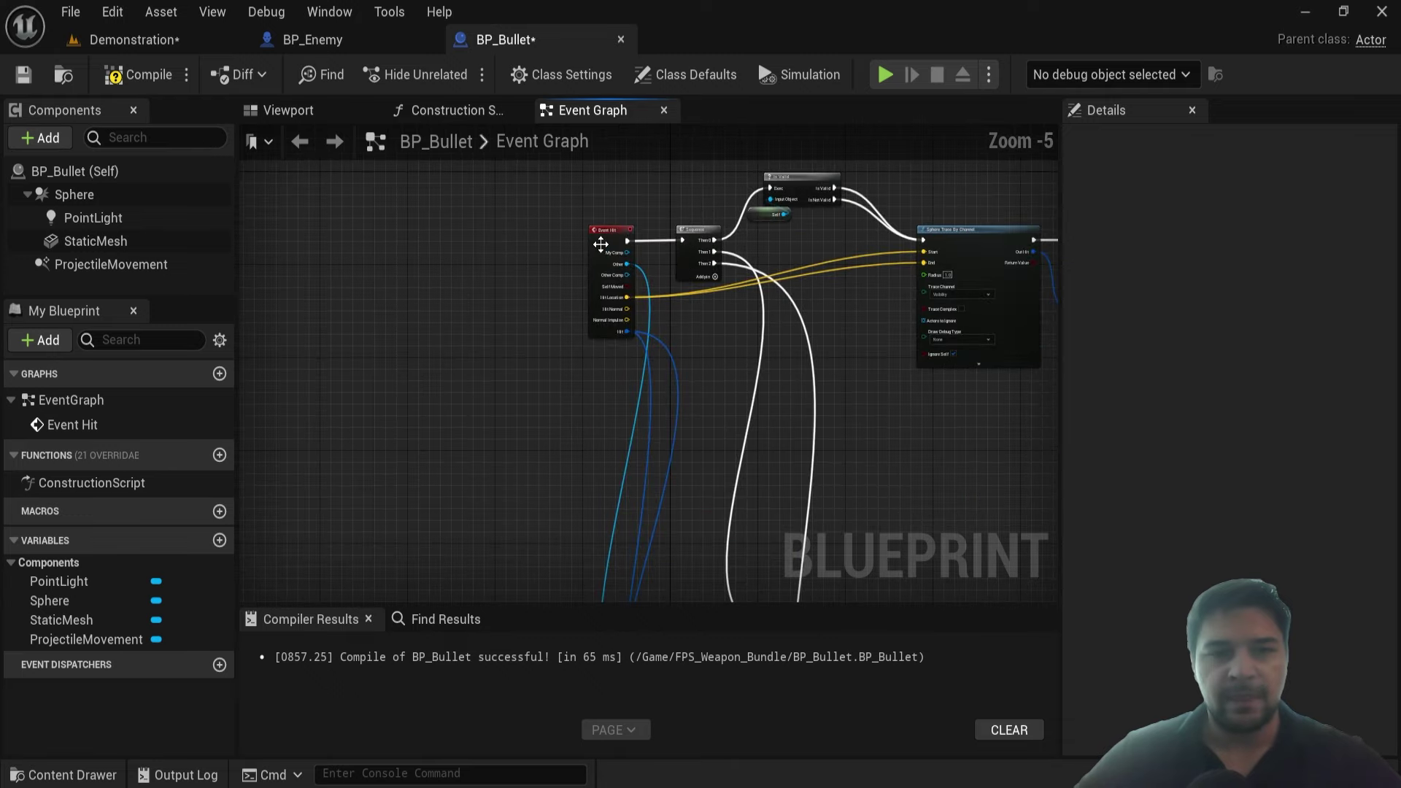
{"action": "left_click", "coordinate": [412, 241]}
{"action": "scroll", "coordinate": [585, 367], "scroll_direction": "down", "scroll_amount": 1}
{"action": "scroll", "coordinate": [646, 286], "scroll_direction": "down", "scroll_amount": 3}
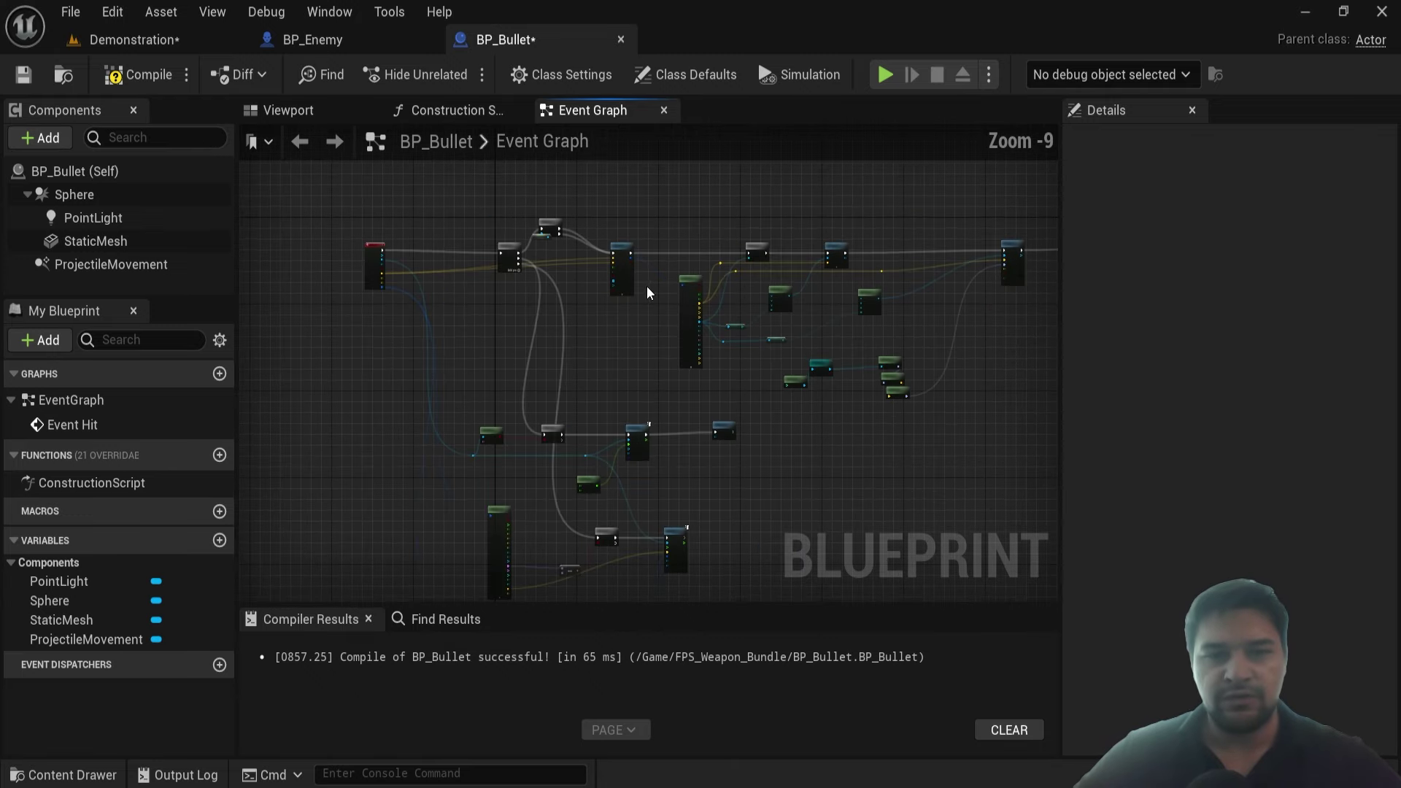
{"action": "scroll", "coordinate": [795, 219], "scroll_direction": "down", "scroll_amount": 3}
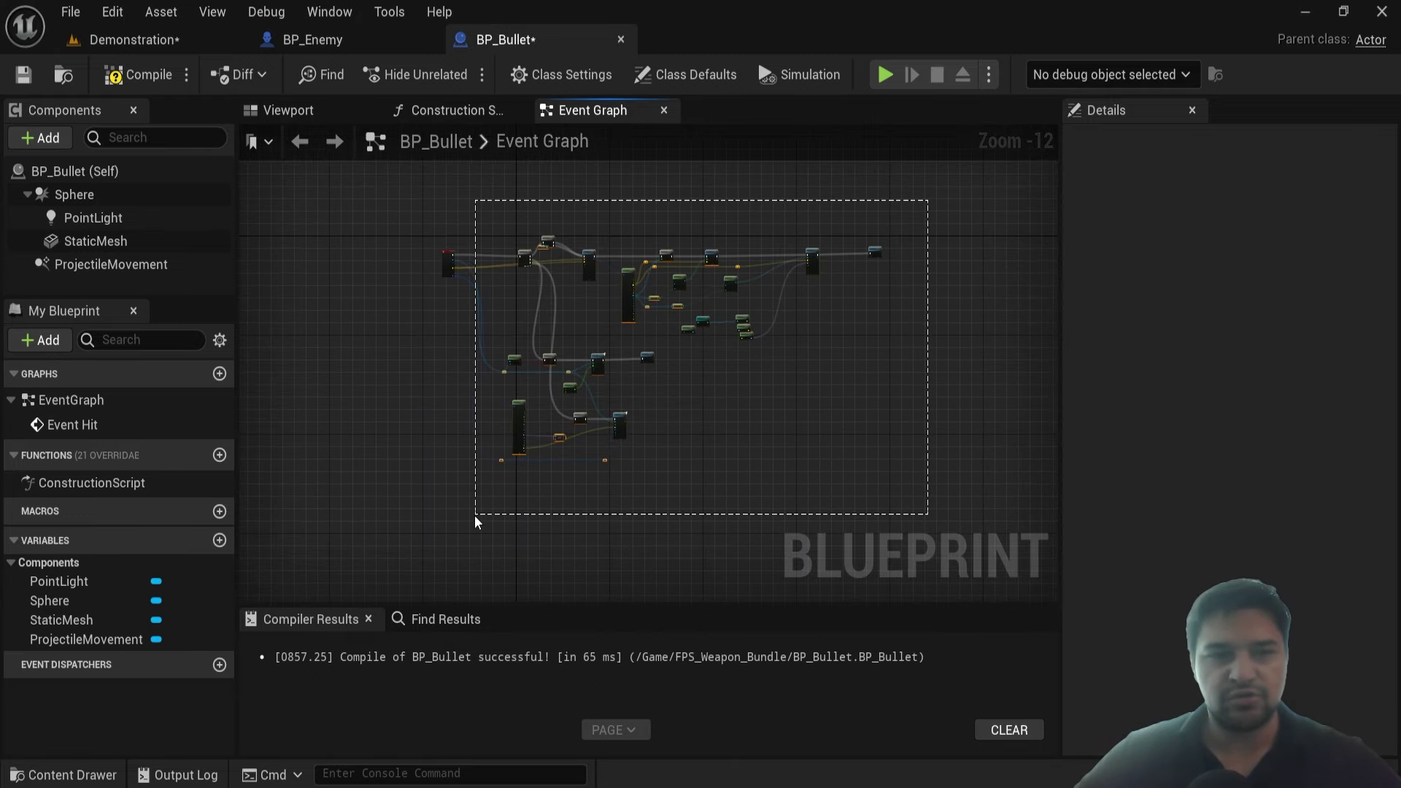
{"action": "left_click_drag", "start_coordinate": [927, 211], "coordinate": [474, 515]}
{"action": "scroll", "coordinate": [505, 433], "scroll_direction": "up", "scroll_amount": 3}
{"action": "scroll", "coordinate": [504, 434], "scroll_direction": "up", "scroll_amount": 3}
Collapse the selected post-hit nodes into a single collapsed graph node
{"action": "scroll", "coordinate": [582, 269], "scroll_direction": "up", "scroll_amount": 4}
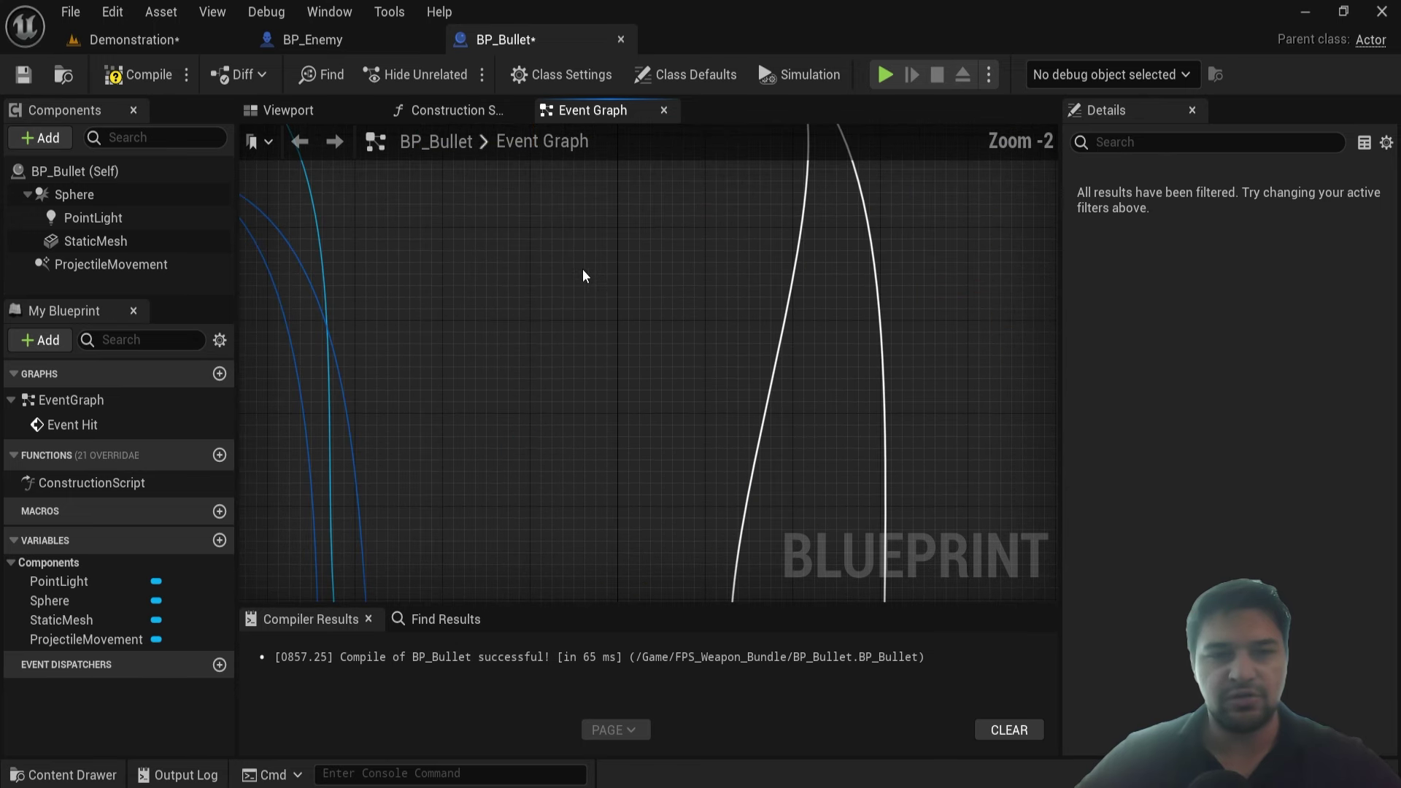
{"action": "right_click_drag", "start_coordinate": [582, 269], "coordinate": [600, 305]}
{"action": "right_click", "coordinate": [650, 272]}
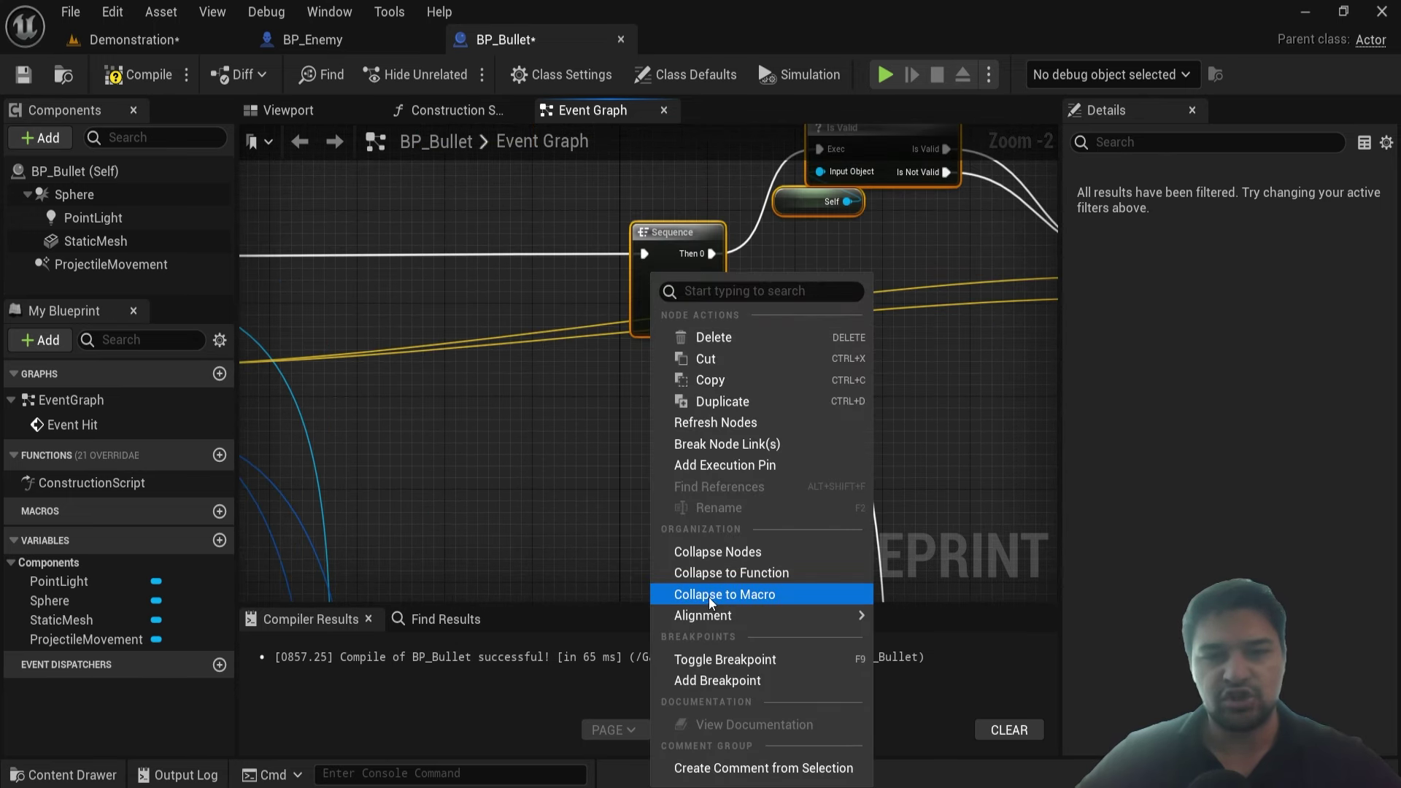
{"action": "left_click", "coordinate": [735, 550]}
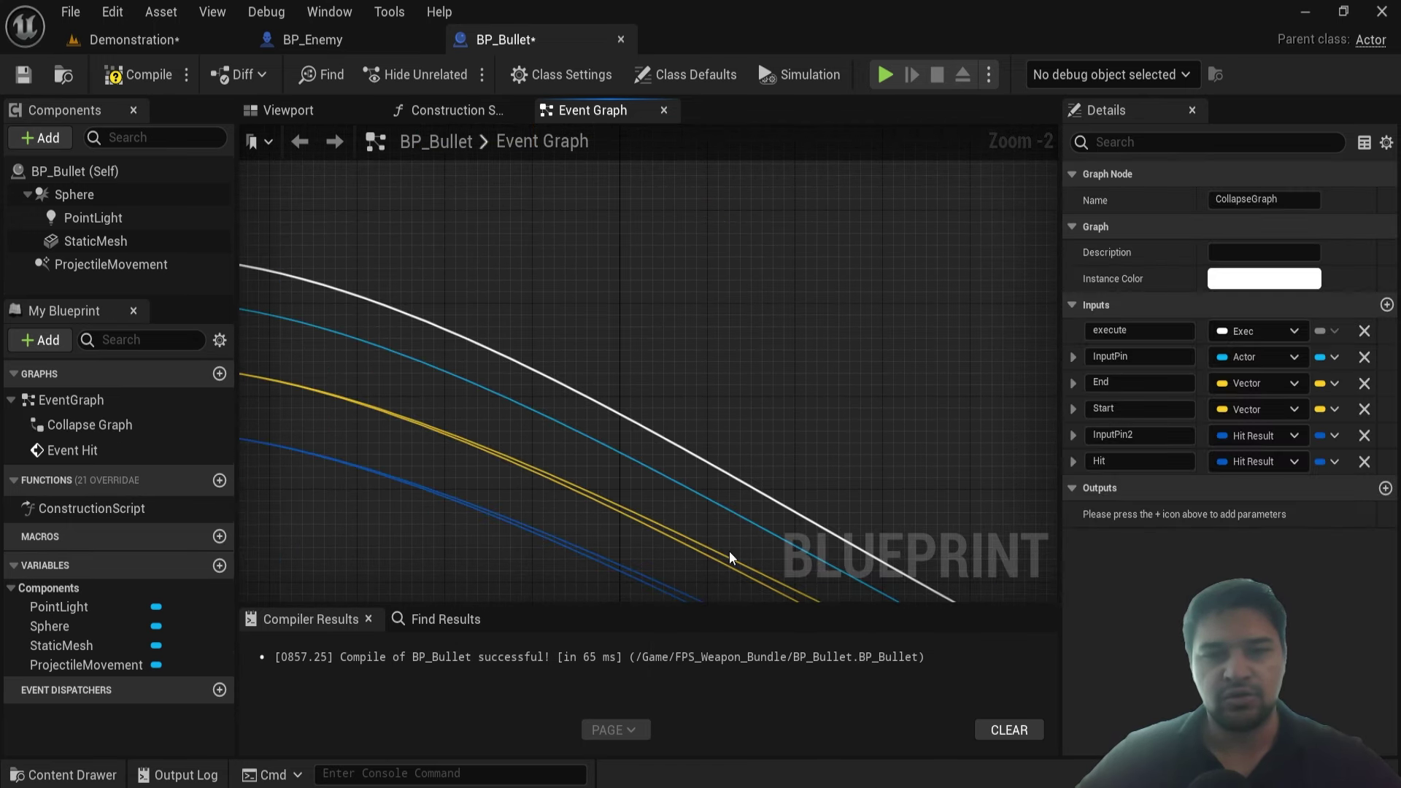
{"action": "scroll", "coordinate": [711, 391], "scroll_direction": "down", "scroll_amount": 5}
{"action": "scroll", "coordinate": [794, 411], "scroll_direction": "up", "scroll_amount": 2}
{"action": "mouse_move", "coordinate": [795, 412]}
{"action": "right_mouse_down"}
{"action": "mouse_move", "coordinate": [379, 269]}
{"action": "mouse_move", "coordinate": [706, 309]}
{"action": "right_mouse_up"}
{"action": "scroll", "coordinate": [778, 235], "scroll_direction": "up", "scroll_amount": 3}
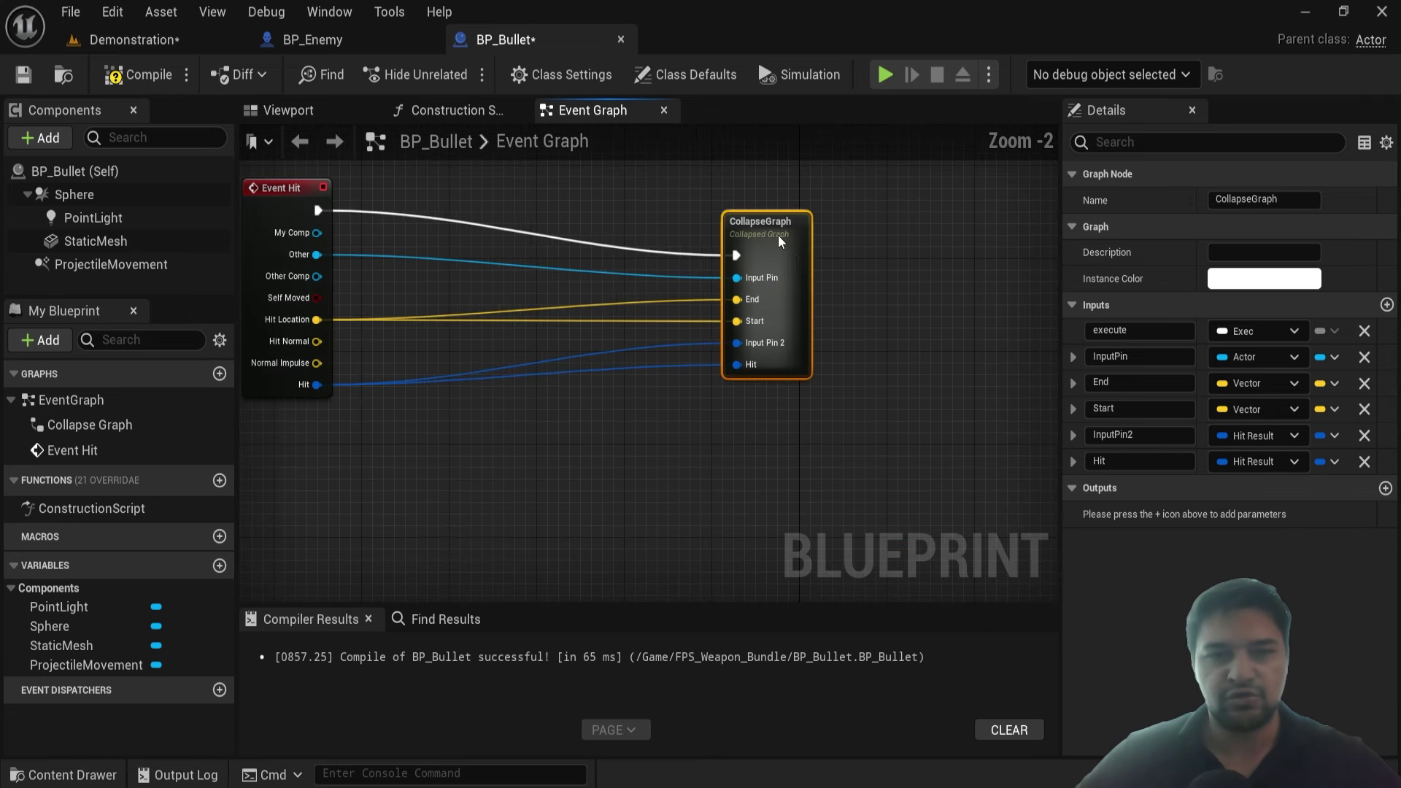
{"action": "right_click_drag", "start_coordinate": [778, 235], "coordinate": [576, 211]}
Compile BP_Bullet and rename the collapsed node HitInformation
{"action": "key", "text": "ctrl+s"}
{"action": "key", "text": "F2"}
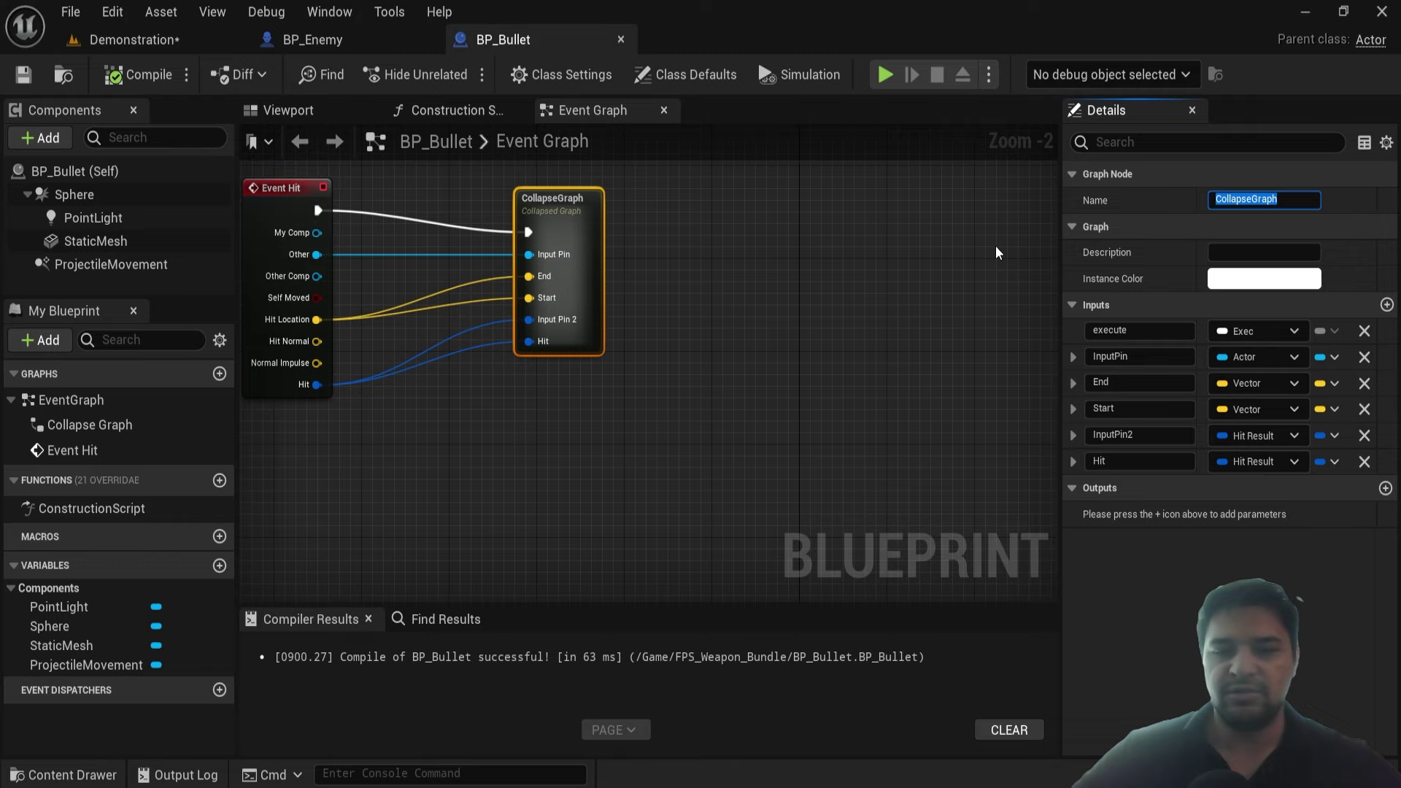
{"action": "type", "text": "Hit"}
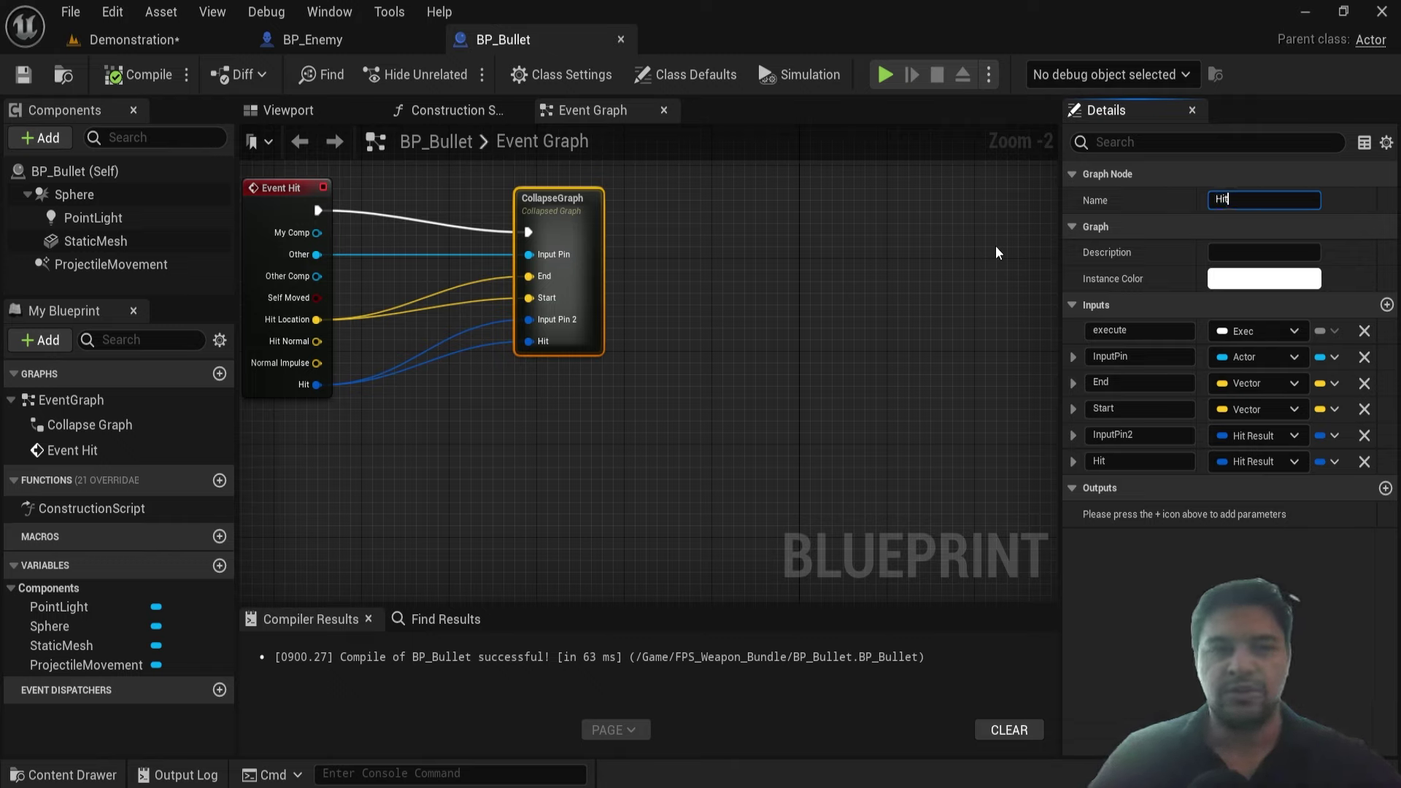
{"action": "type", "text": "on"}
{"action": "key", "text": "Return"}
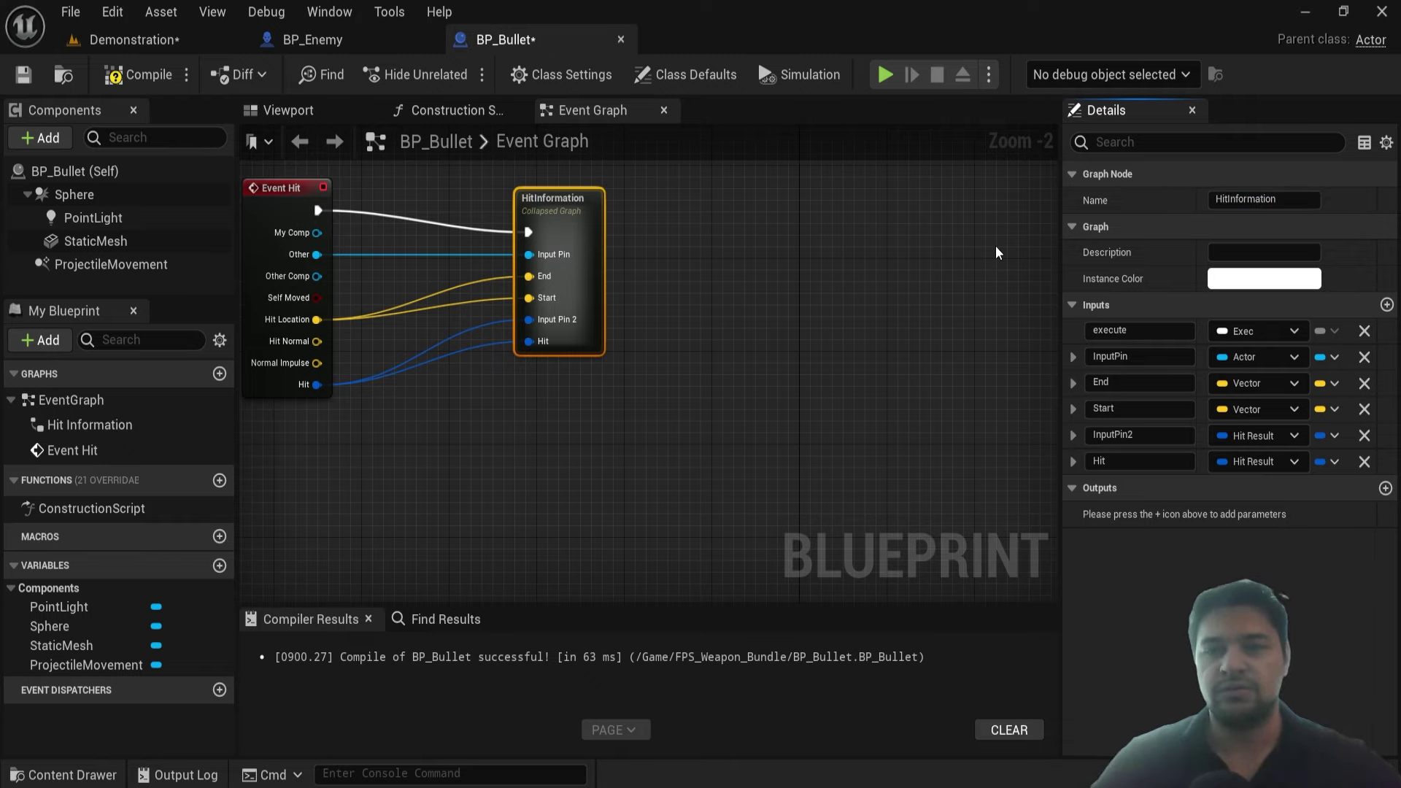
Inspect the nodes following Event AnyDamage in BP_Enemy
{"action": "left_click", "coordinate": [369, 41]}
{"action": "scroll", "coordinate": [545, 394], "scroll_direction": "up", "scroll_amount": 2}
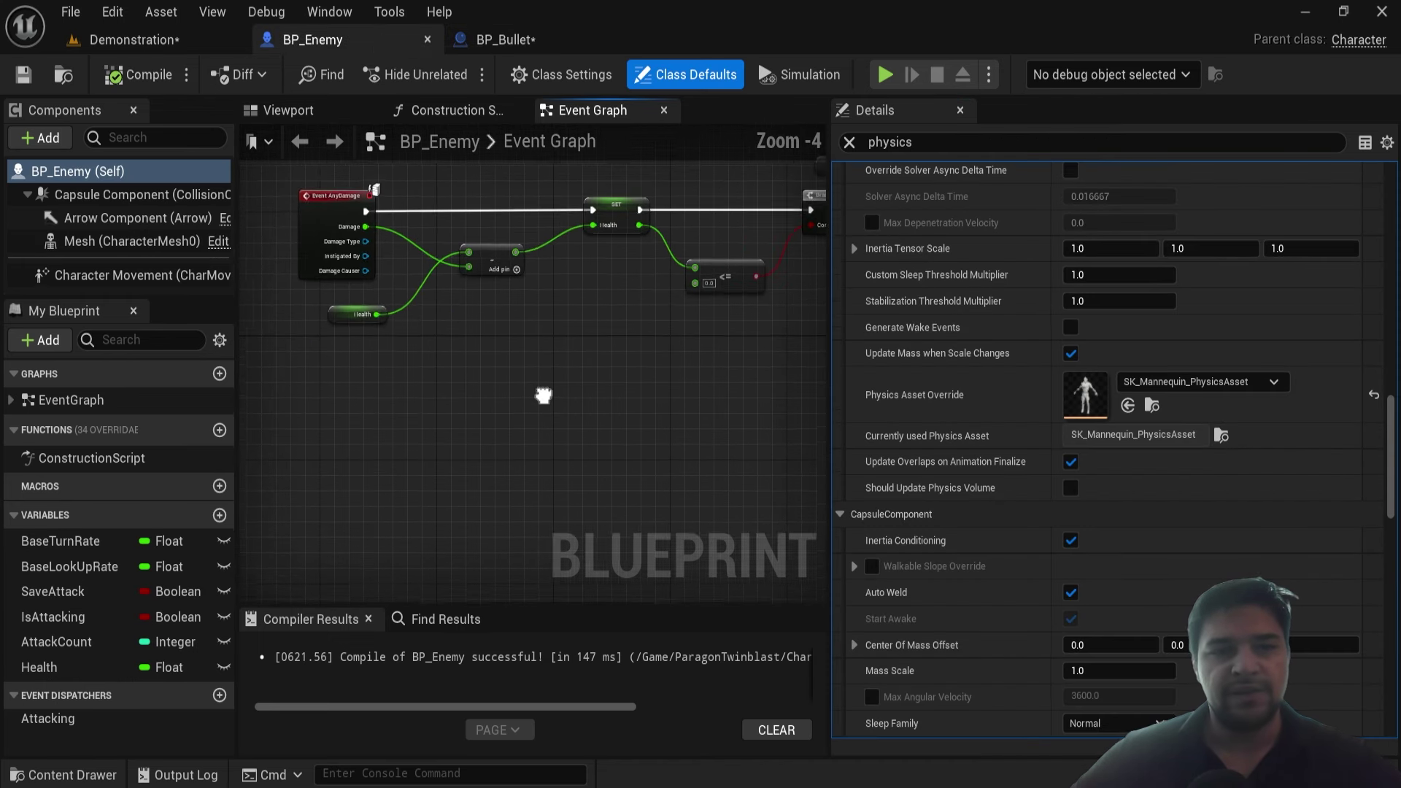
{"action": "scroll", "coordinate": [525, 365], "scroll_direction": "up", "scroll_amount": 1}
{"action": "scroll", "coordinate": [496, 350], "scroll_direction": "up", "scroll_amount": 1}
{"action": "scroll", "coordinate": [793, 338], "scroll_direction": "up", "scroll_amount": 1}
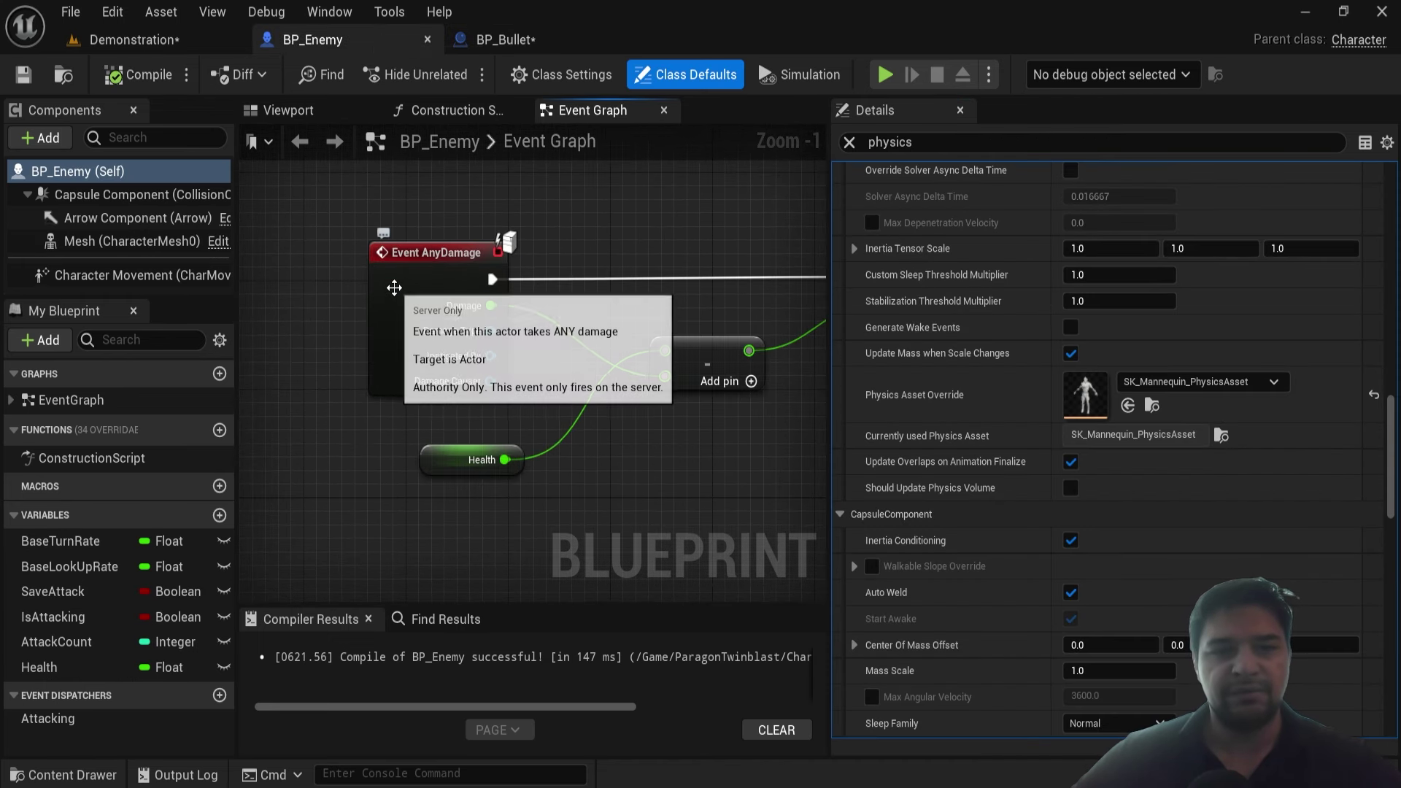
{"action": "scroll", "coordinate": [401, 463], "scroll_direction": "down", "scroll_amount": 2}
{"action": "mouse_move", "coordinate": [400, 462]}
{"action": "right_mouse_down"}
{"action": "mouse_move", "coordinate": [327, 441]}
{"action": "mouse_move", "coordinate": [552, 469]}
{"action": "mouse_move", "coordinate": [662, 378]}
{"action": "right_mouse_up"}
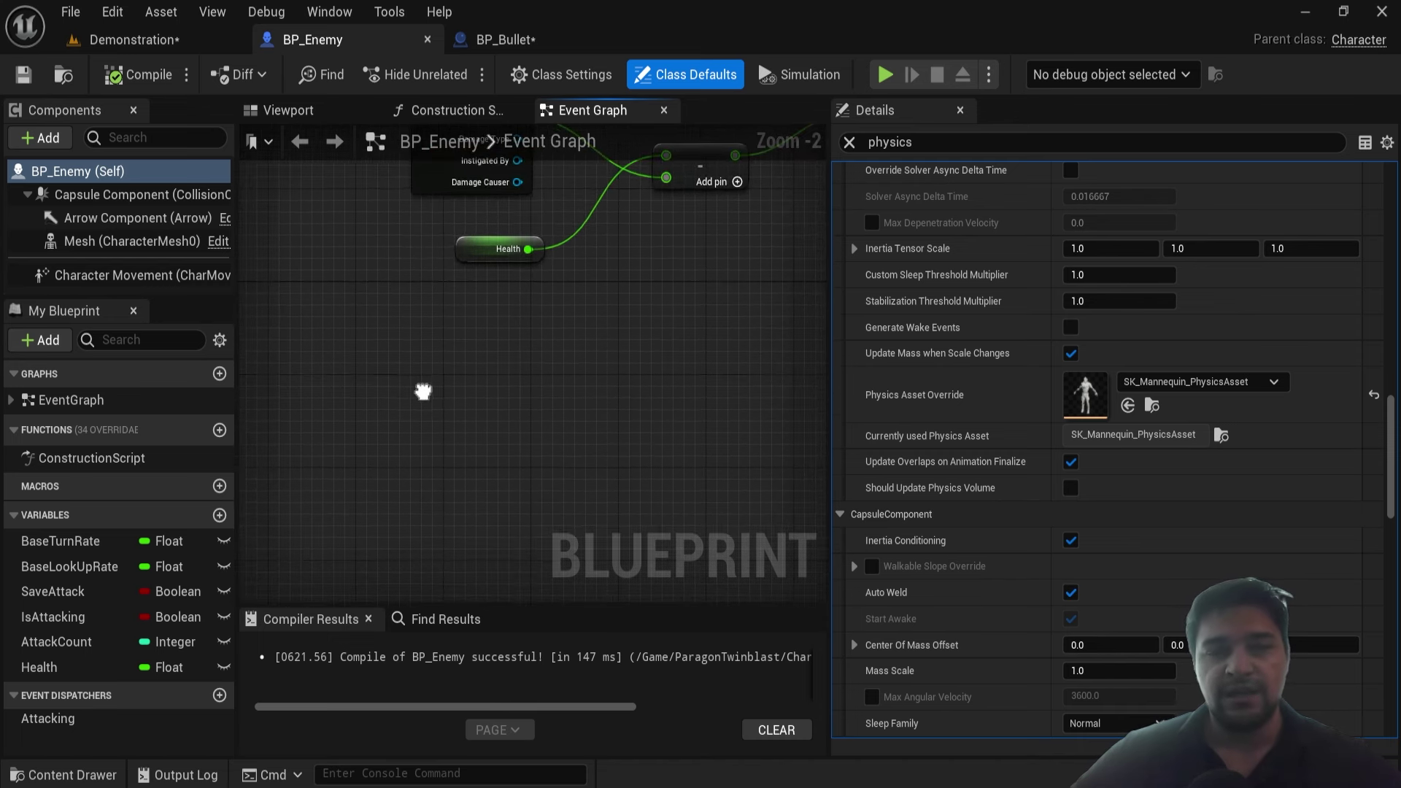
{"action": "right_click_drag", "start_coordinate": [440, 475], "coordinate": [419, 384]}
Open HitInformation in BP_Bullet and connect Destroy Actor's execution to the Outputs node
{"action": "left_click", "coordinate": [510, 39]}
{"action": "double_click", "coordinate": [564, 222]}
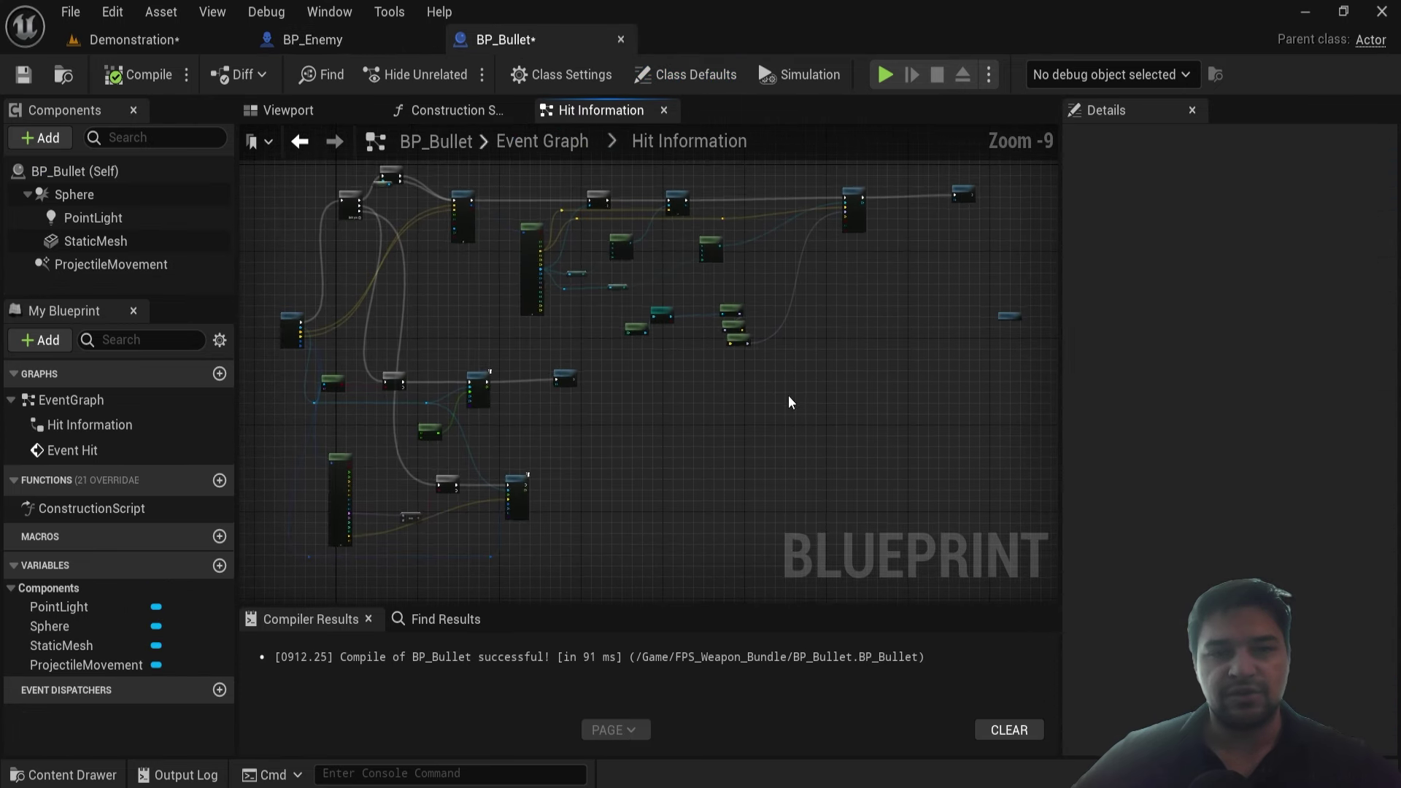
{"action": "scroll", "coordinate": [637, 362], "scroll_direction": "up", "scroll_amount": 3}
{"action": "right_click_drag", "start_coordinate": [637, 362], "coordinate": [639, 312]}
{"action": "scroll", "coordinate": [738, 457], "scroll_direction": "down", "scroll_amount": 1}
{"action": "scroll", "coordinate": [735, 346], "scroll_direction": "up", "scroll_amount": 5}
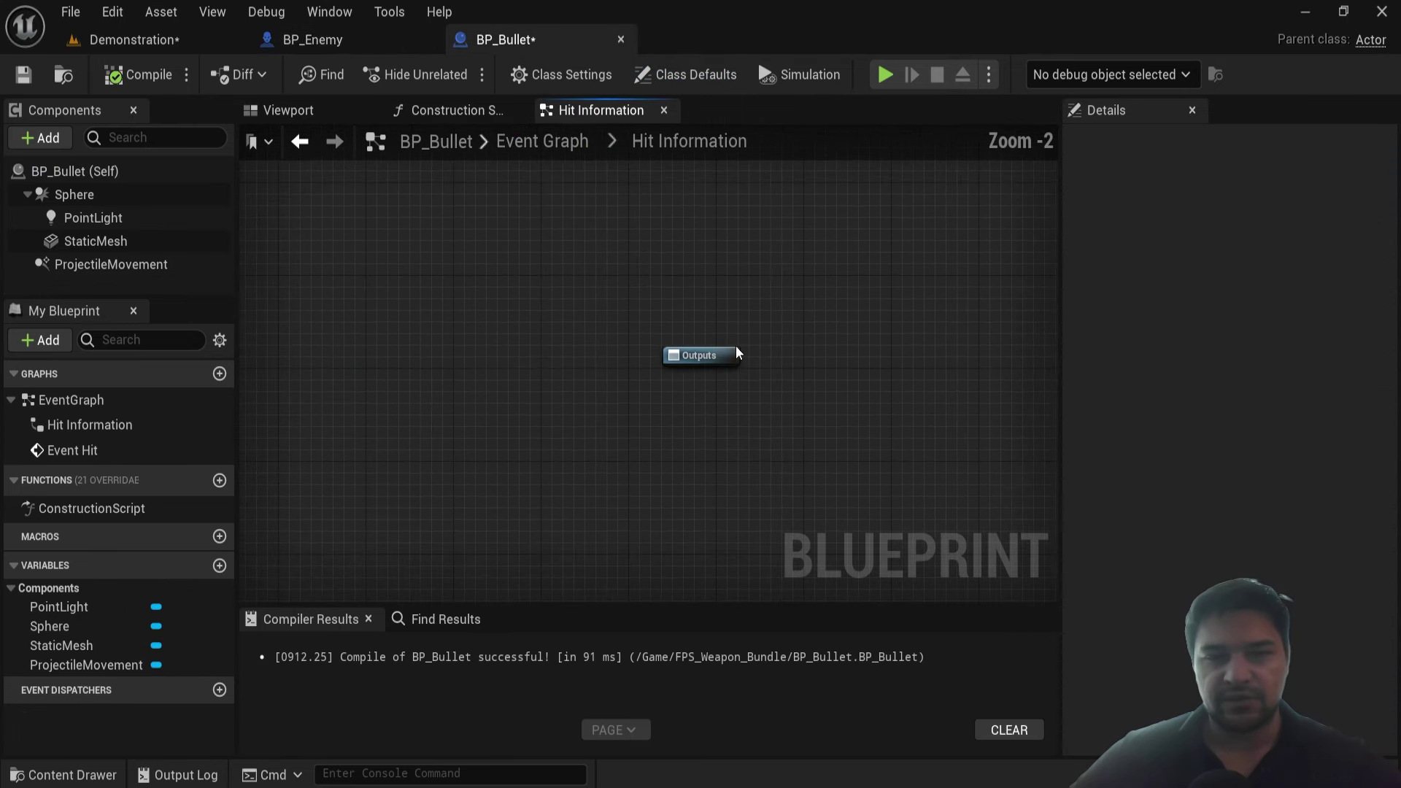
{"action": "left_click_drag", "start_coordinate": [735, 353], "coordinate": [730, 90]}
{"action": "right_click_drag", "start_coordinate": [730, 90], "coordinate": [725, 392]}
{"action": "left_click_drag", "start_coordinate": [725, 391], "coordinate": [740, 418]}
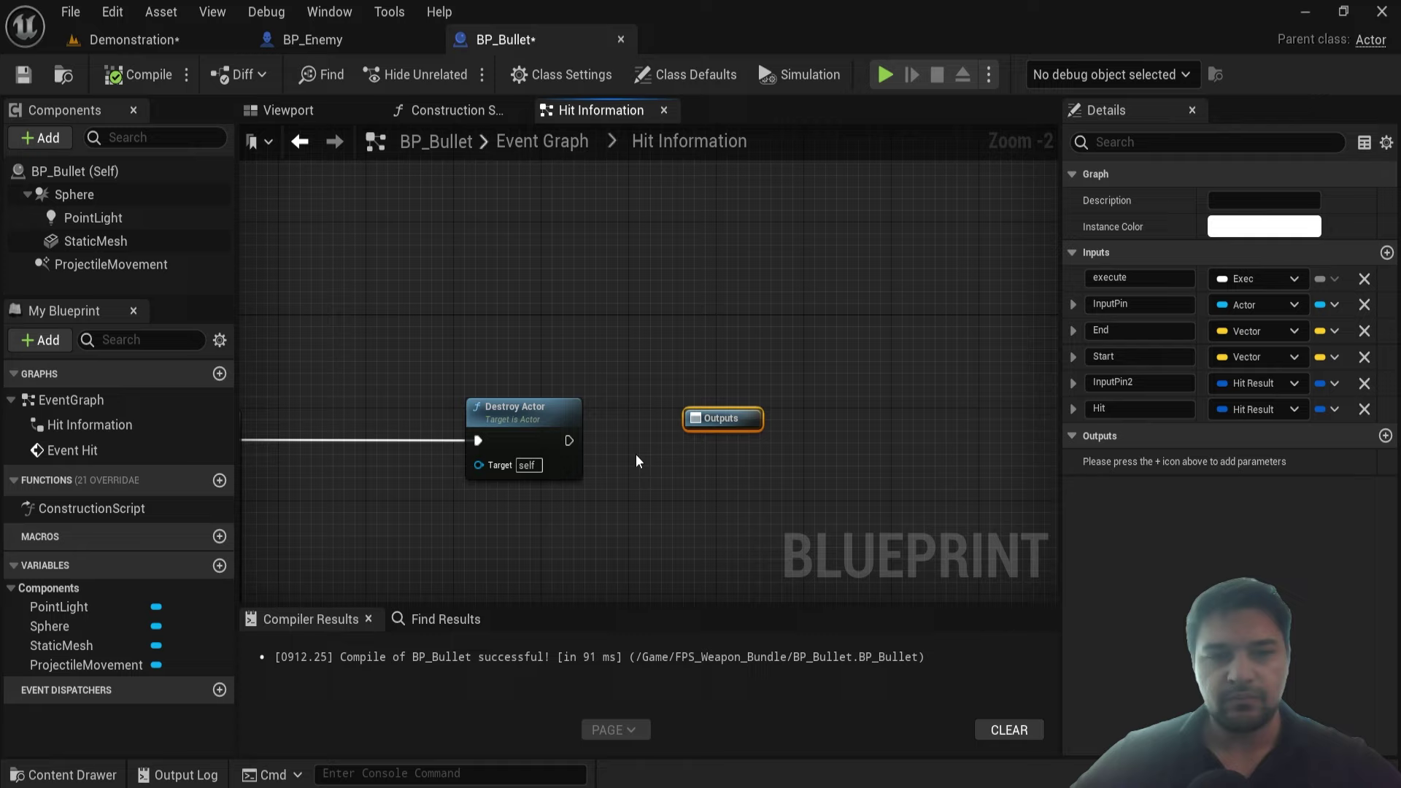
{"action": "left_click_drag", "start_coordinate": [569, 440], "coordinate": [708, 415]}
Review the Branch-gated Apply Point Damage and Random Float in Range nodes inside
{"action": "scroll", "coordinate": [732, 429], "scroll_direction": "down", "scroll_amount": 2}
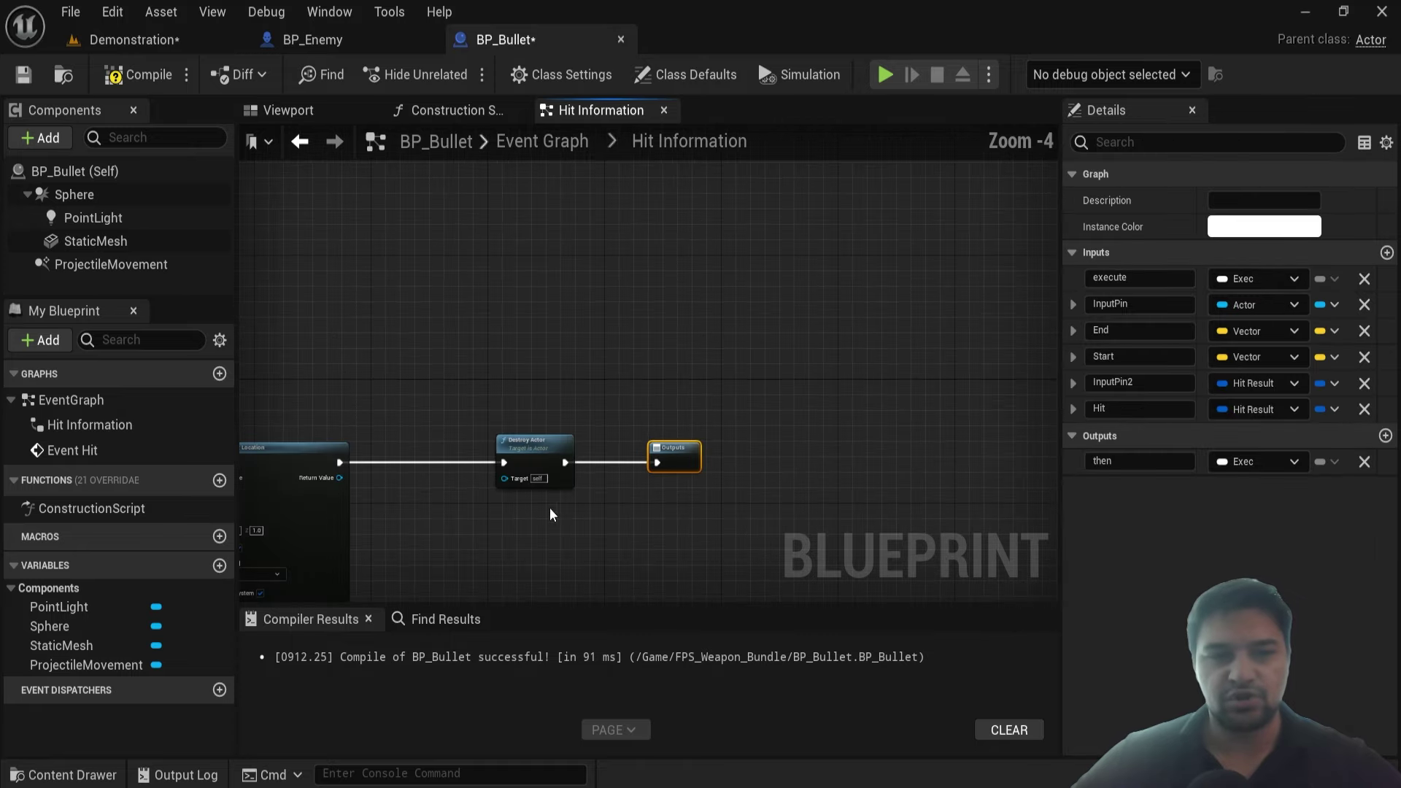
{"action": "right_click_drag", "start_coordinate": [549, 506], "coordinate": [761, 407]}
{"action": "scroll", "coordinate": [760, 407], "scroll_direction": "up", "scroll_amount": 2}
{"action": "right_click_drag", "start_coordinate": [485, 388], "coordinate": [774, 351]}
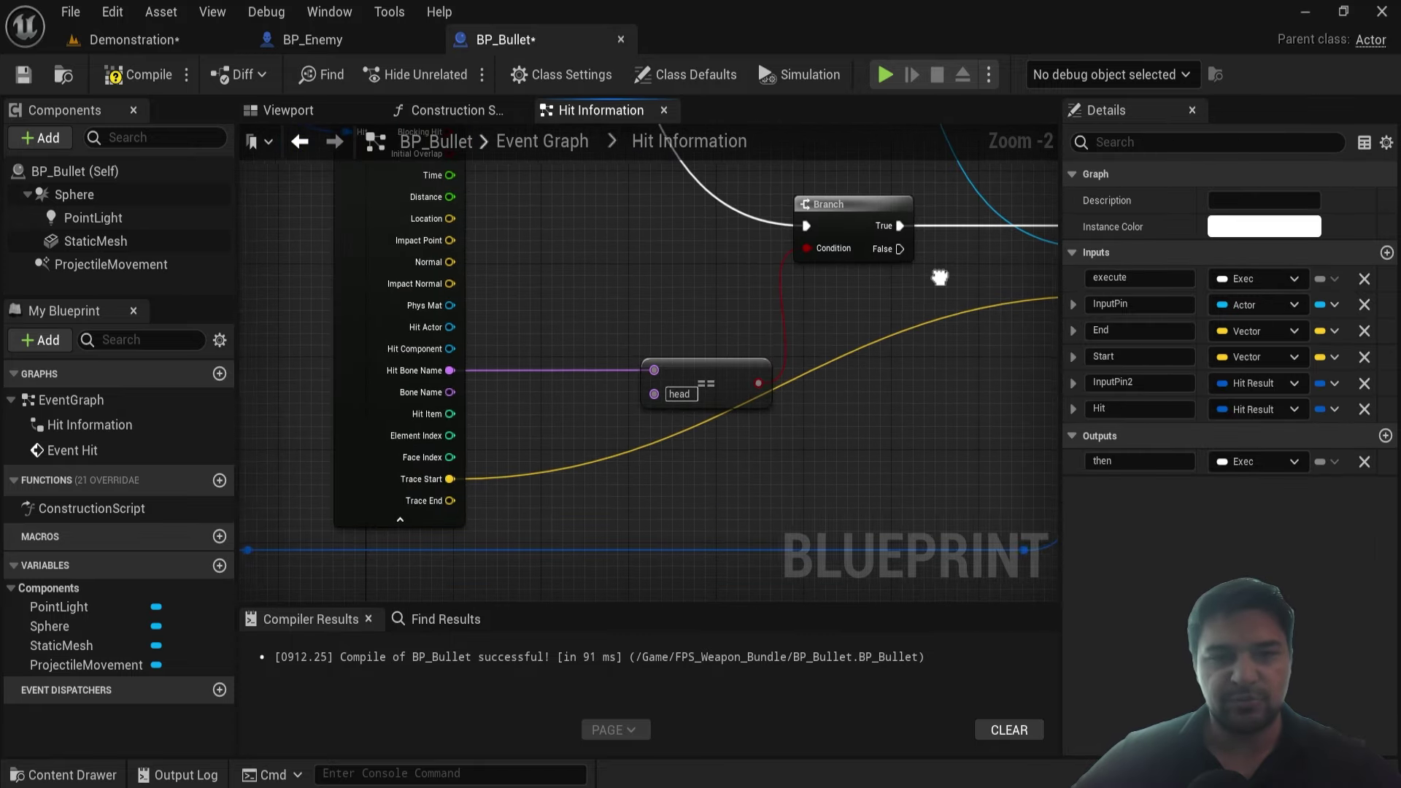
{"action": "scroll", "coordinate": [750, 353], "scroll_direction": "up", "scroll_amount": 2}
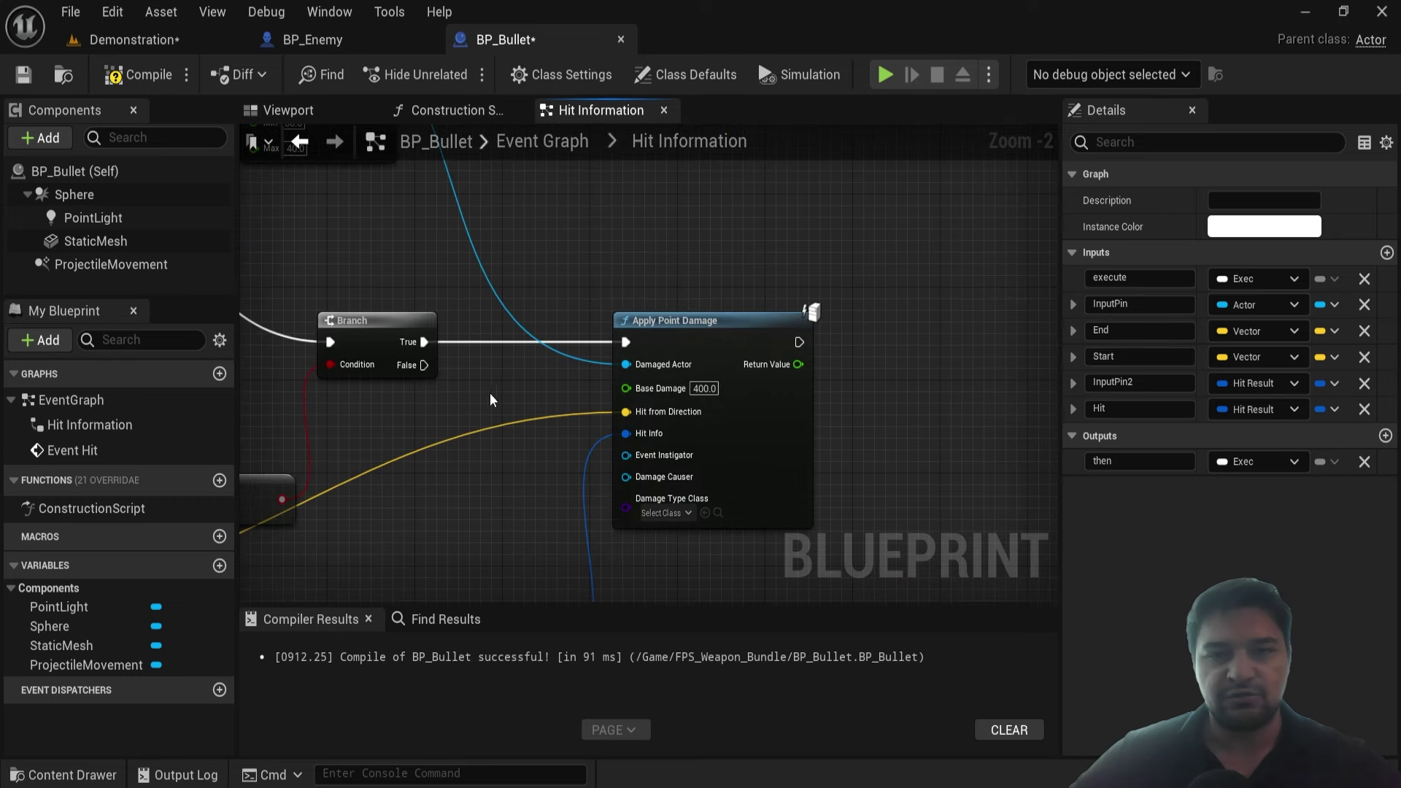
{"action": "right_click_drag", "start_coordinate": [685, 218], "coordinate": [671, 302]}
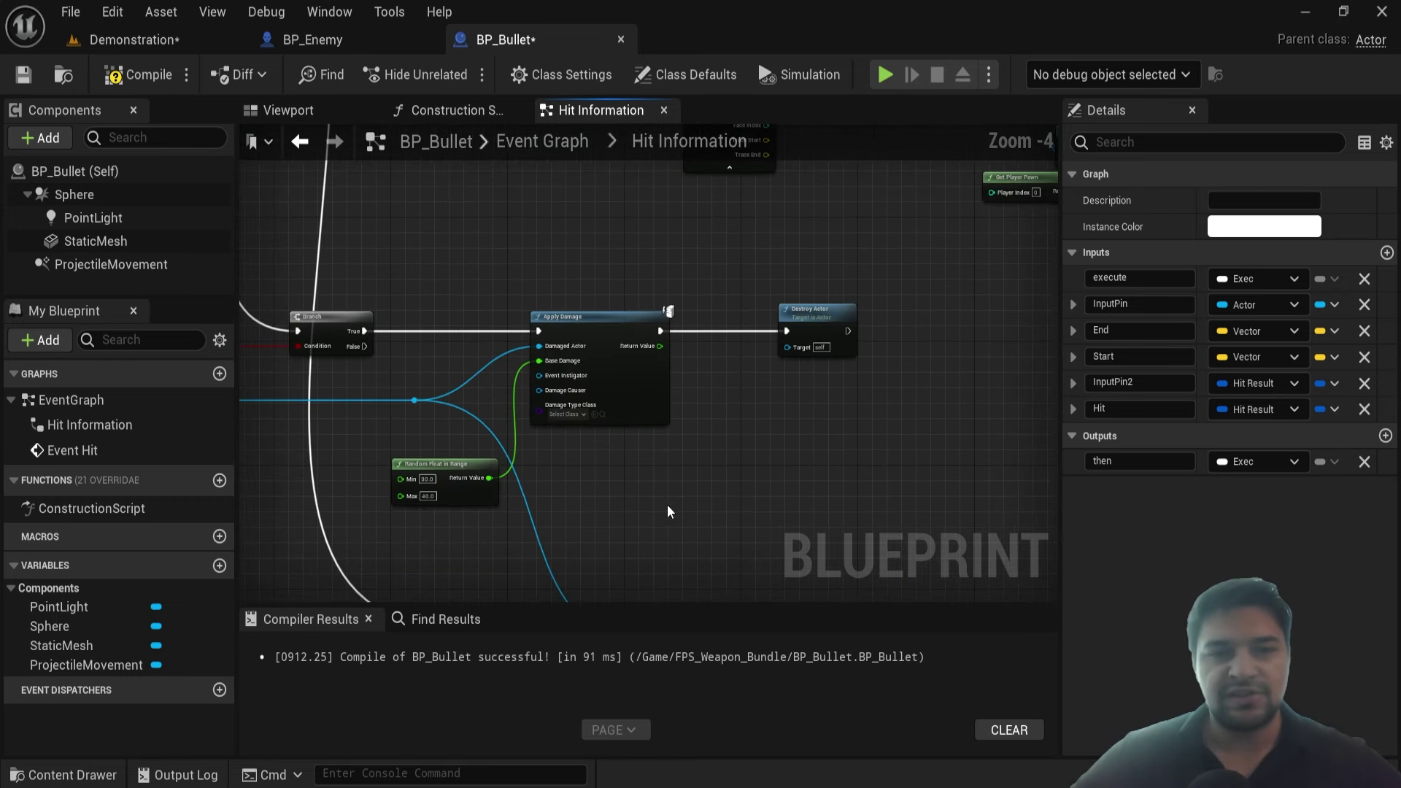
{"action": "scroll", "coordinate": [621, 400], "scroll_direction": "up", "scroll_amount": 3}
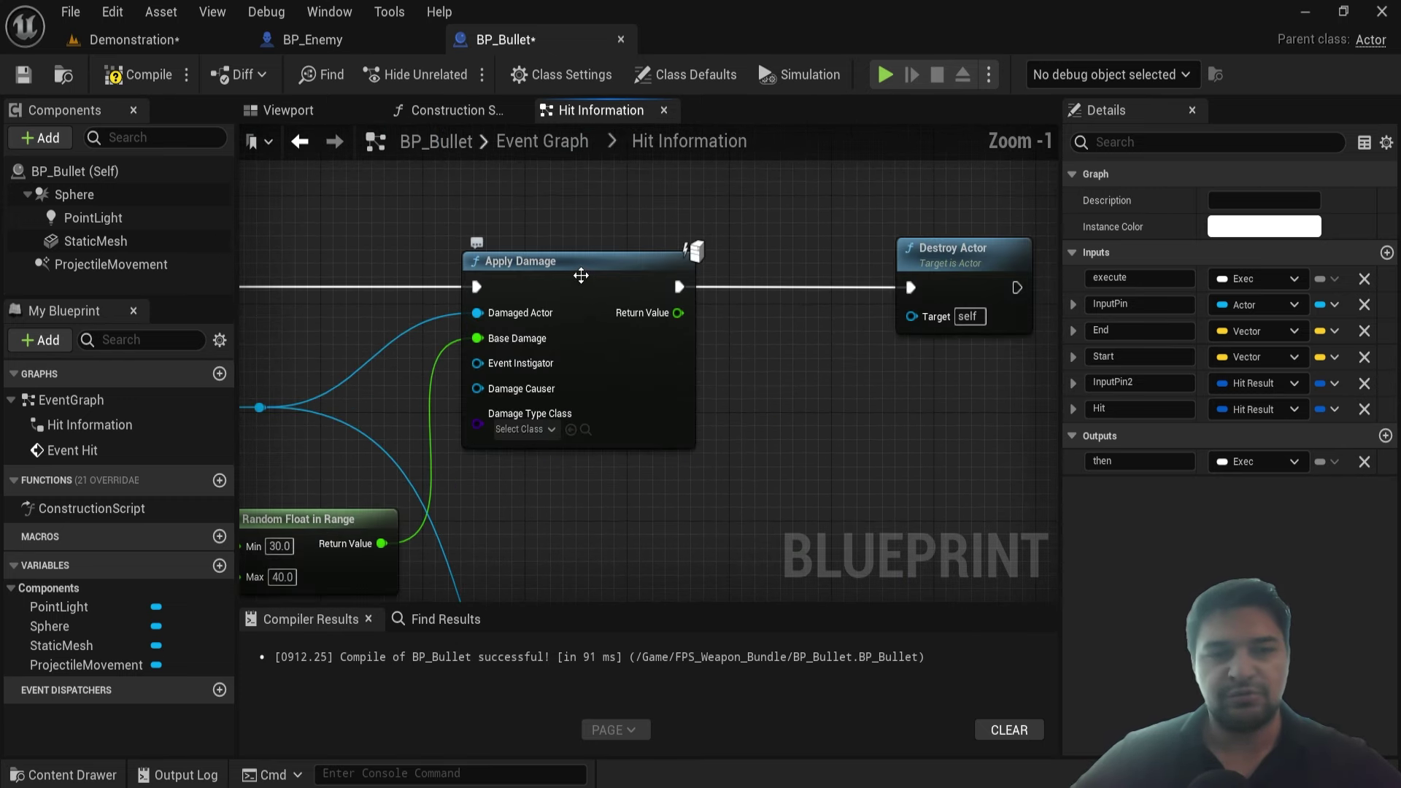
{"action": "scroll", "coordinate": [512, 245], "scroll_direction": "down", "scroll_amount": 2}
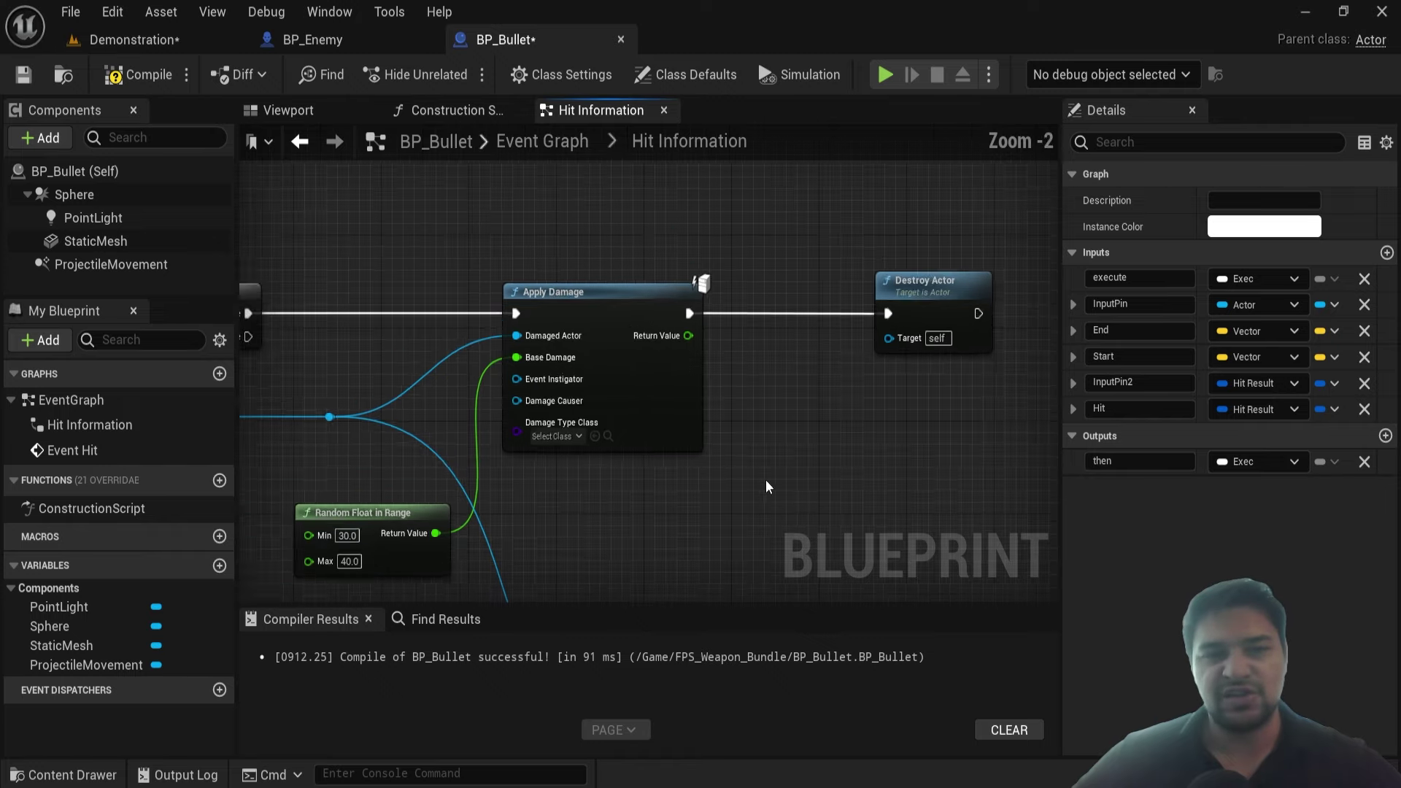
{"action": "scroll", "coordinate": [603, 297], "scroll_direction": "up", "scroll_amount": 3}
{"action": "scroll", "coordinate": [603, 296], "scroll_direction": "down", "scroll_amount": 3}
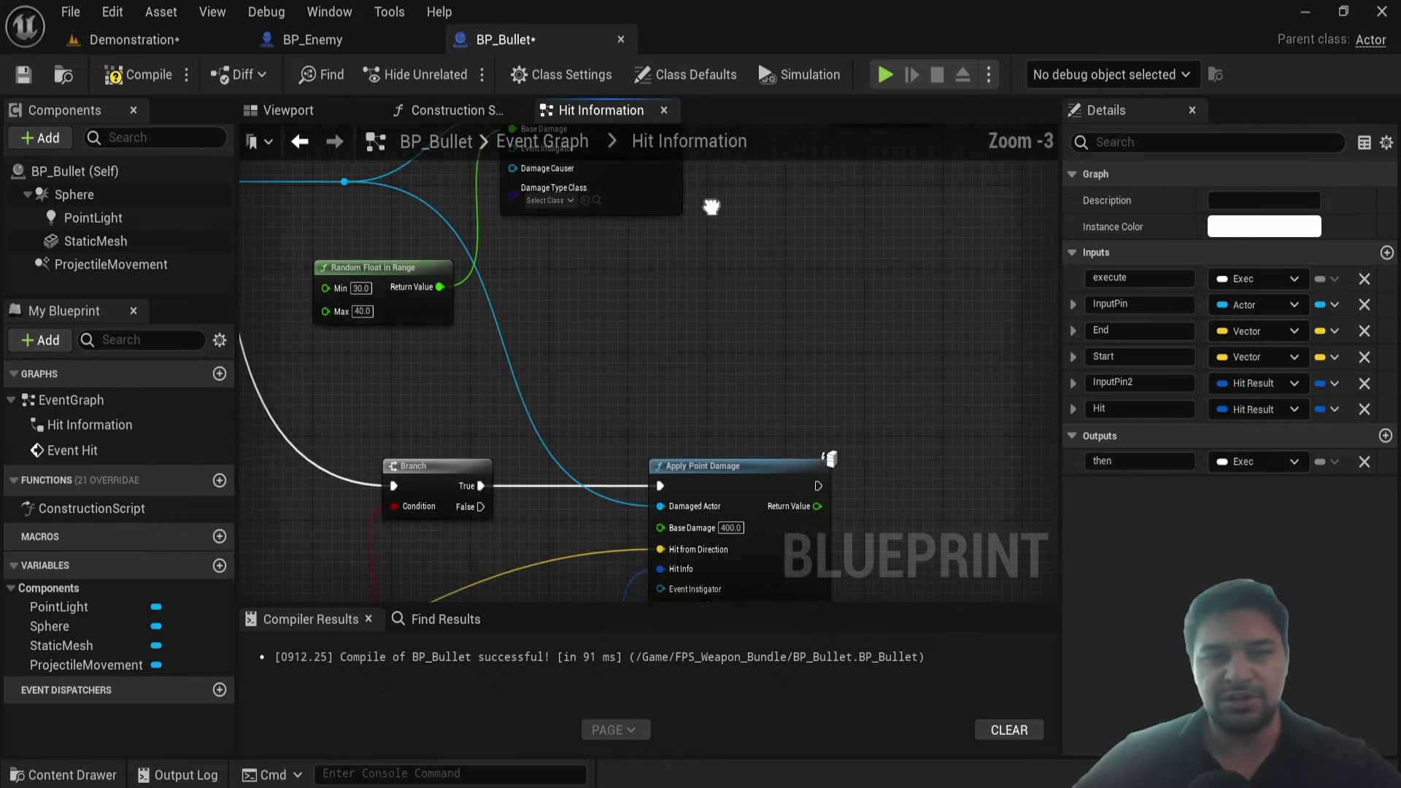
{"action": "scroll", "coordinate": [680, 327], "scroll_direction": "up", "scroll_amount": 3}
{"action": "right_click_drag", "start_coordinate": [680, 327], "coordinate": [631, 267]}
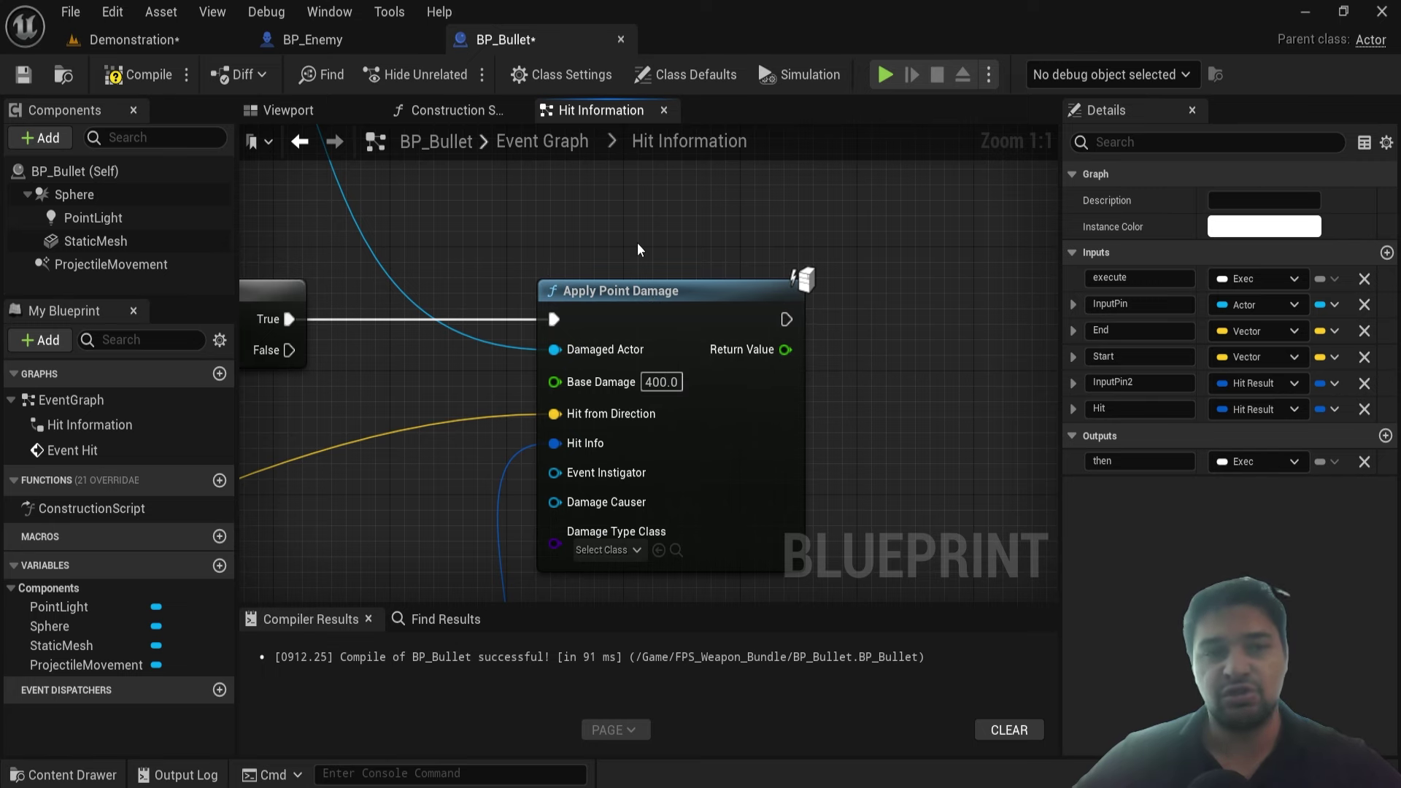
Add an Event PointDamage node to BP_Enemy's event graph
{"action": "left_click", "coordinate": [318, 45]}
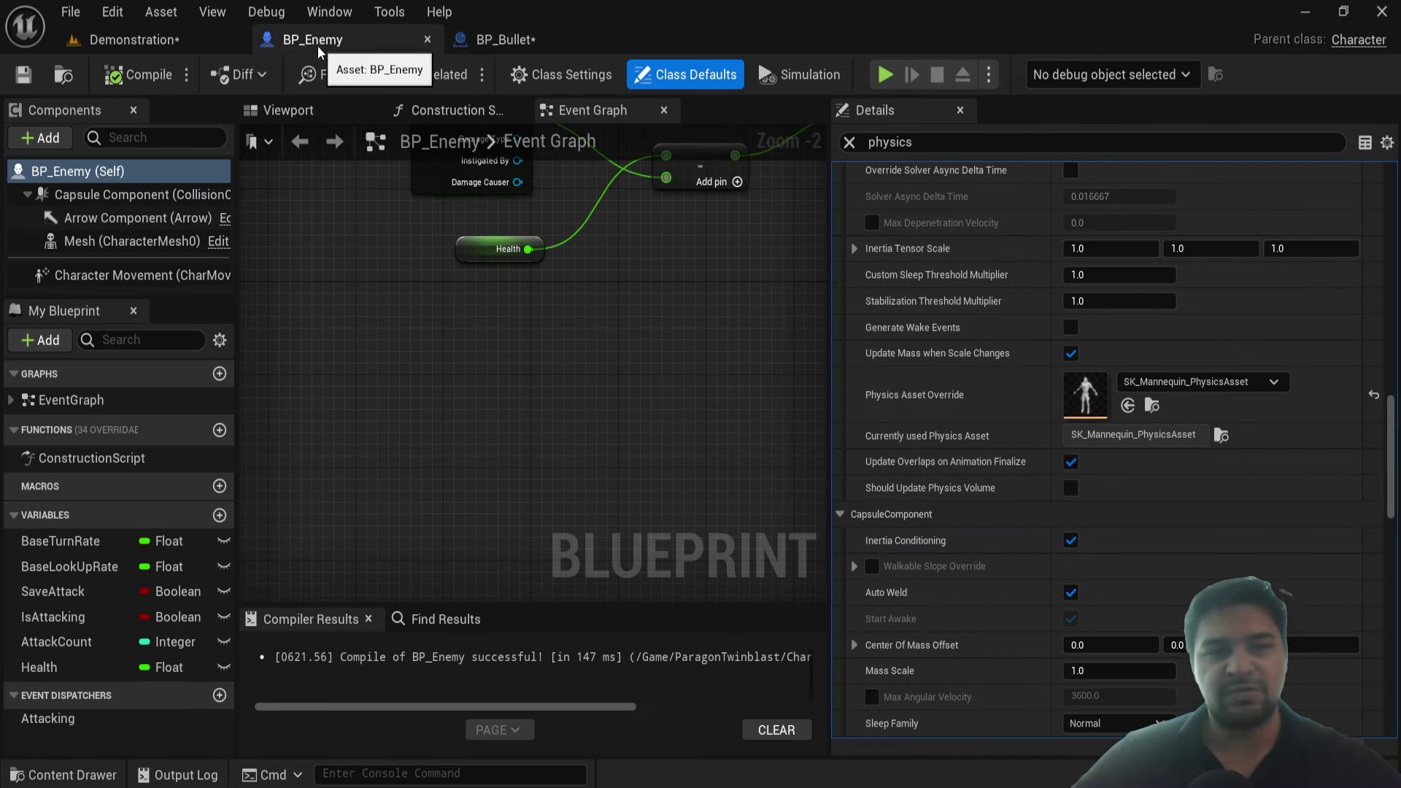
{"action": "right_click_drag", "start_coordinate": [429, 361], "coordinate": [442, 454]}
{"action": "right_click", "coordinate": [442, 454]}
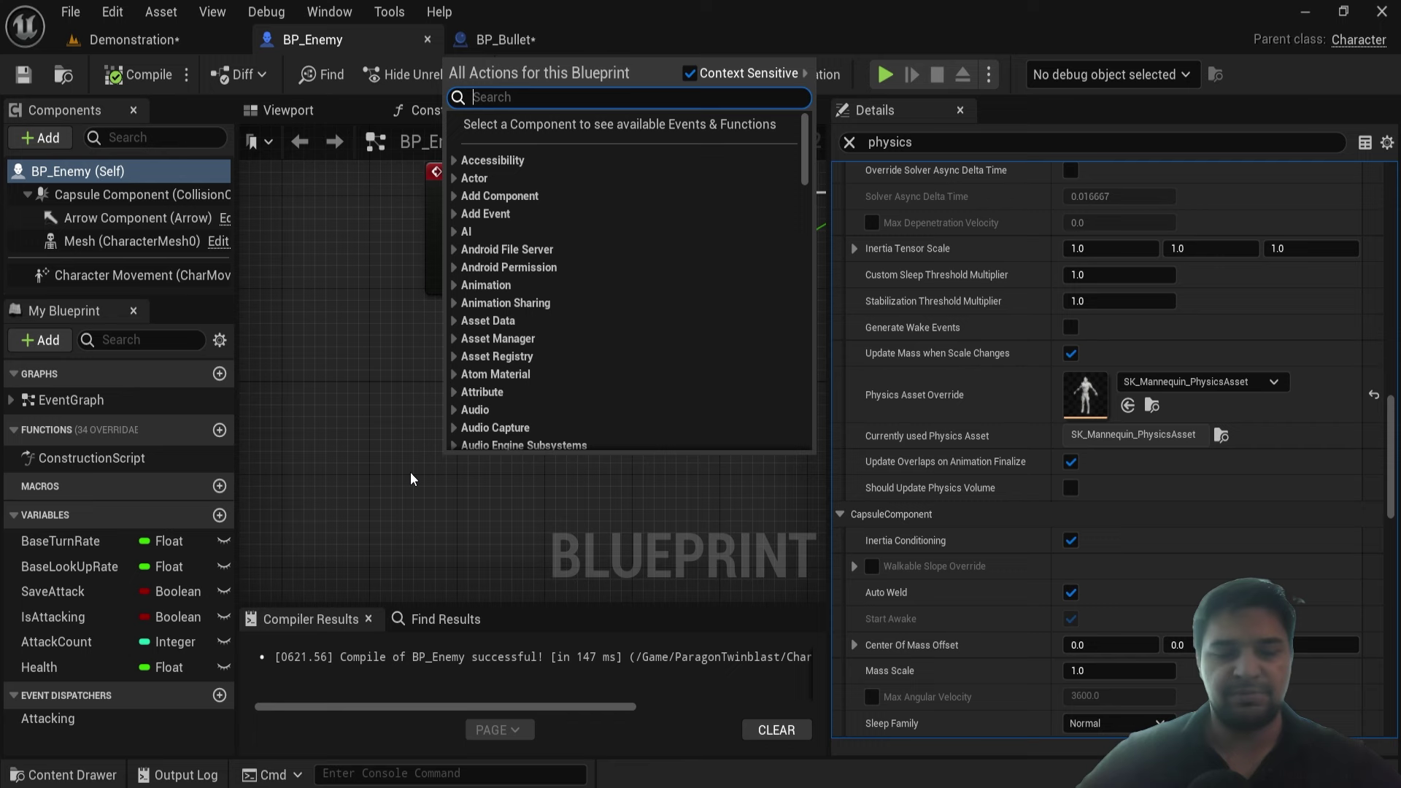
{"action": "type", "text": "Event point damage"}
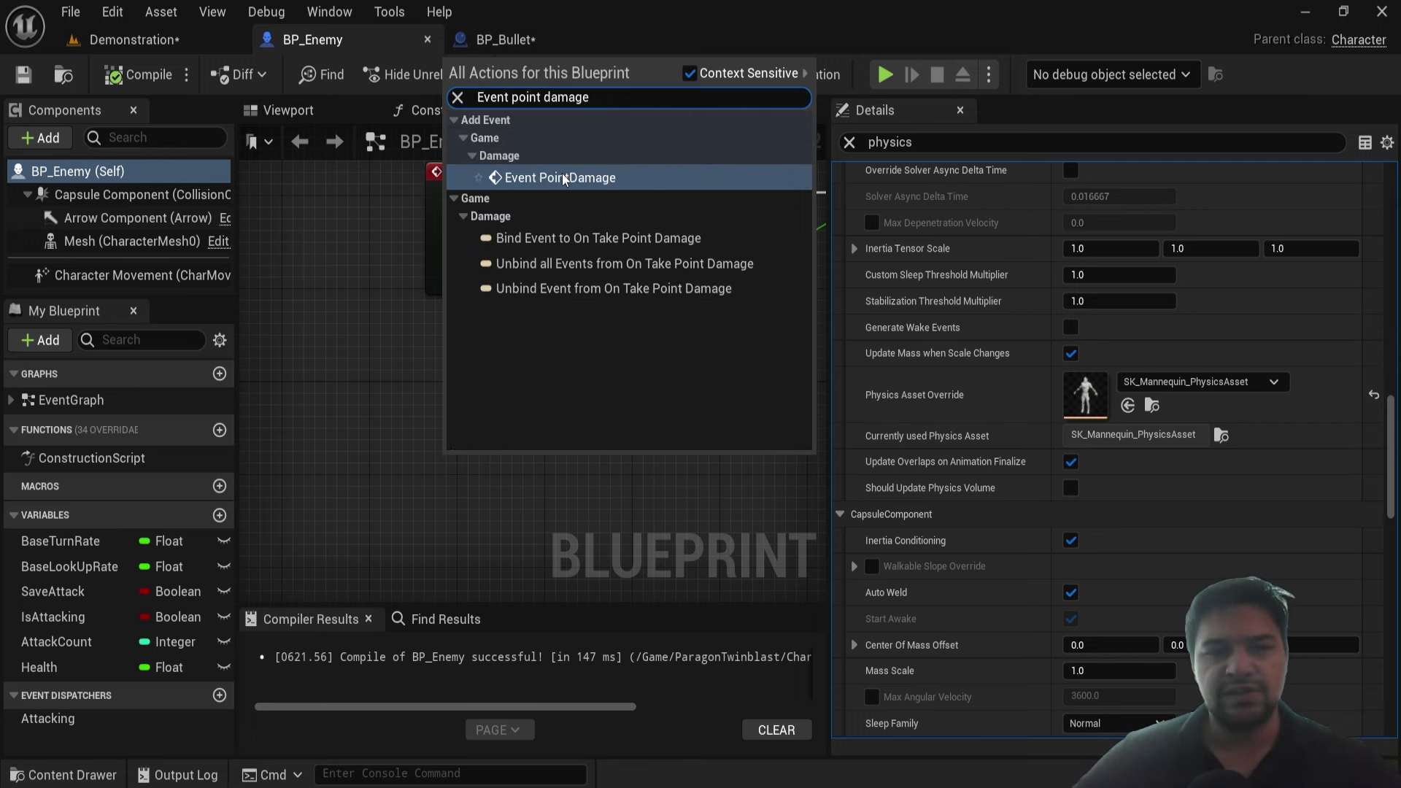
{"action": "left_click", "coordinate": [562, 178]}
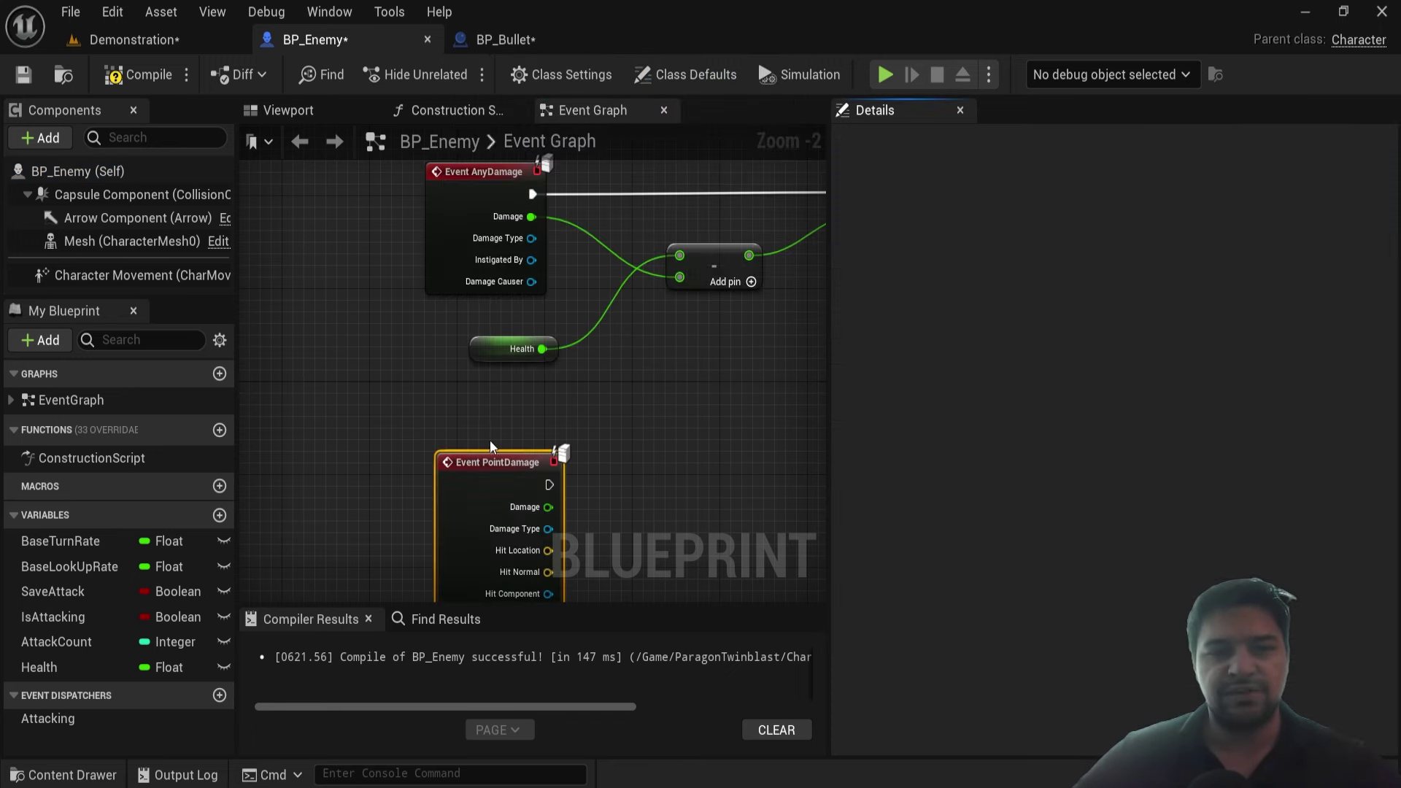
{"action": "right_click_drag", "start_coordinate": [673, 474], "coordinate": [660, 365]}
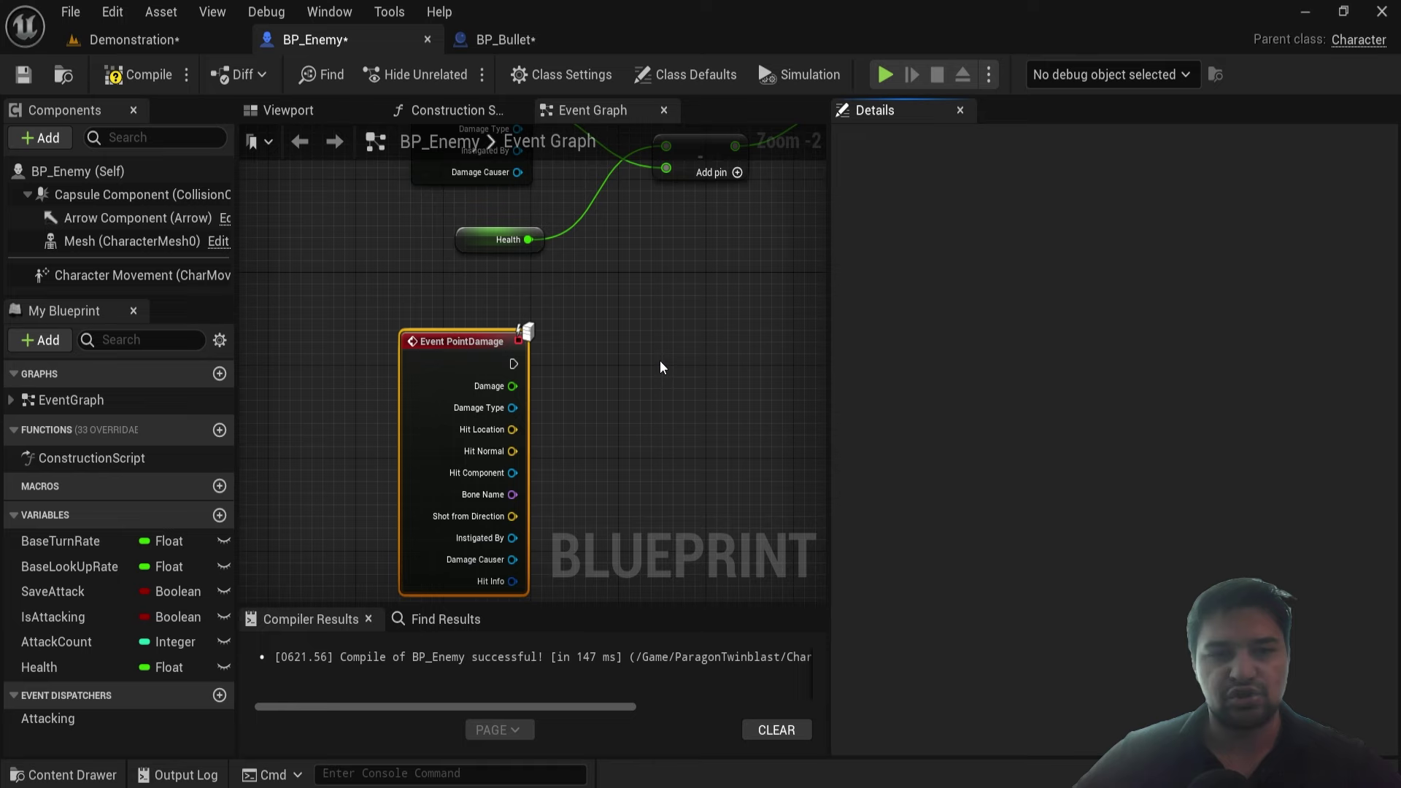
{"action": "left_click", "coordinate": [555, 421]}
{"action": "right_click_drag", "start_coordinate": [562, 419], "coordinate": [539, 267]}
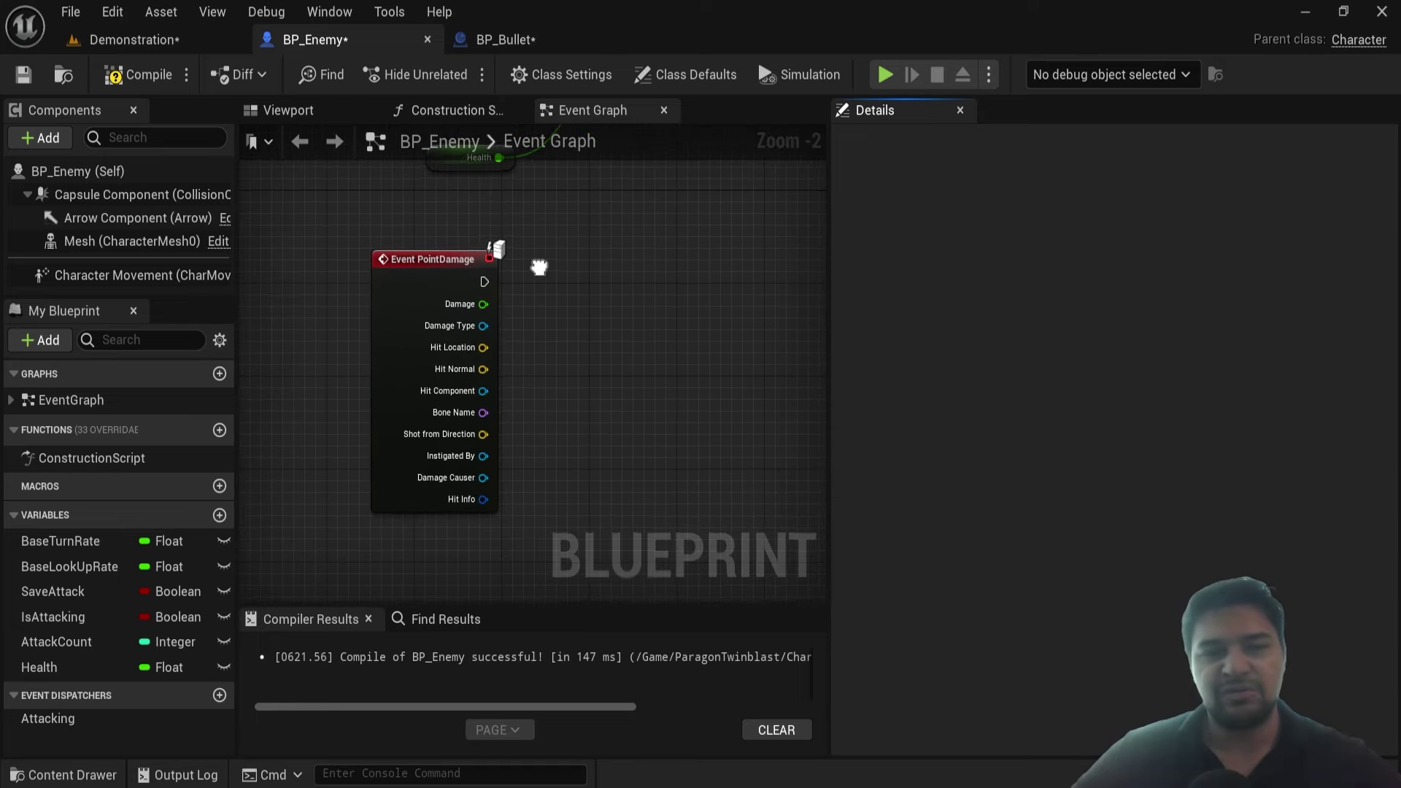
Wire a Print String reading 'Headshot!' to the event, then compile and save BP_Enemy
{"action": "scroll", "coordinate": [482, 278], "scroll_direction": "up", "scroll_amount": 1}
{"action": "left_click_drag", "start_coordinate": [484, 281], "coordinate": [686, 274]}
{"action": "type", "text": "print st"}
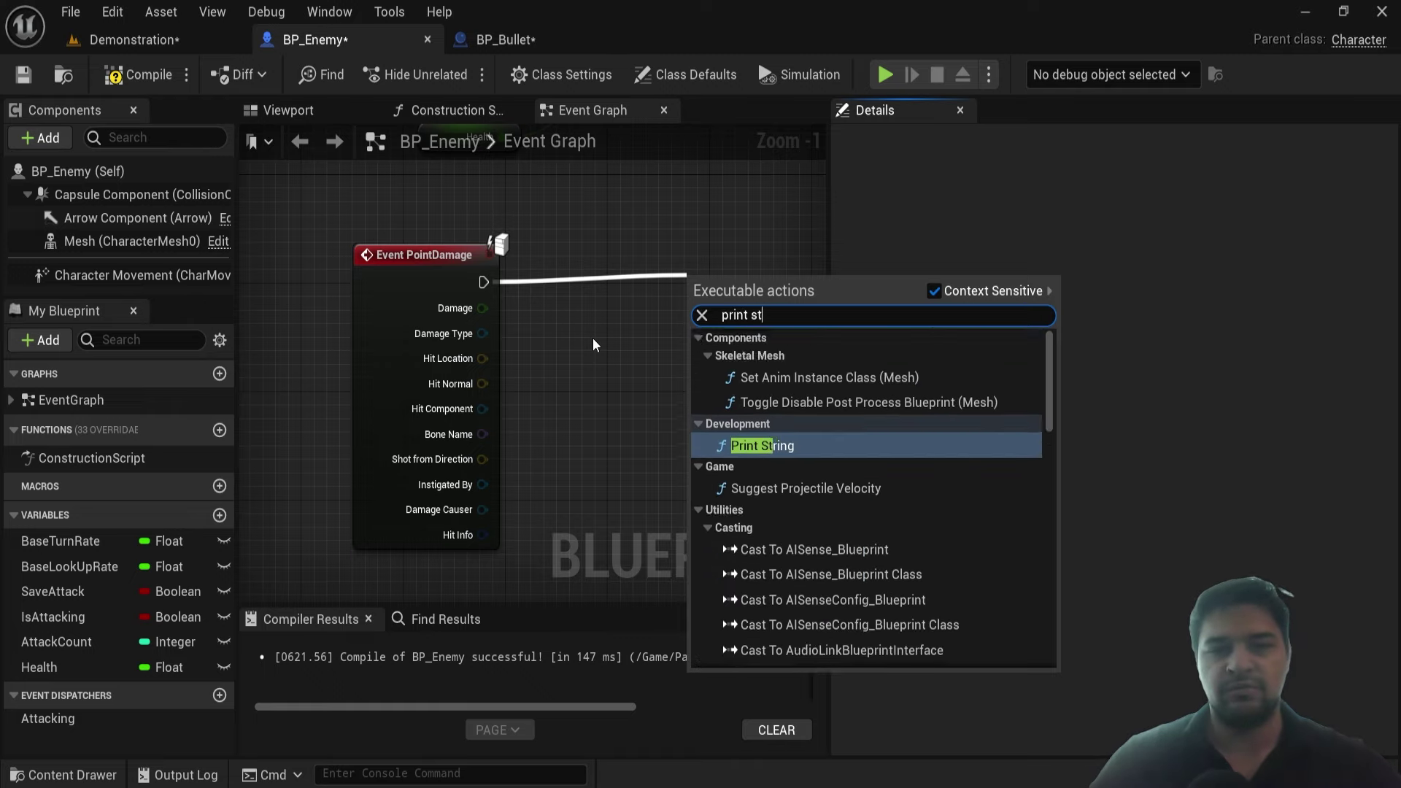
{"action": "type", "text": "ring"}
{"action": "key", "text": "Return"}
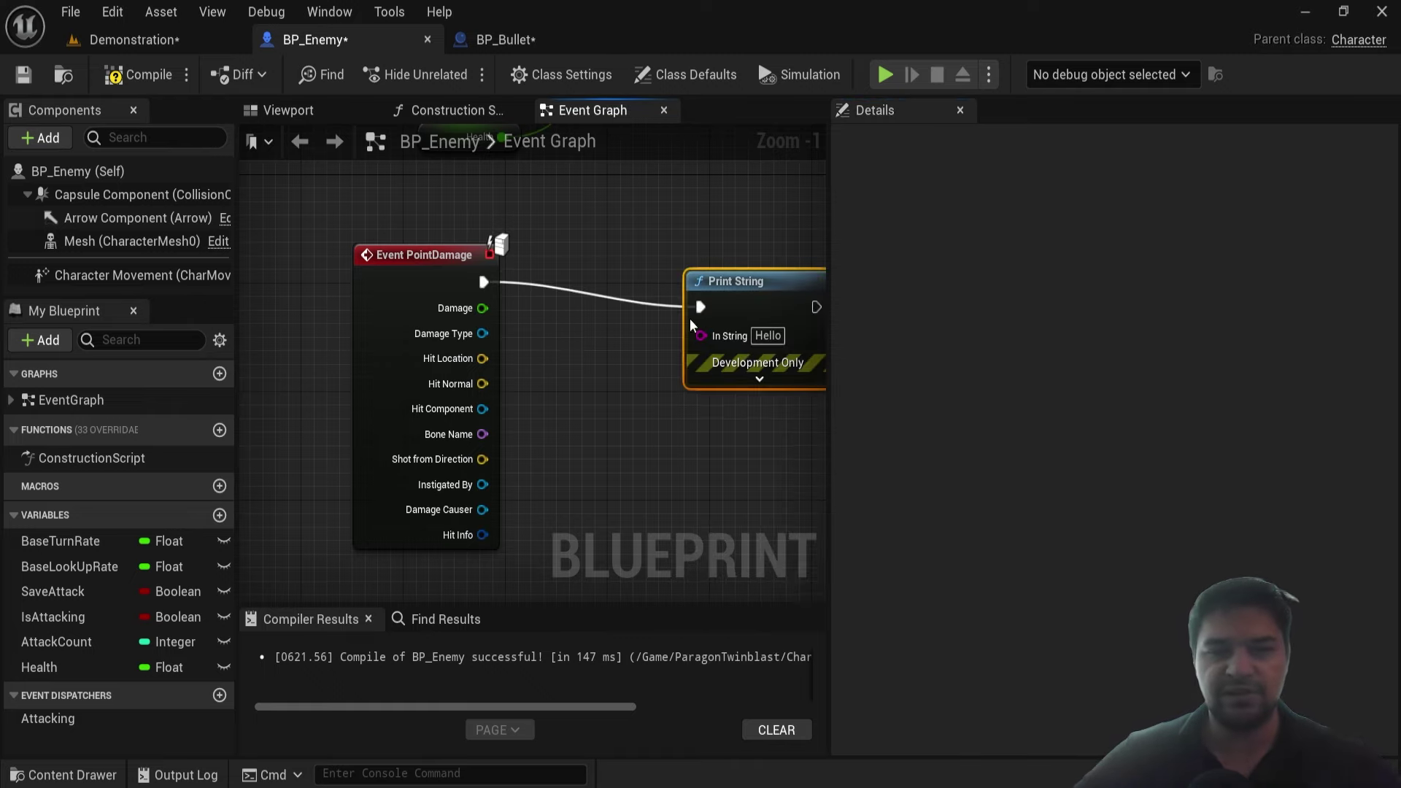
{"action": "key", "text": "Home"}
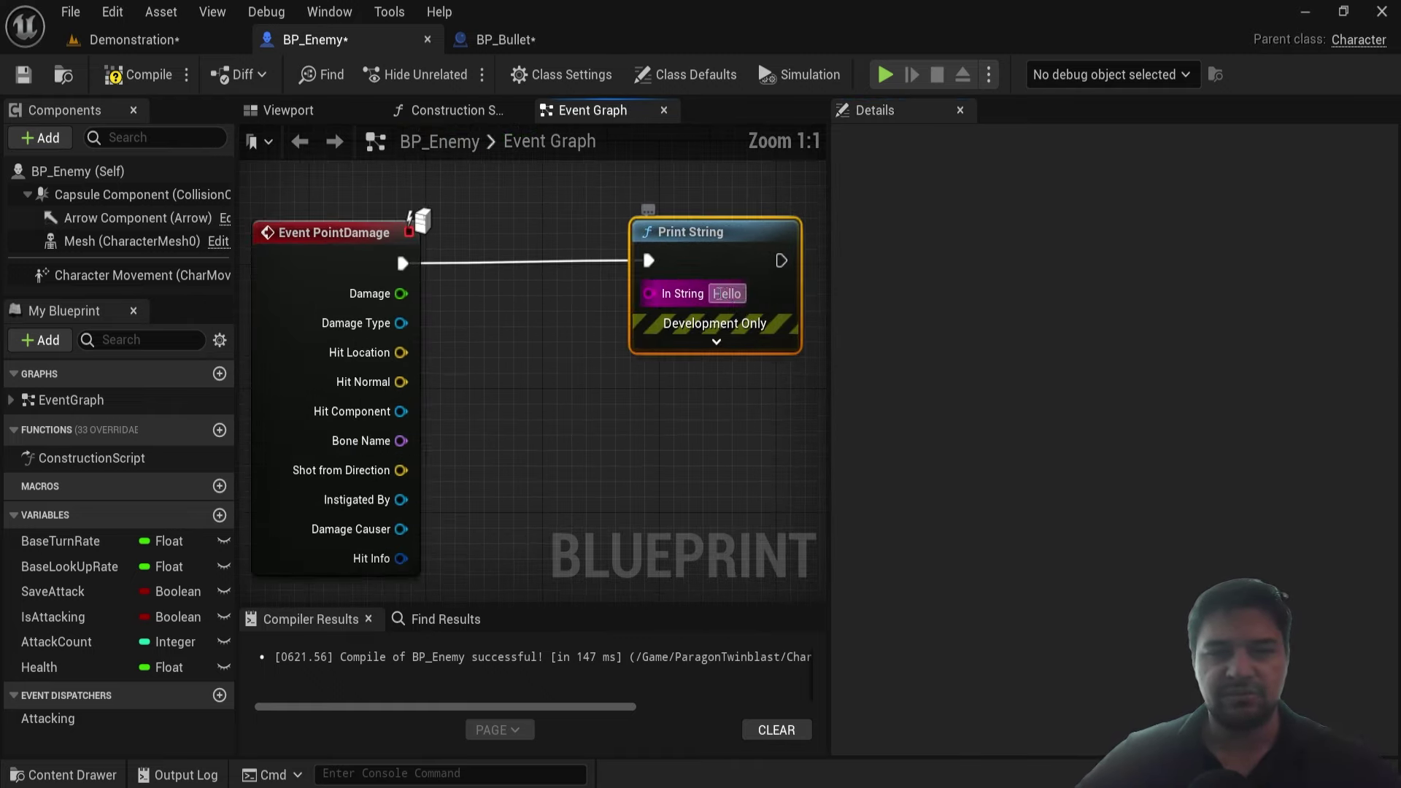
{"action": "left_click", "coordinate": [717, 293]}
{"action": "type", "text": "Headshot"}
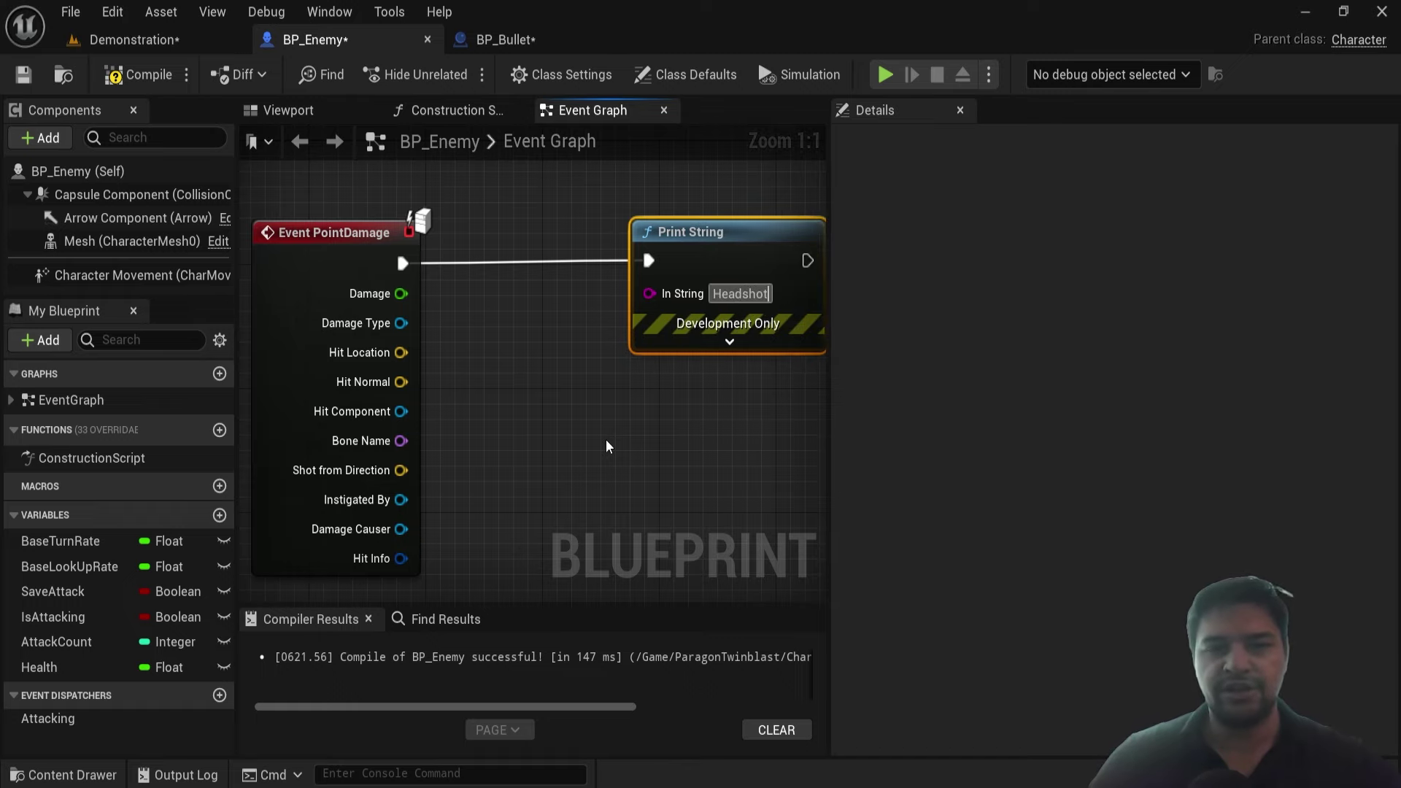
{"action": "type", "text": "!"}
{"action": "key", "text": "Return"}
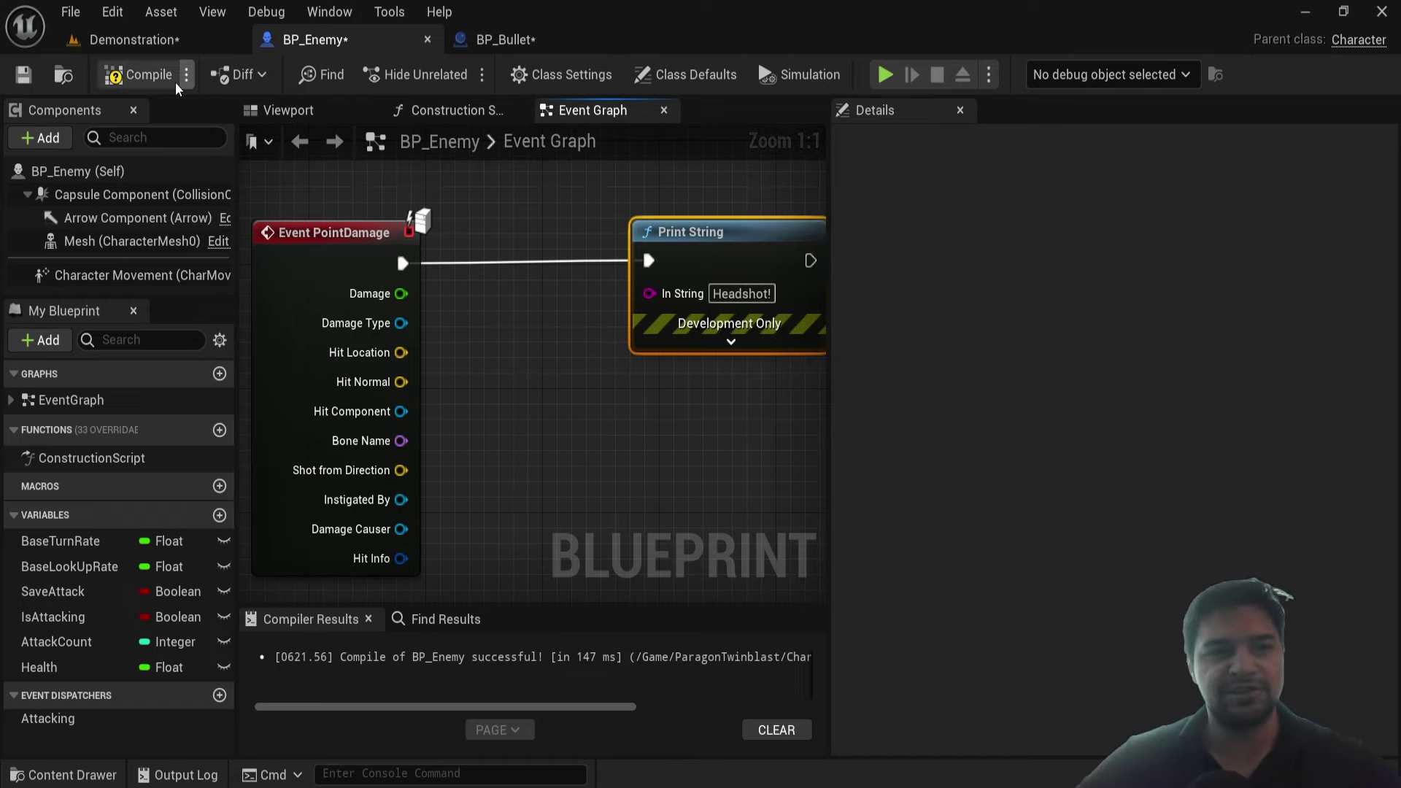
{"action": "left_click", "coordinate": [138, 74]}
{"action": "left_click", "coordinate": [23, 74]}
On the Demonstration level, play-test and shoot the enemy until it ragdolls
{"action": "left_click", "coordinate": [163, 43]}
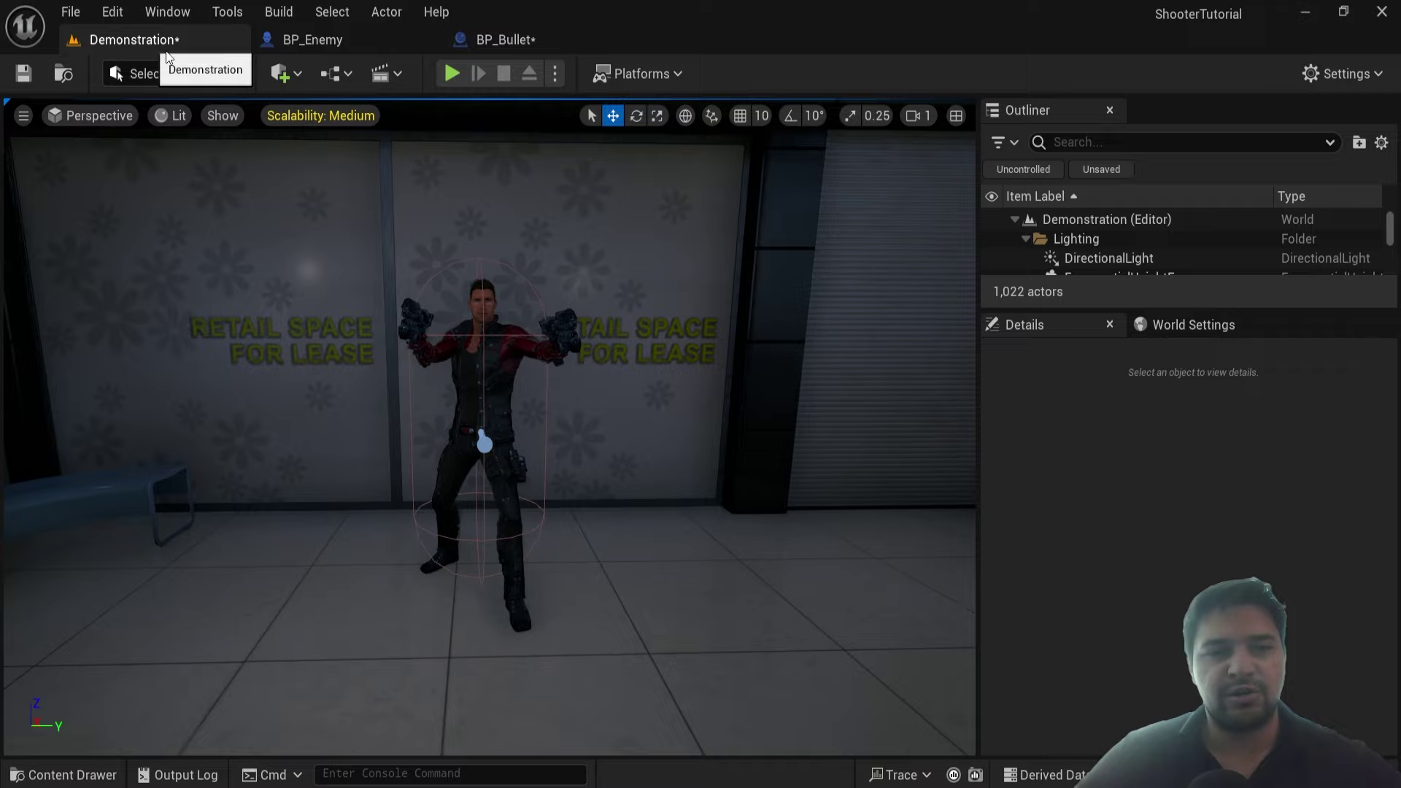
{"action": "left_click", "coordinate": [451, 72]}
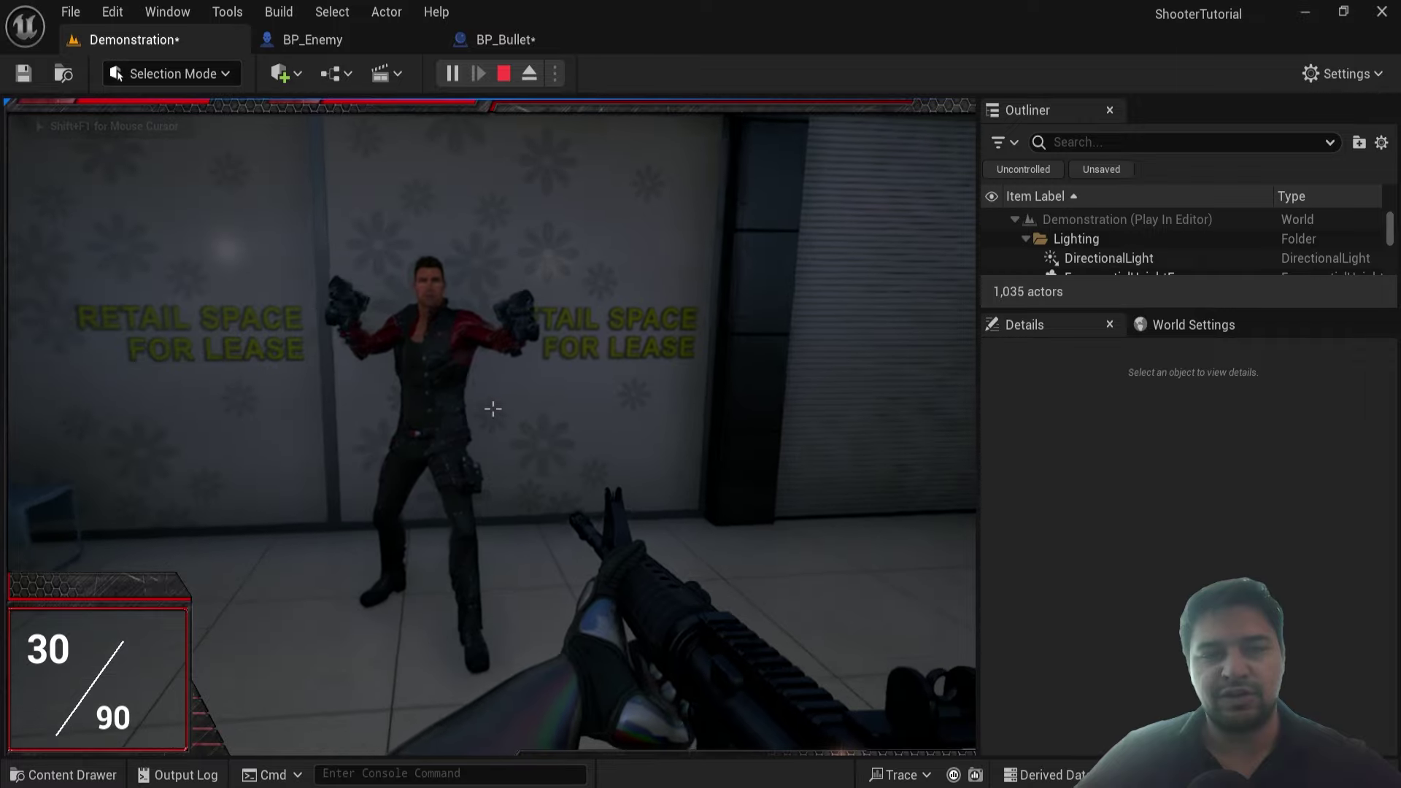
{"action": "key", "text": "w"}
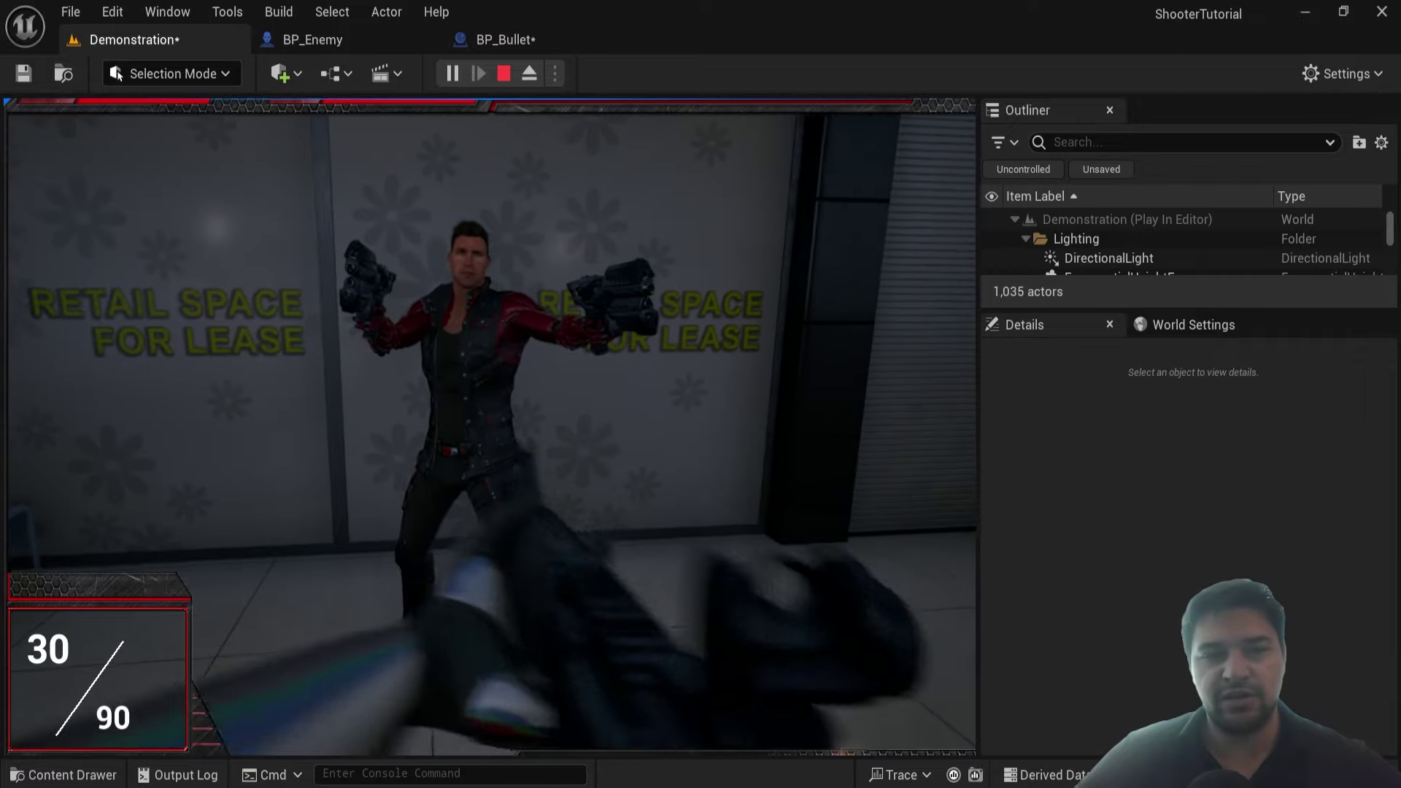
{"action": "left_click", "coordinate": [492, 432]}
{"action": "left_click", "coordinate": [492, 432]}
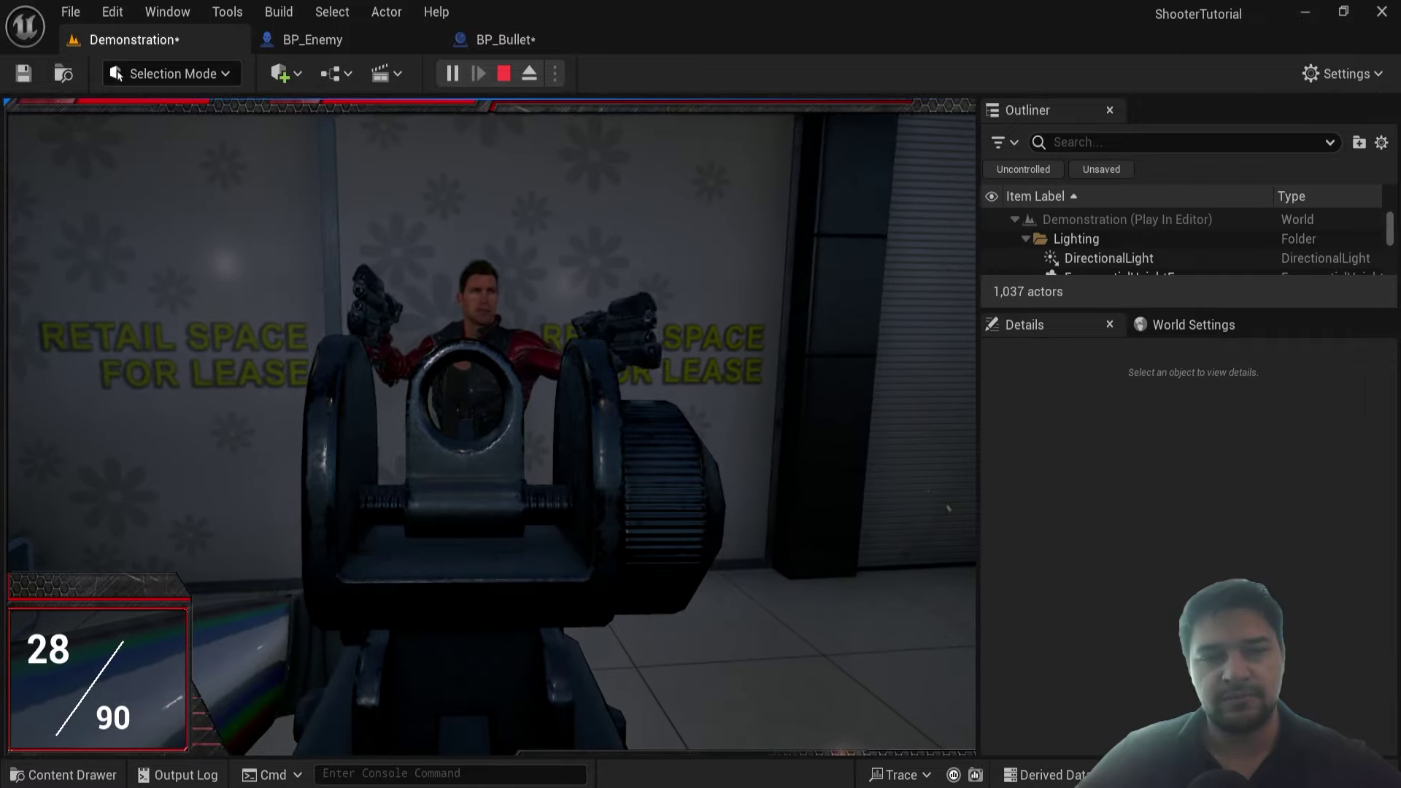
{"action": "left_click", "coordinate": [493, 409]}
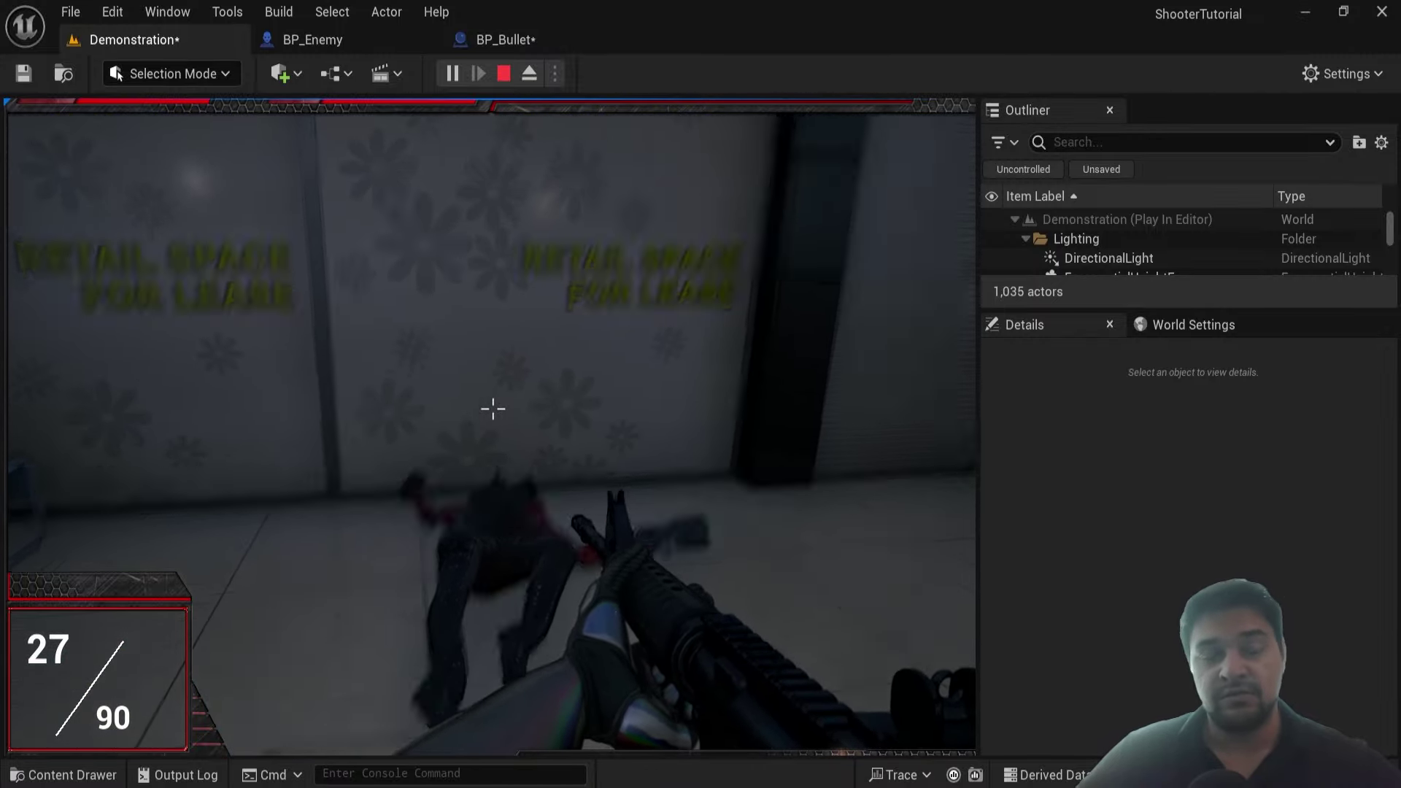
{"action": "key", "text": "Escape"}
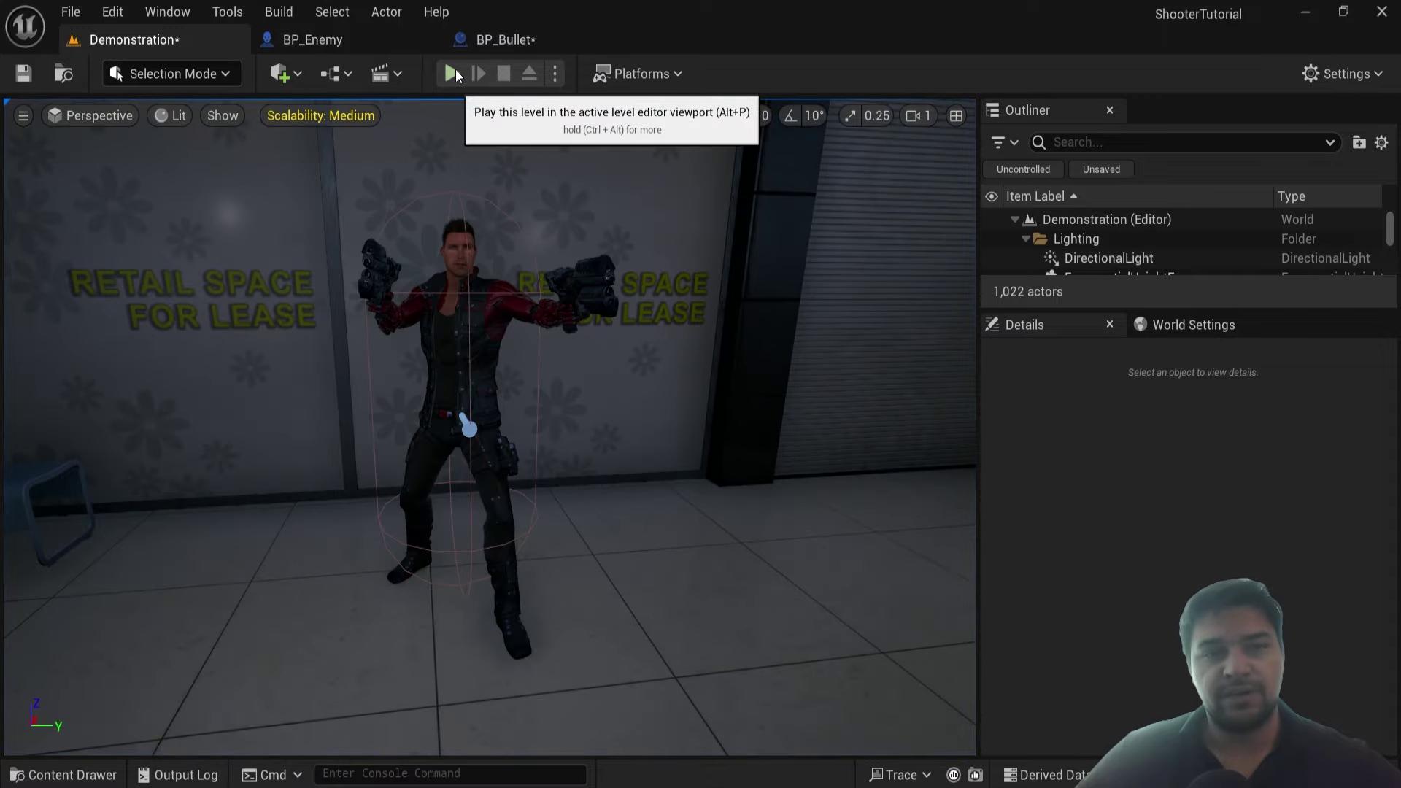
Run two more play tests, shooting the enemy in the head to print 'Headshot!'
{"action": "left_click", "coordinate": [452, 73]}
{"action": "left_click", "coordinate": [528, 199]}
{"action": "left_click", "coordinate": [528, 198]}
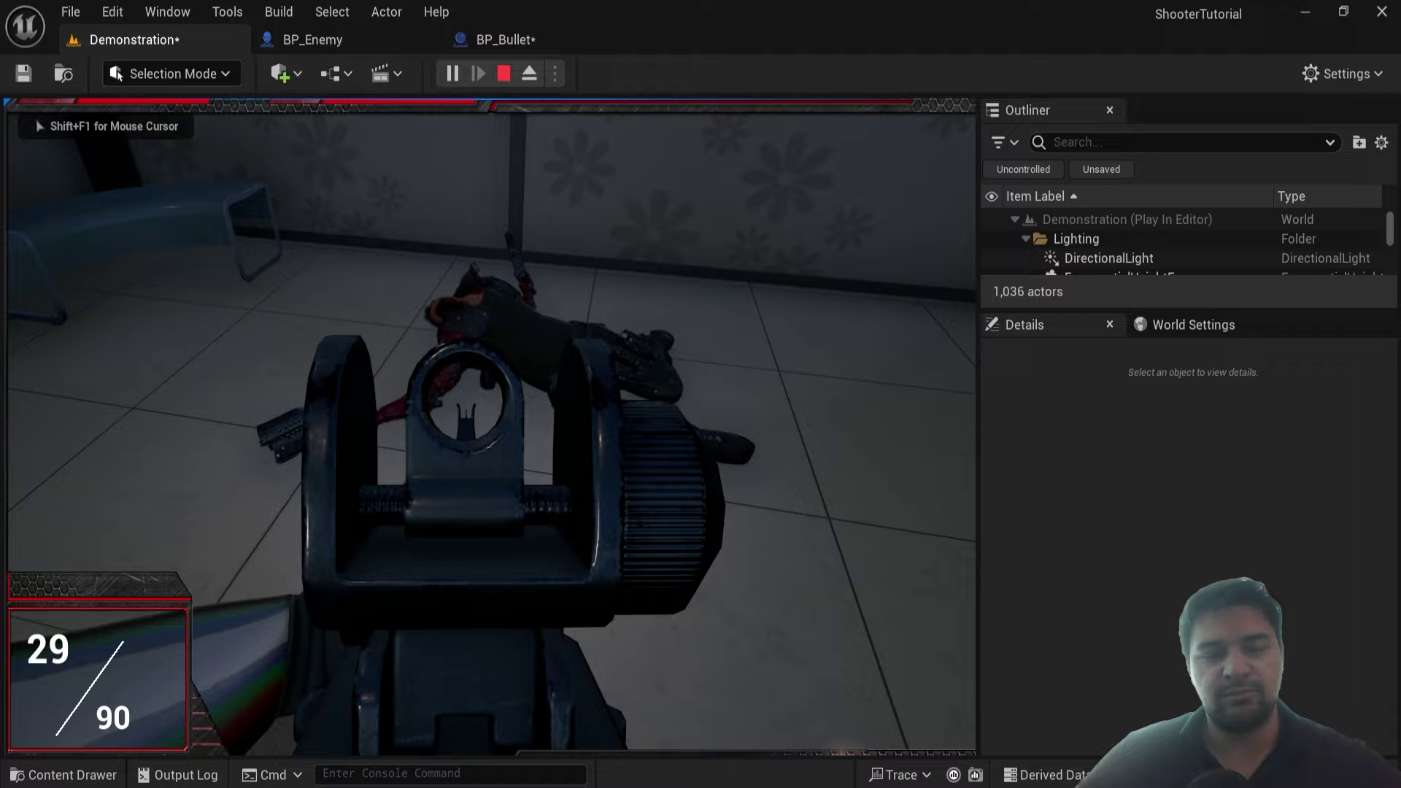
{"action": "right_click_drag", "start_coordinate": [492, 409], "coordinate": [493, 409]}
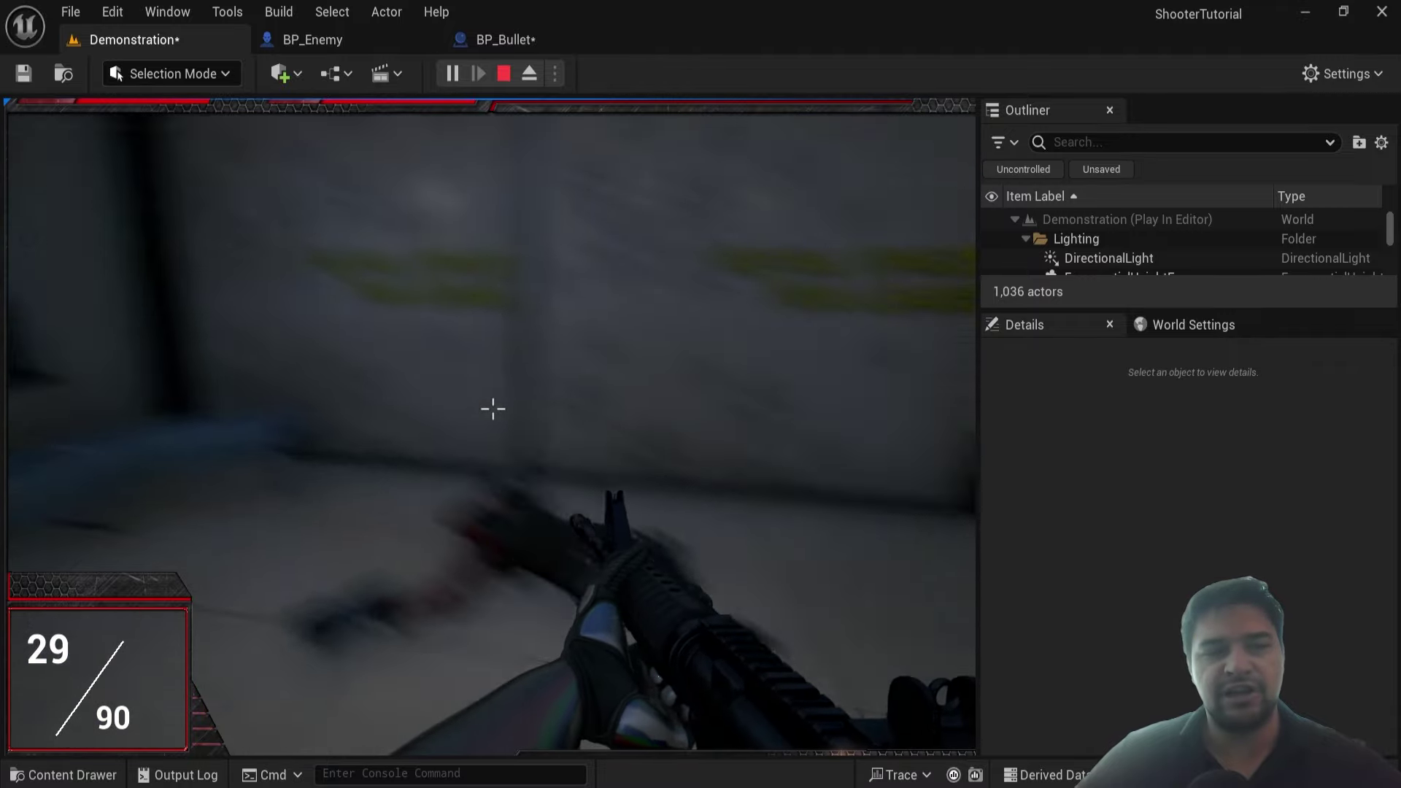
{"action": "key", "text": "Escape"}
{"action": "left_click", "coordinate": [451, 73]}
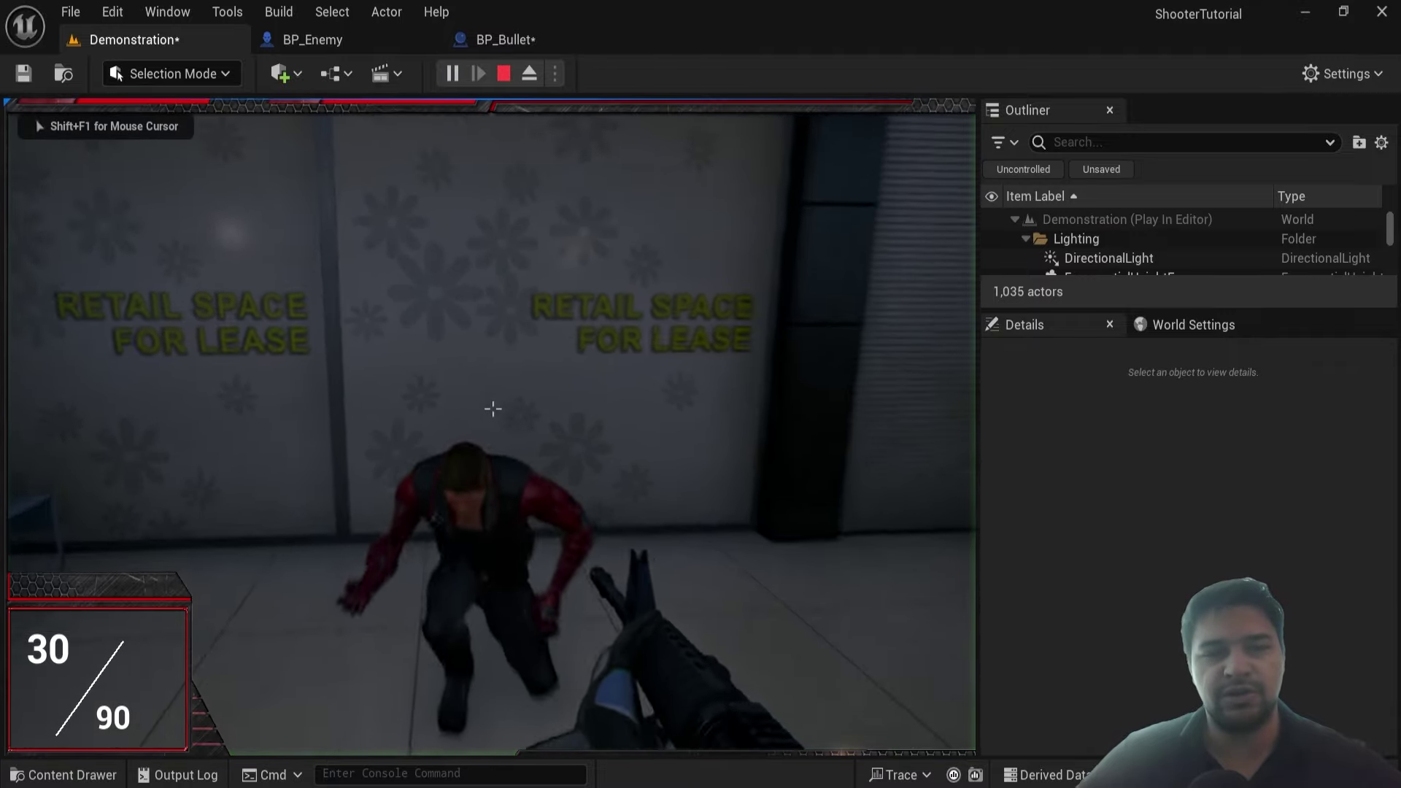
{"action": "left_click", "coordinate": [492, 408]}
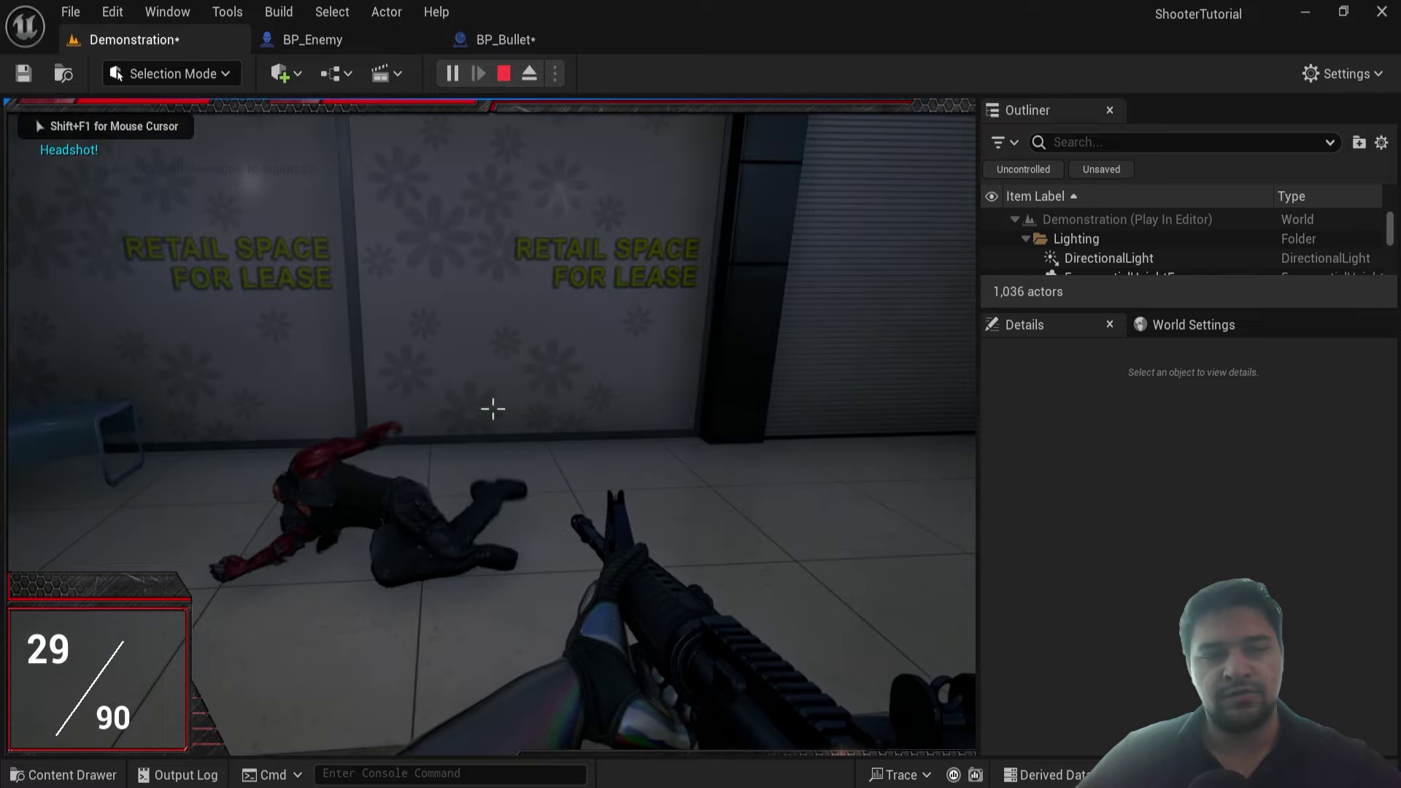
{"action": "key", "text": "Escape"}
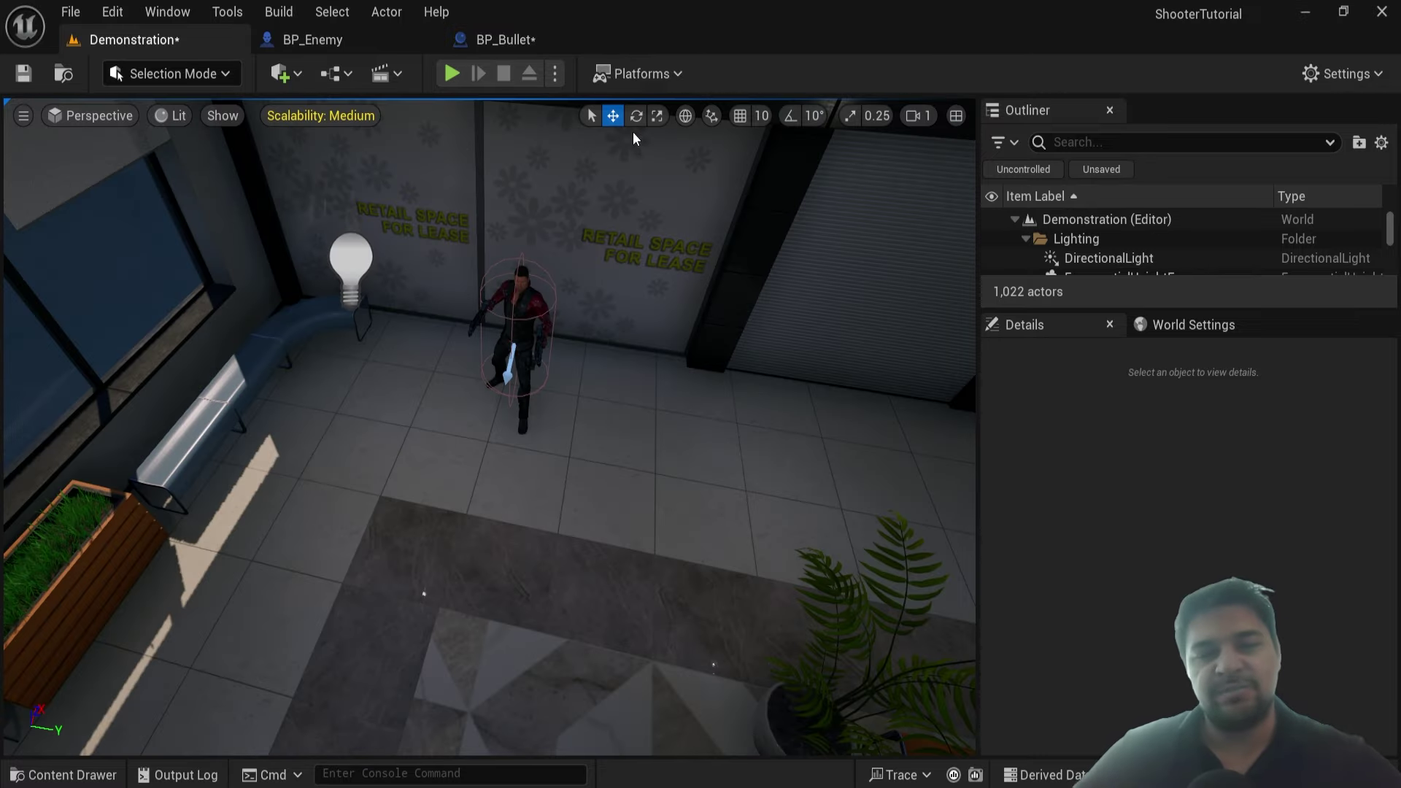
Bring up BP_Bullet's Hit Information graph in the blueprint editor
{"action": "right_click_drag", "start_coordinate": [633, 131], "coordinate": [633, 146]}
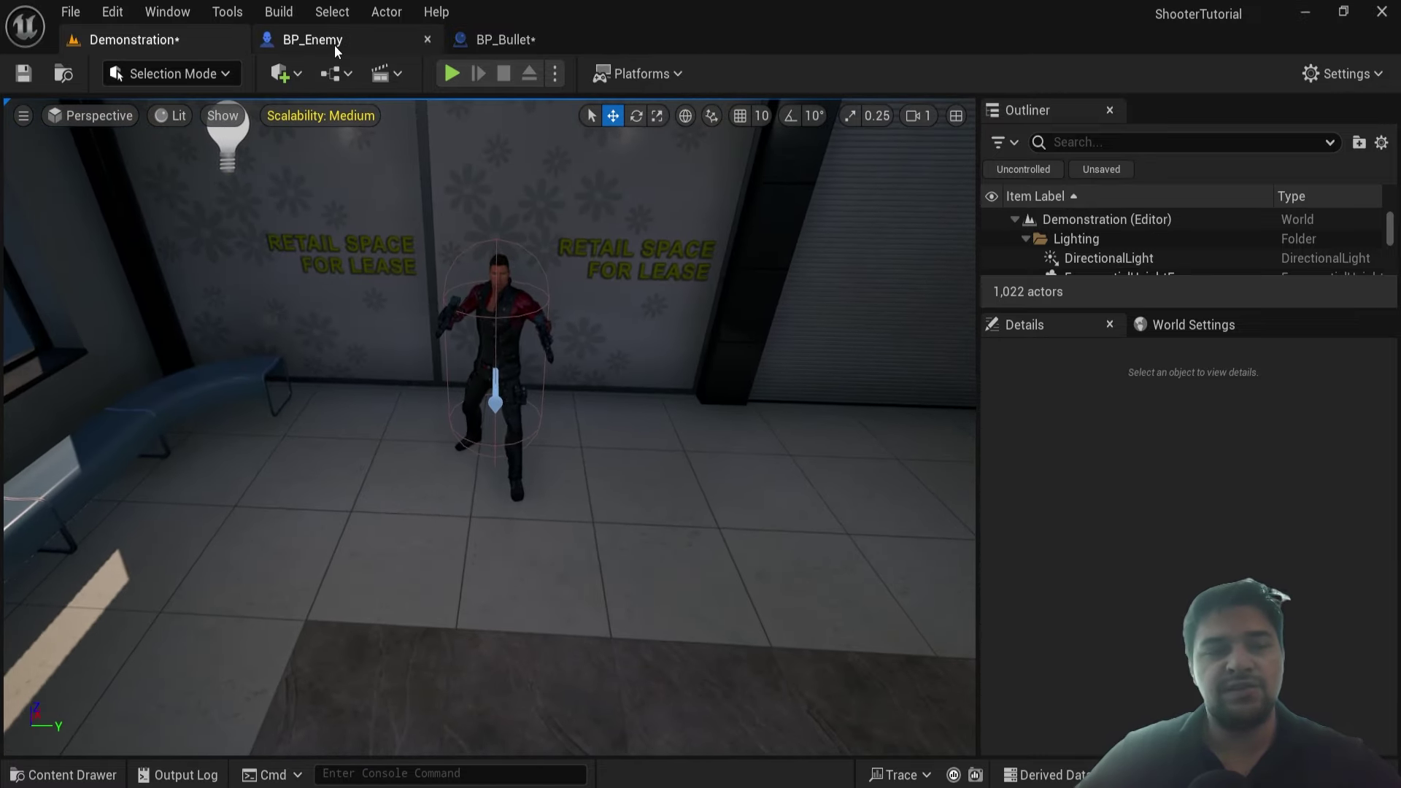
{"action": "left_click", "coordinate": [334, 45]}
{"action": "left_click", "coordinate": [519, 38]}
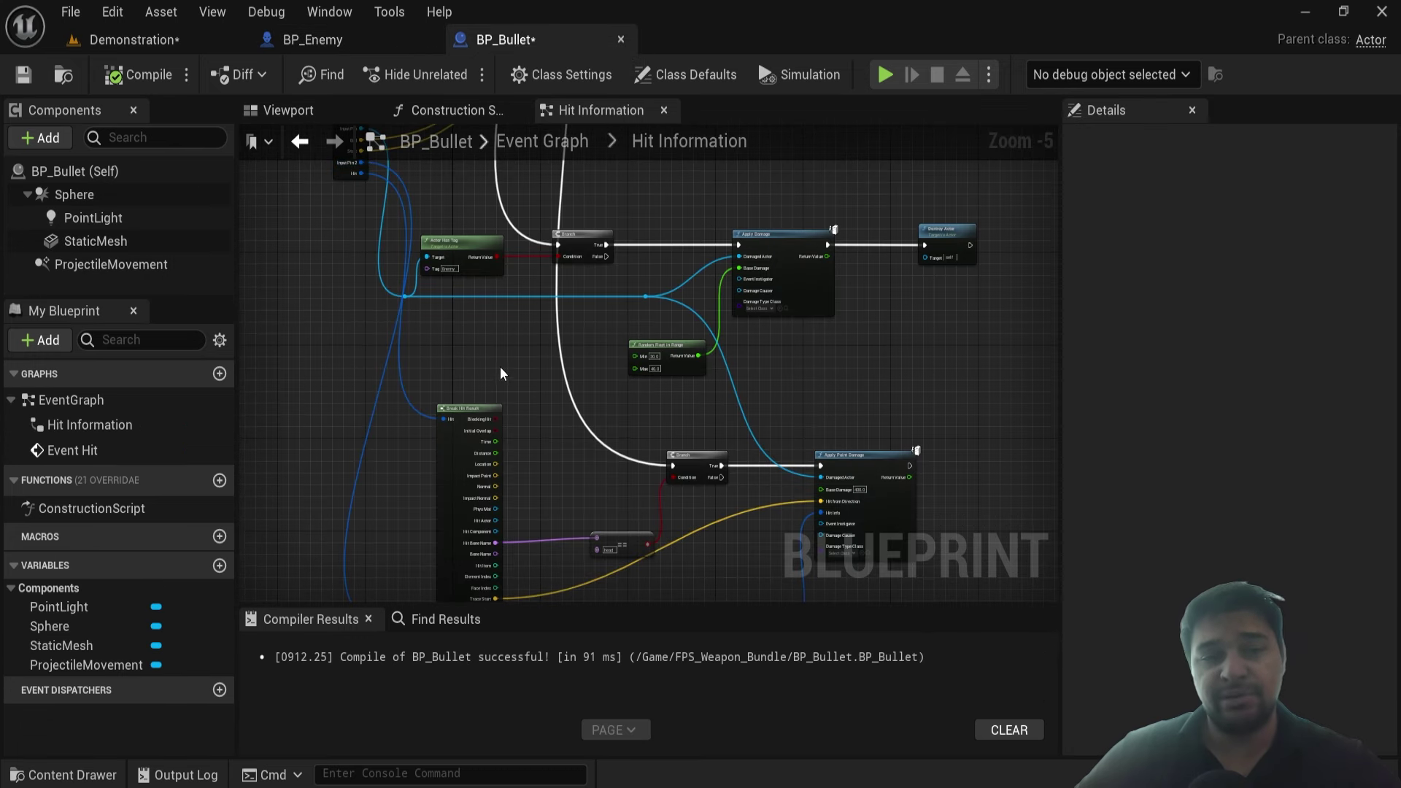
{"action": "scroll", "coordinate": [587, 363], "scroll_direction": "up", "scroll_amount": 3}
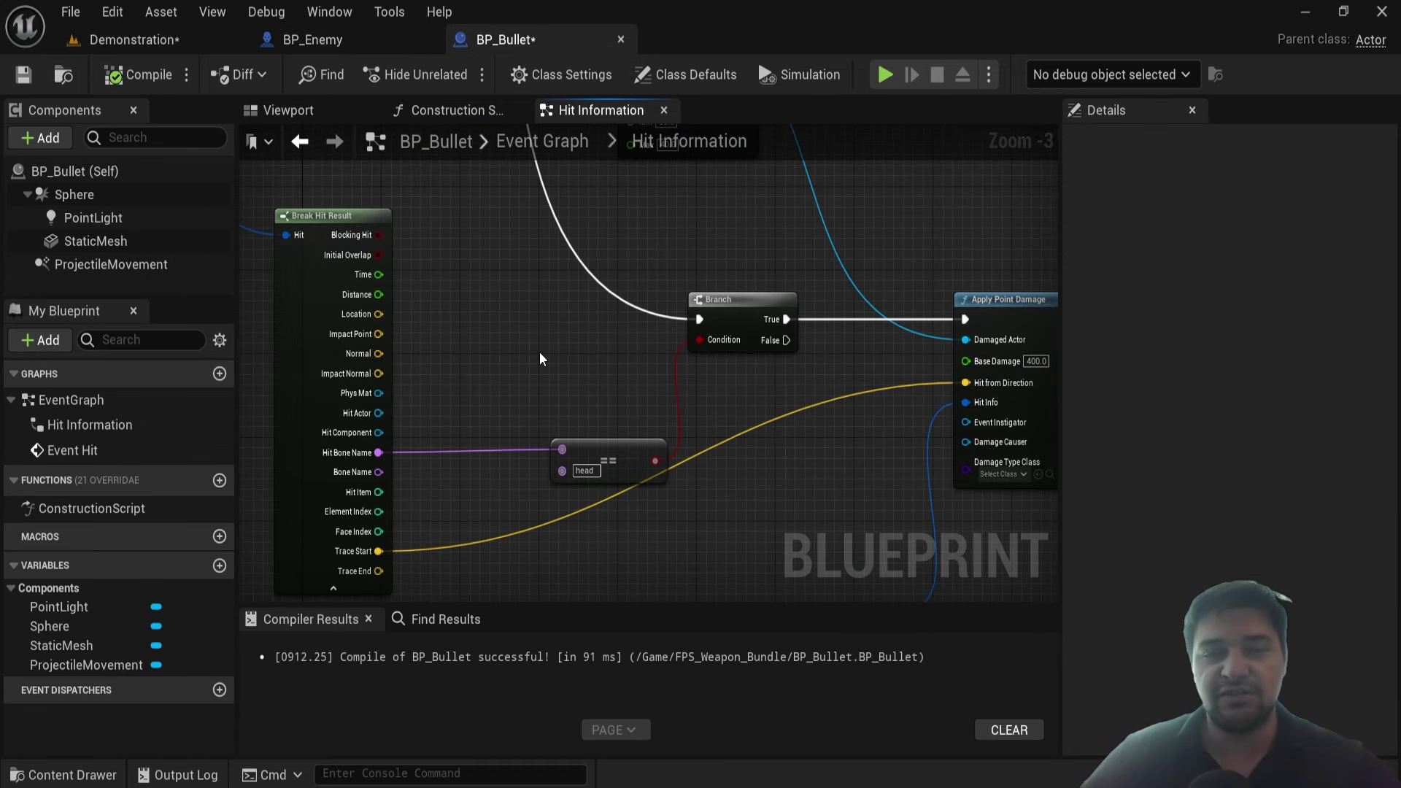
{"action": "scroll", "coordinate": [540, 353], "scroll_direction": "down", "scroll_amount": 1}
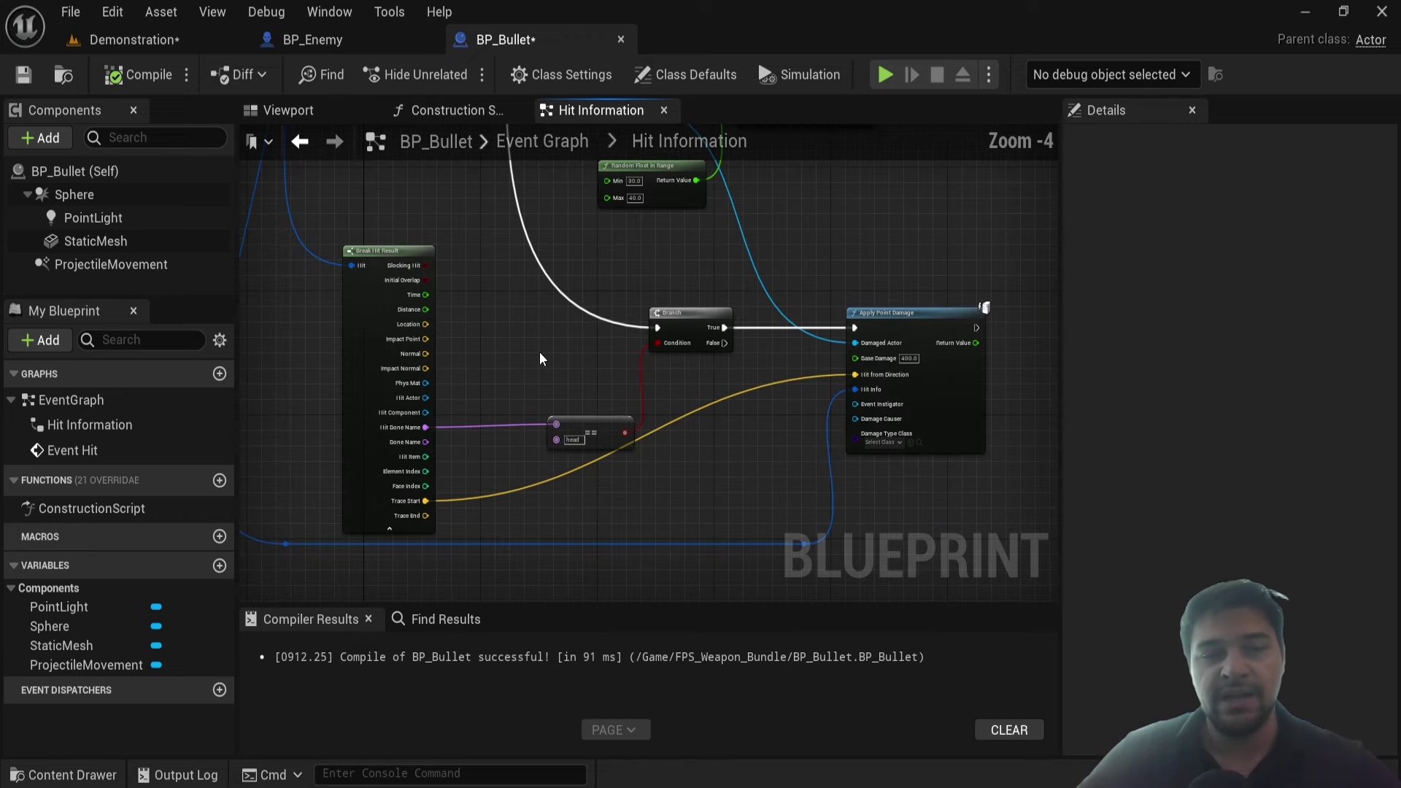
{"action": "scroll", "coordinate": [540, 356], "scroll_direction": "up", "scroll_amount": 1}
{"action": "scroll", "coordinate": [601, 304], "scroll_direction": "up", "scroll_amount": 1}
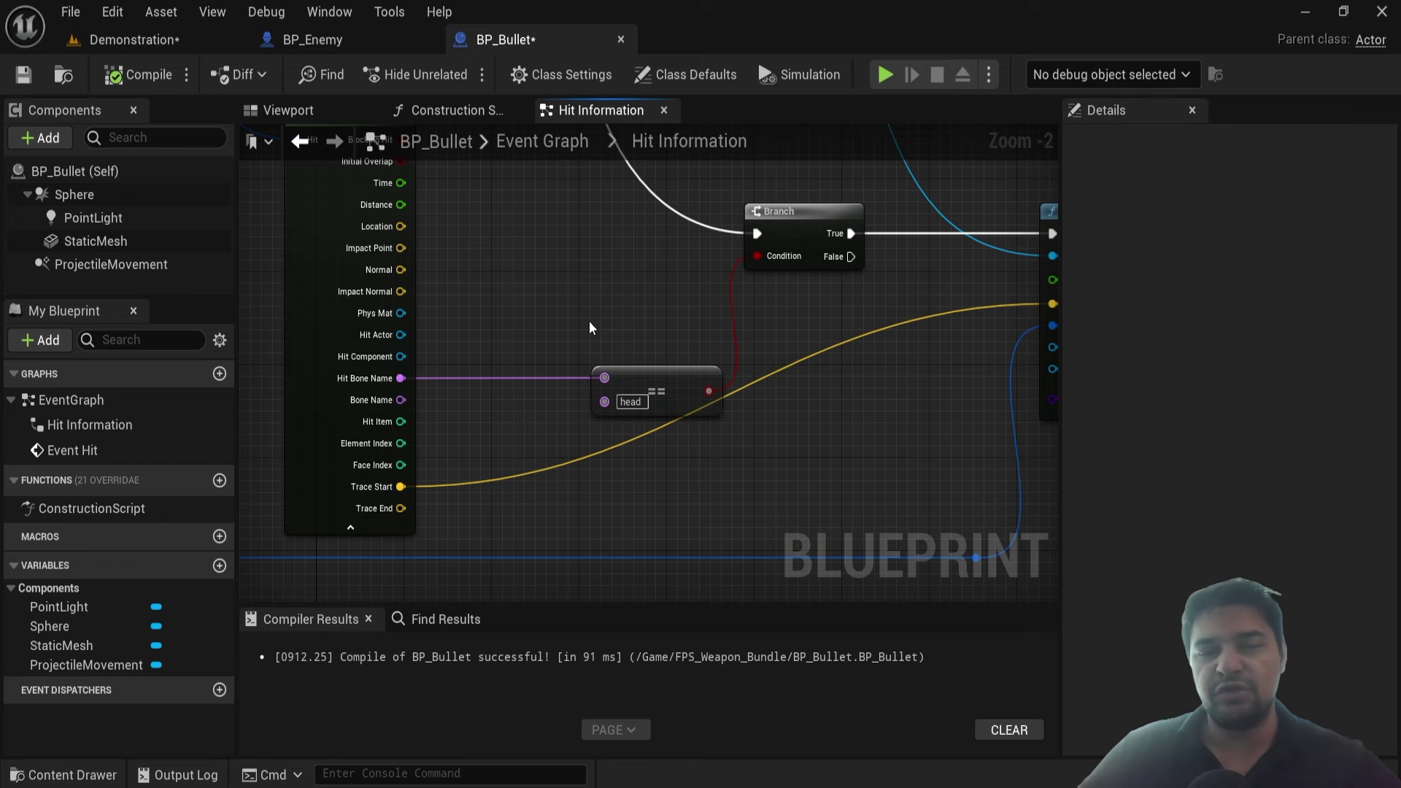
{"action": "scroll", "coordinate": [589, 323], "scroll_direction": "down", "scroll_amount": 2}
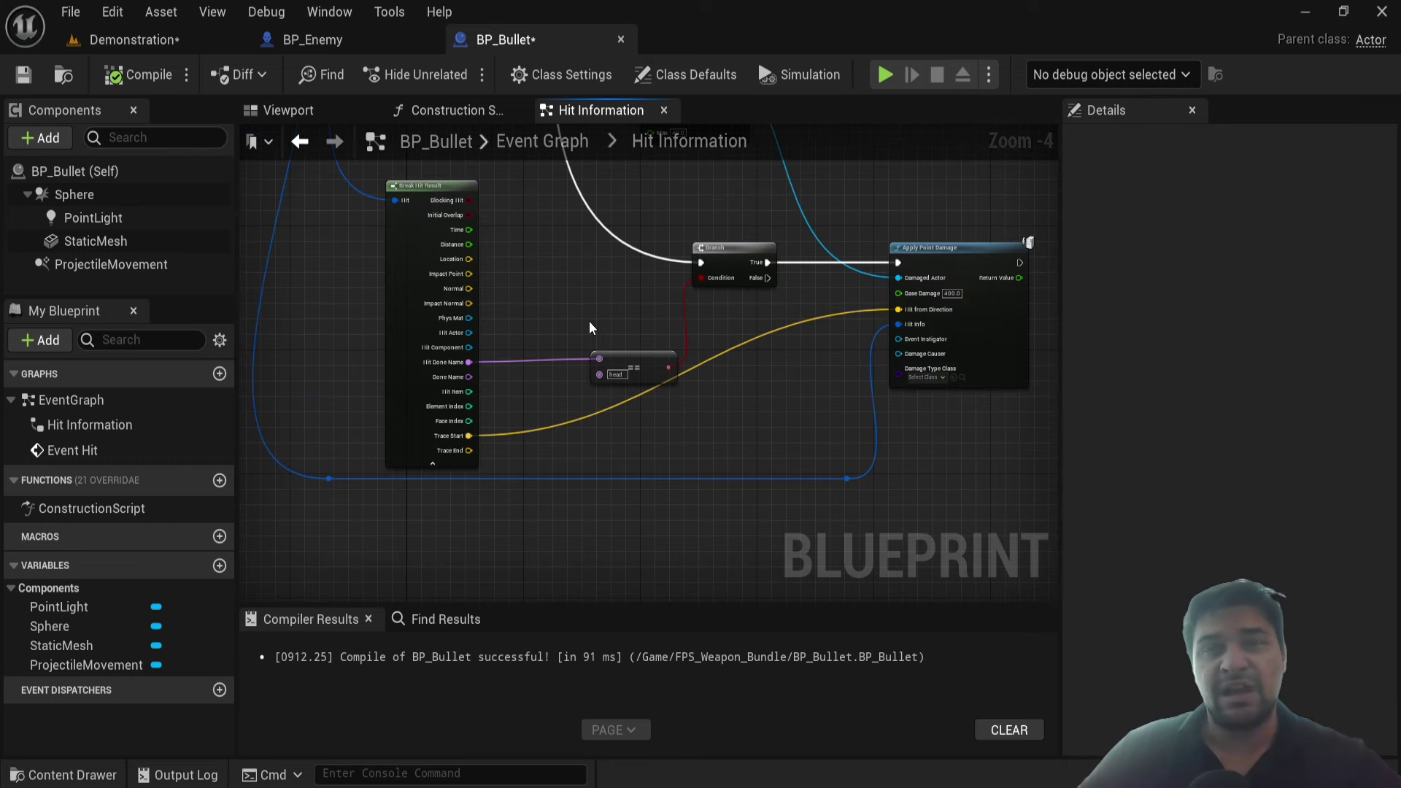
{"action": "scroll", "coordinate": [589, 327], "scroll_direction": "up", "scroll_amount": 1}
{"action": "scroll", "coordinate": [590, 328], "scroll_direction": "up", "scroll_amount": 1}
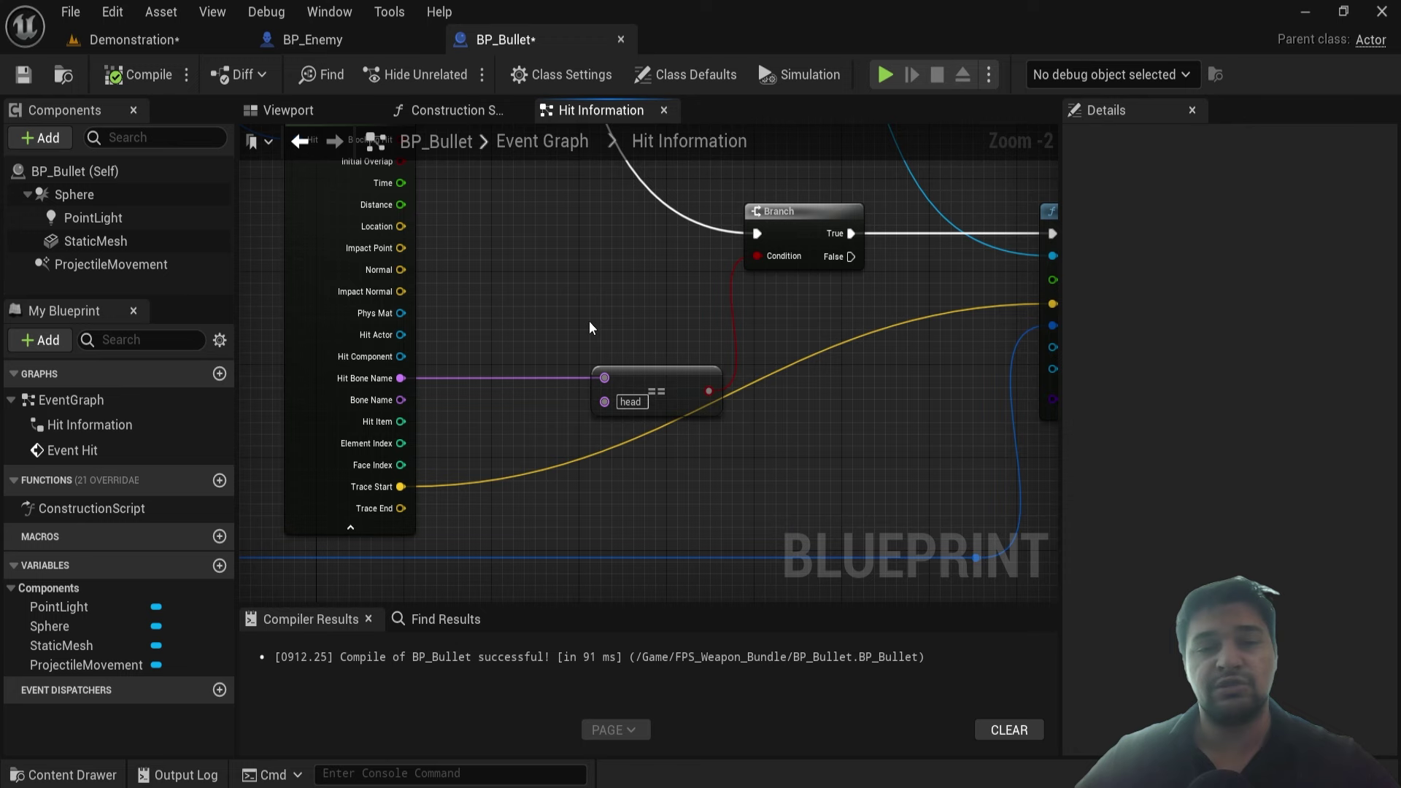
{"action": "scroll", "coordinate": [590, 324], "scroll_direction": "down", "scroll_amount": 2}
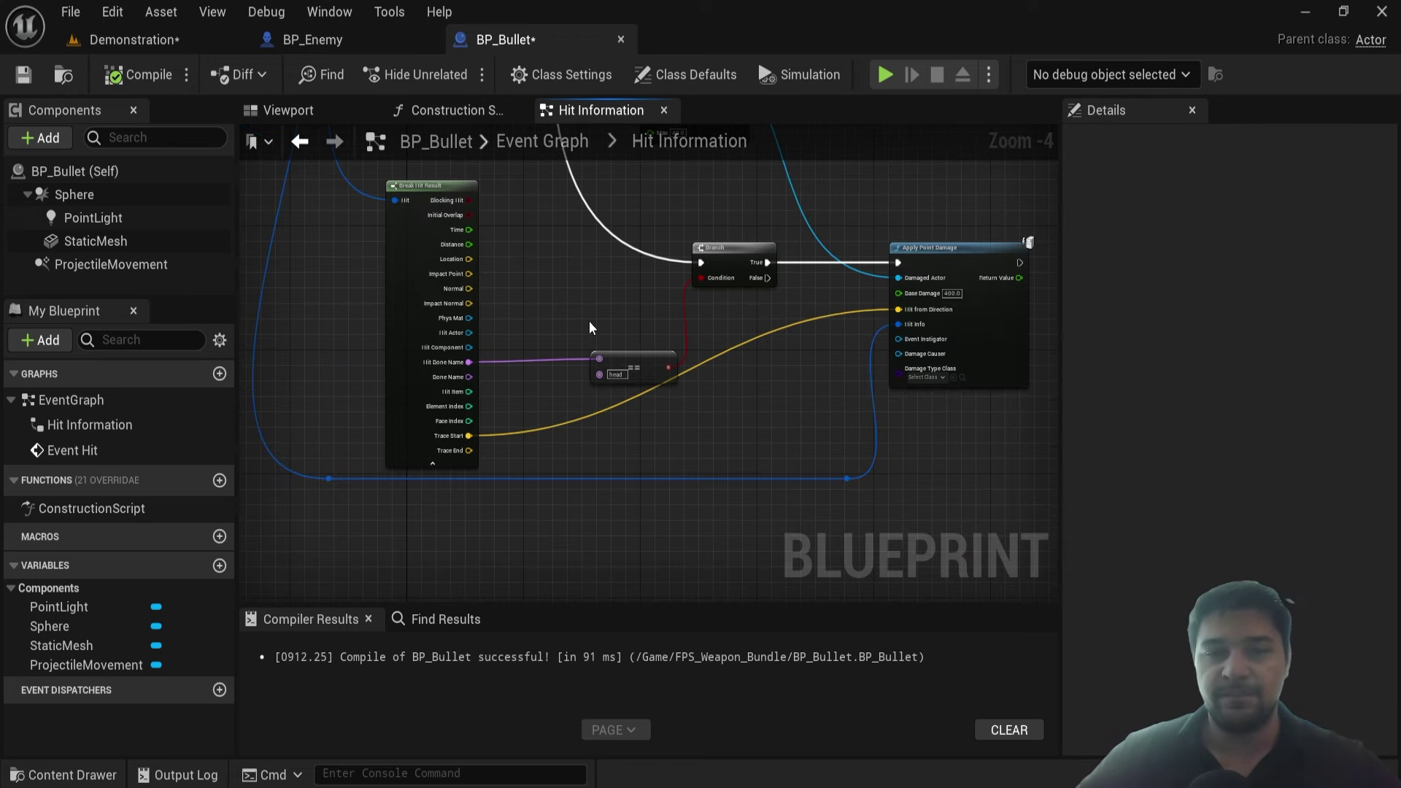
{"action": "right_click_drag", "start_coordinate": [589, 327], "coordinate": [550, 362]}
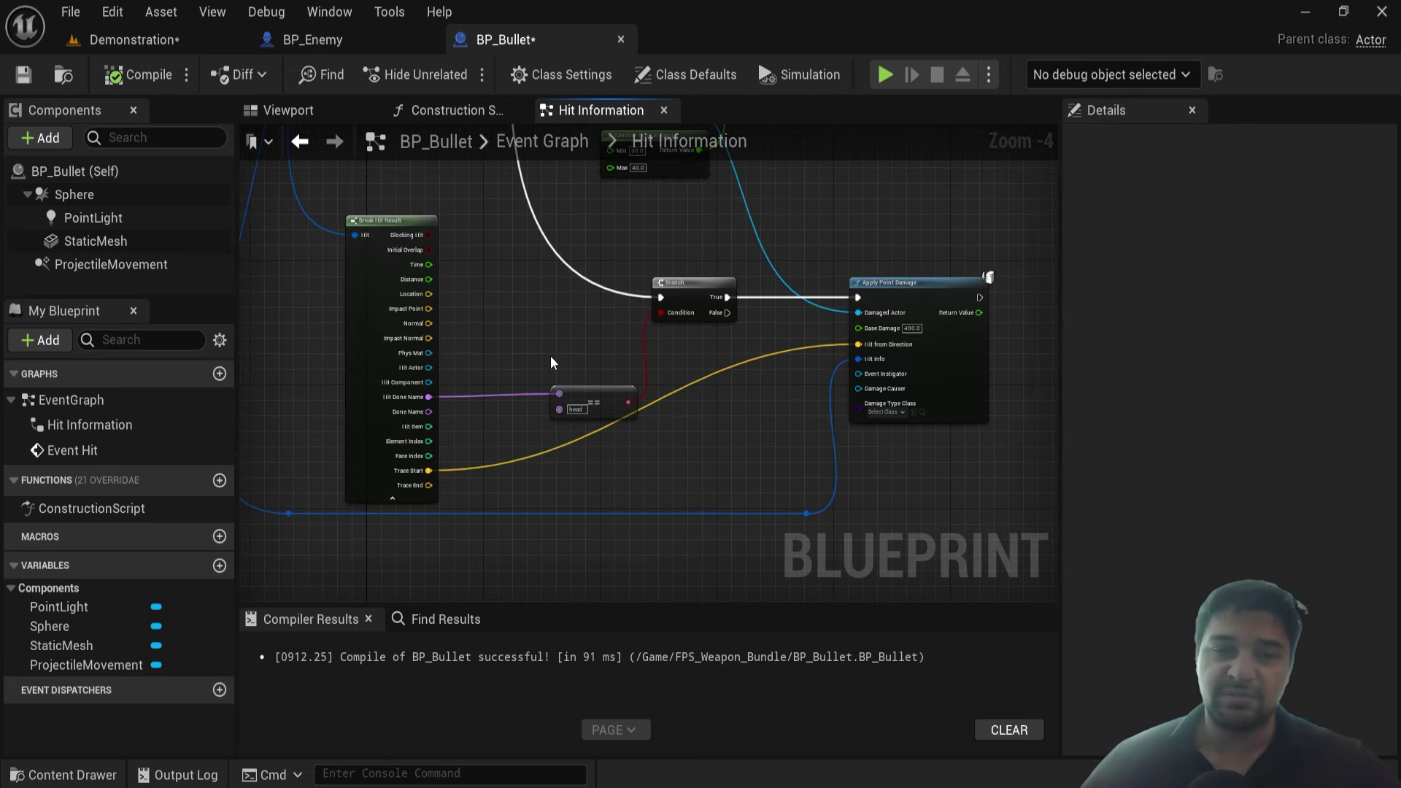